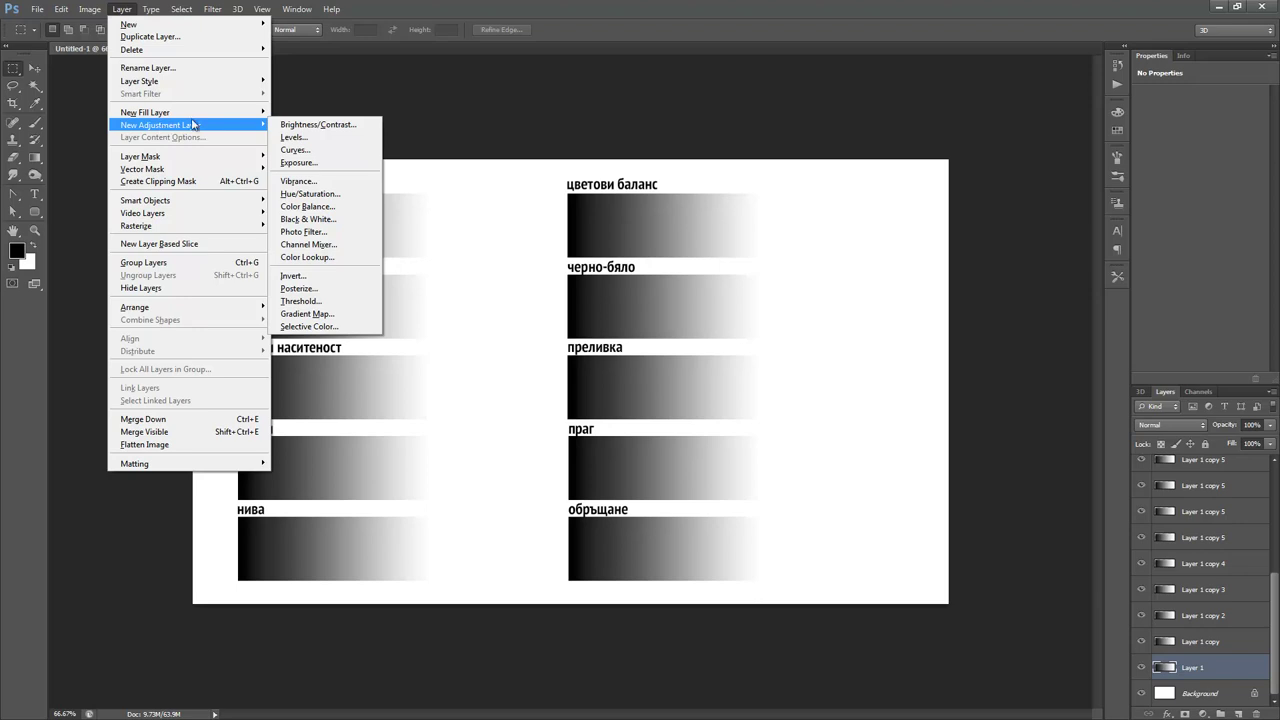
click(474, 210)
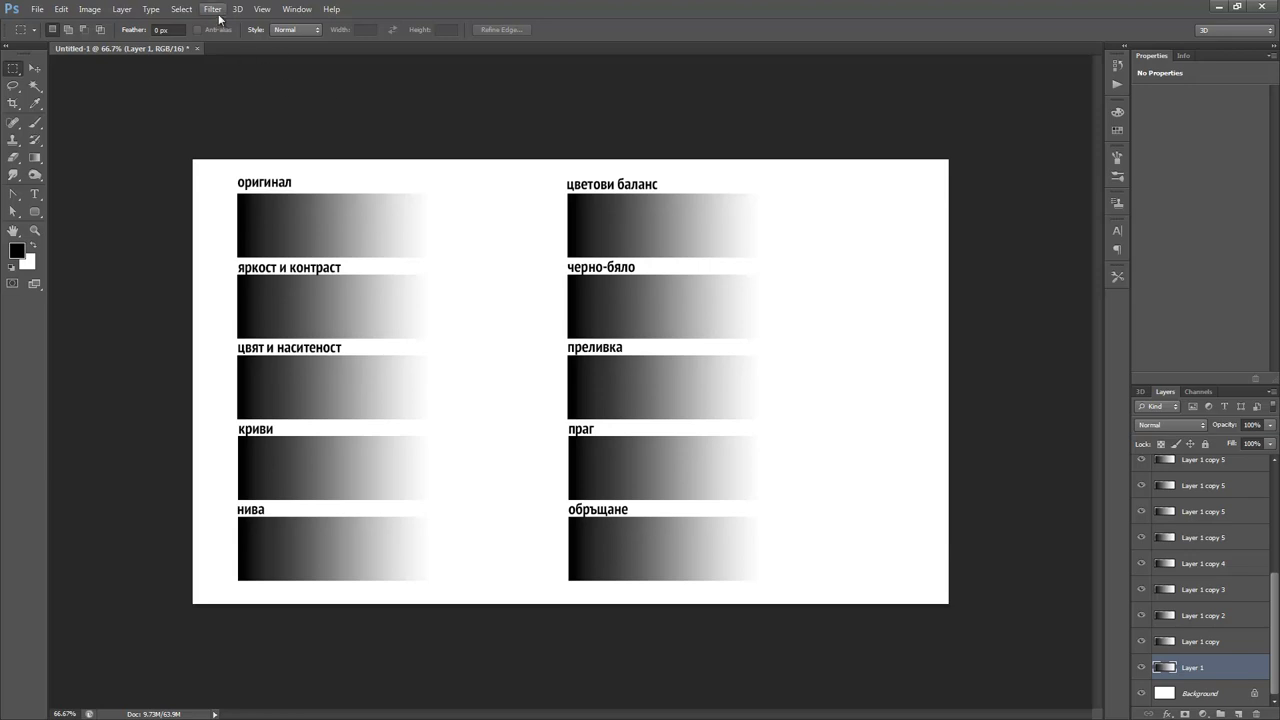
click(214, 10)
click(216, 11)
click(216, 11)
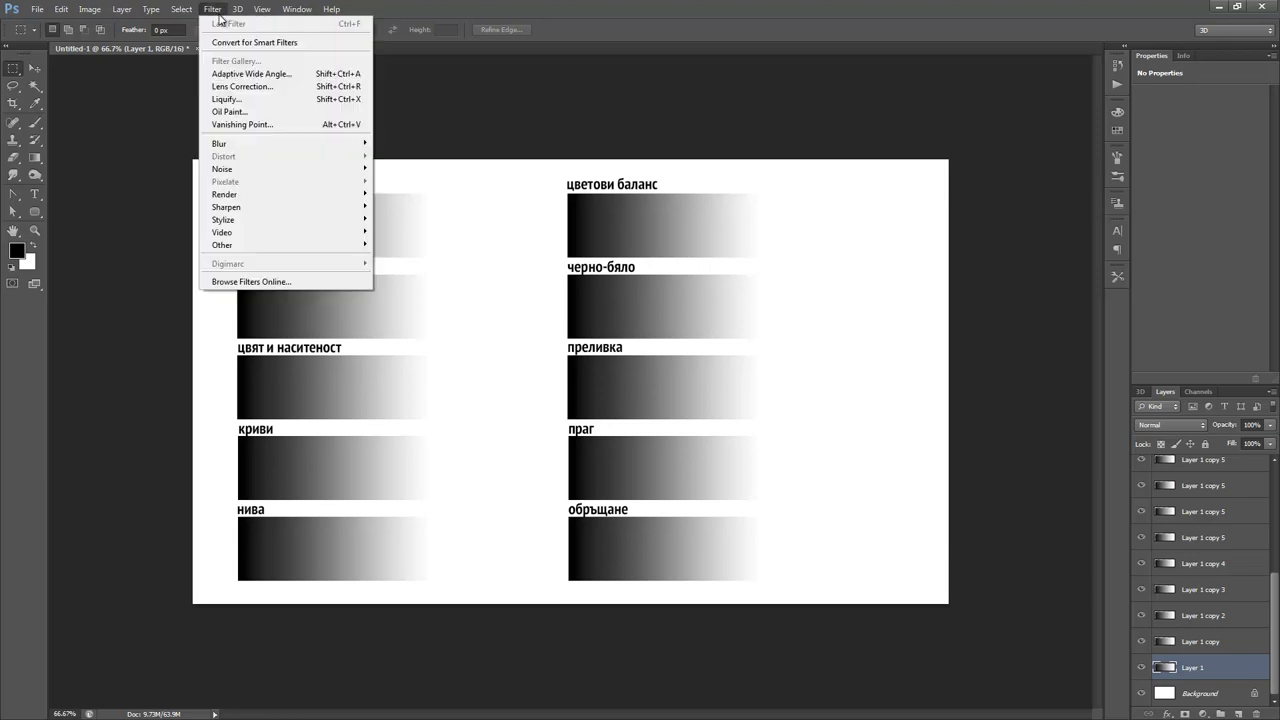
click(216, 11)
click(216, 11)
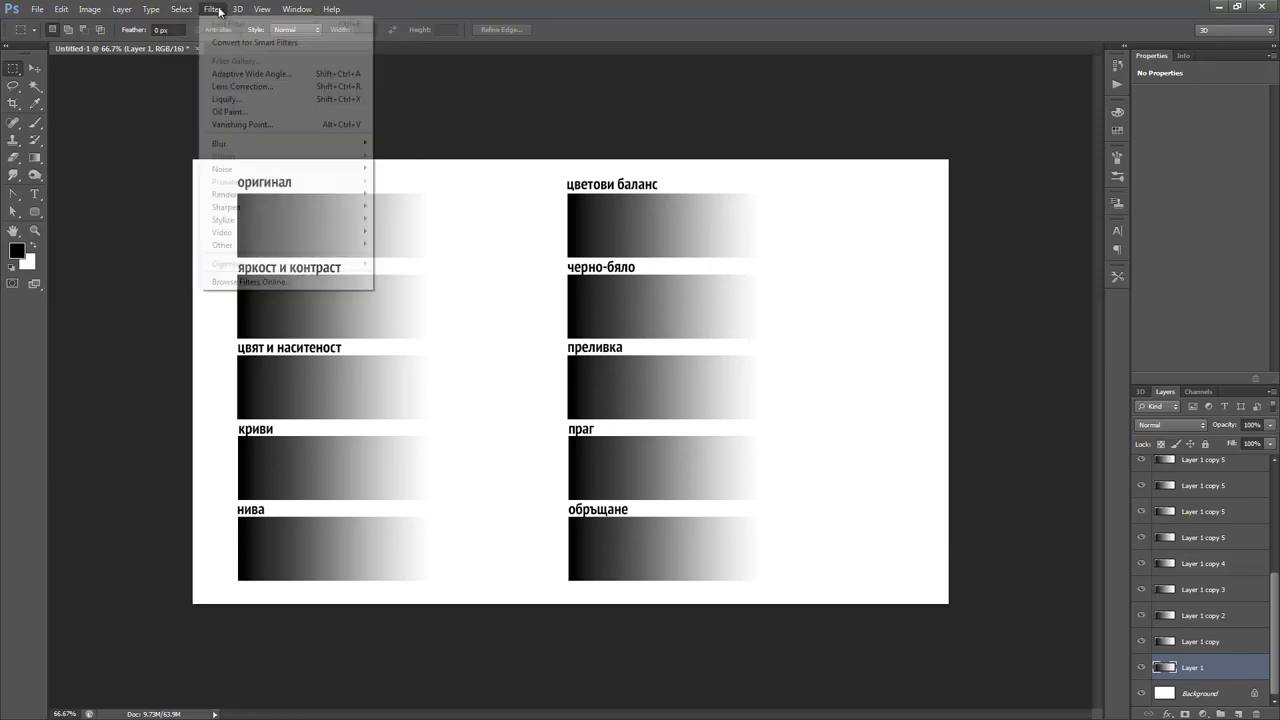
click(433, 131)
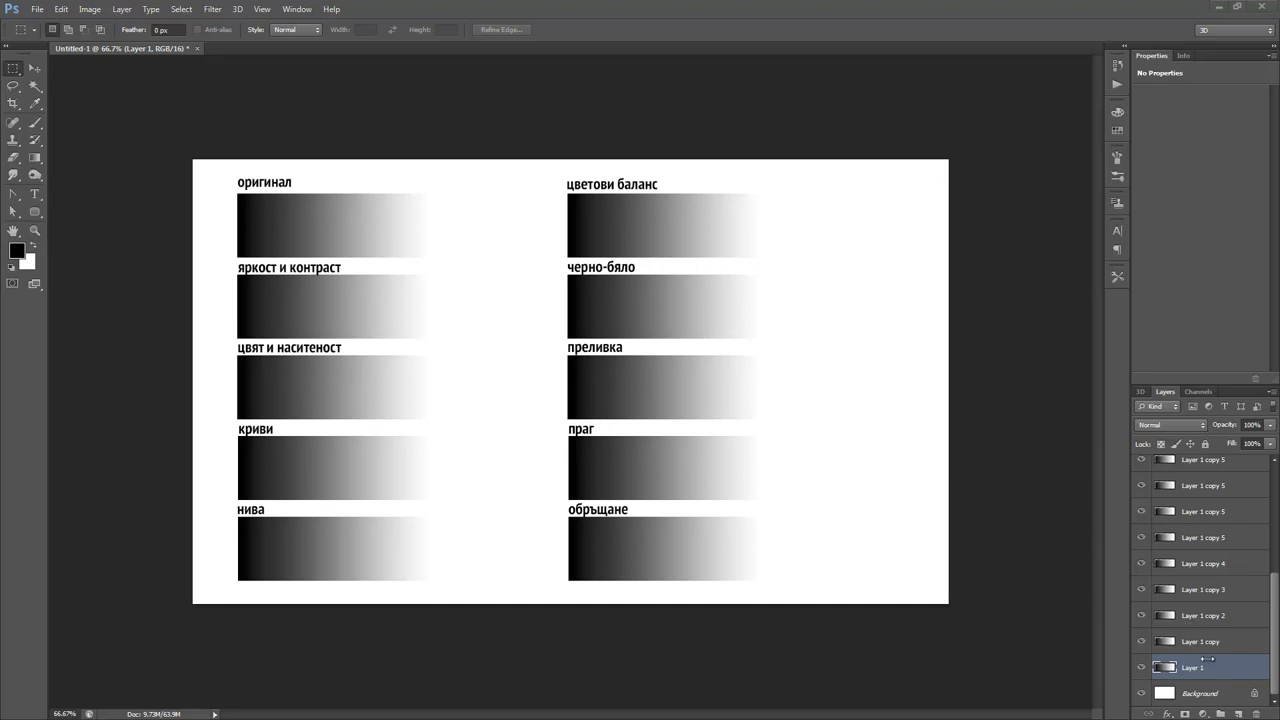
Try out a black-to-white linear gradient in a small rectangular selection on a new layer, and delete that layer.
click(38, 158)
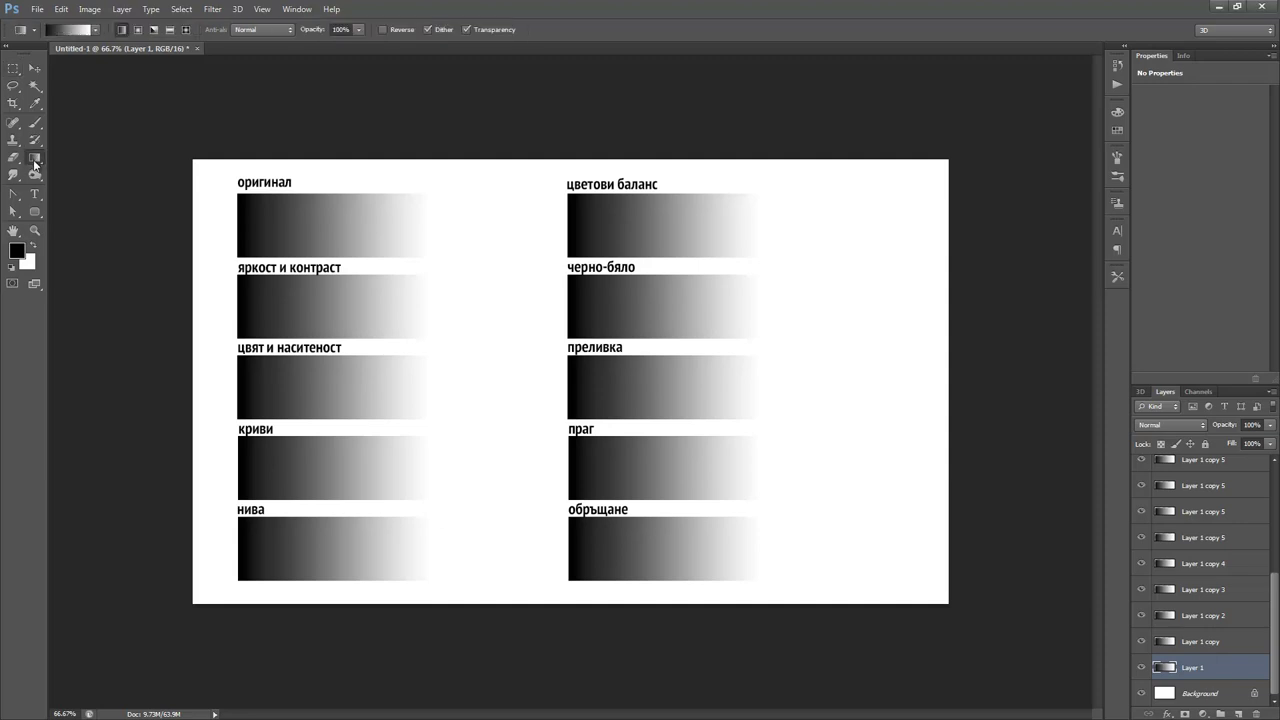
click(1255, 712)
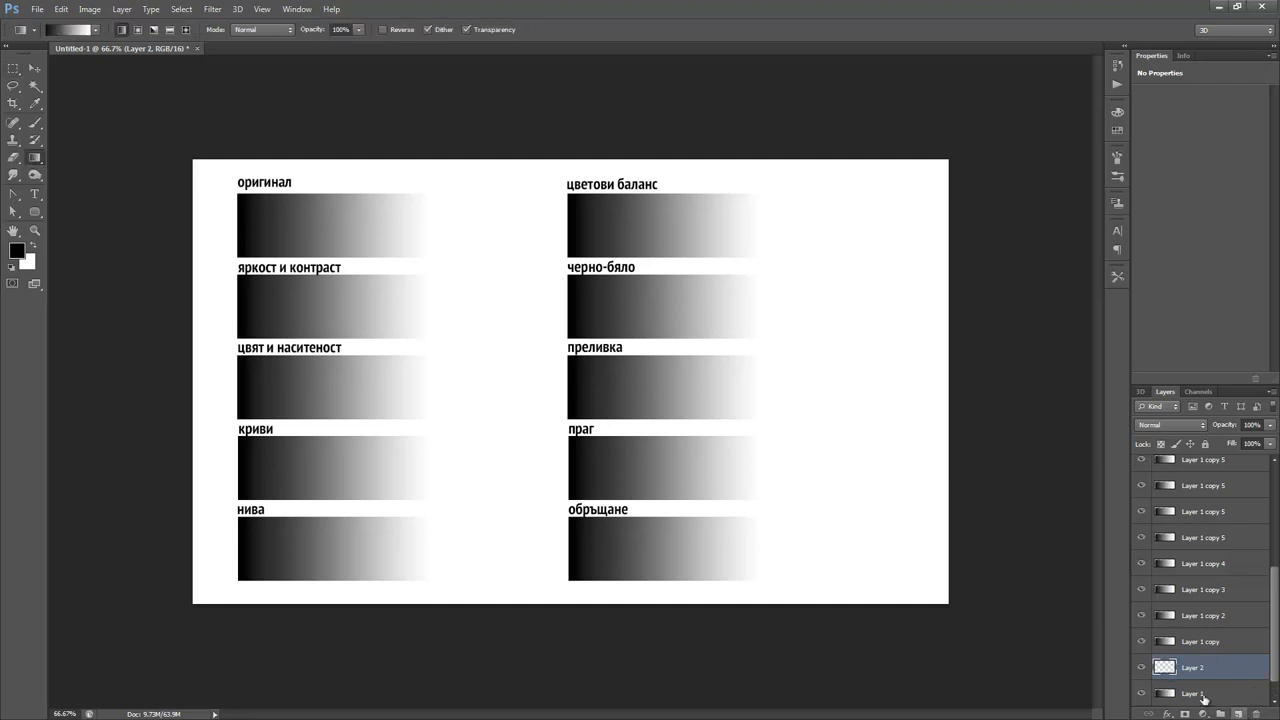
click(14, 68)
drag(431, 222, 533, 275)
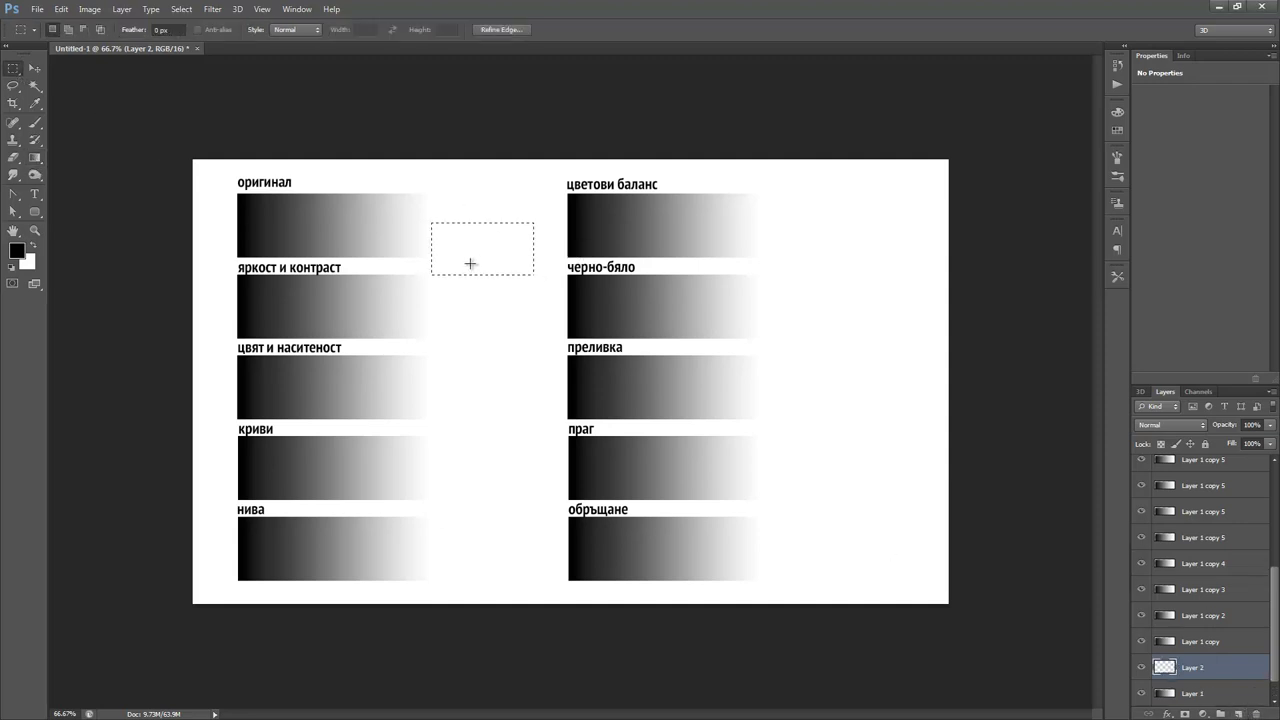
click(35, 158)
drag(438, 248, 530, 250)
click(14, 70)
click(788, 281)
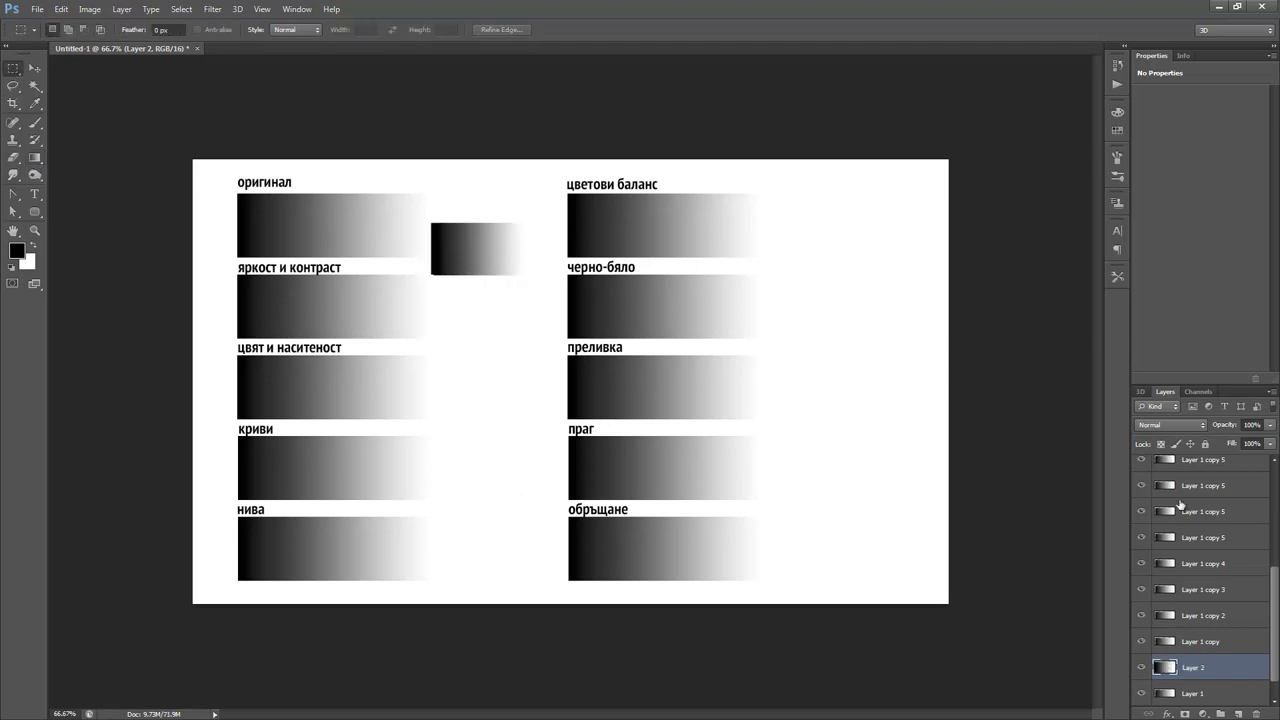
click(1255, 712)
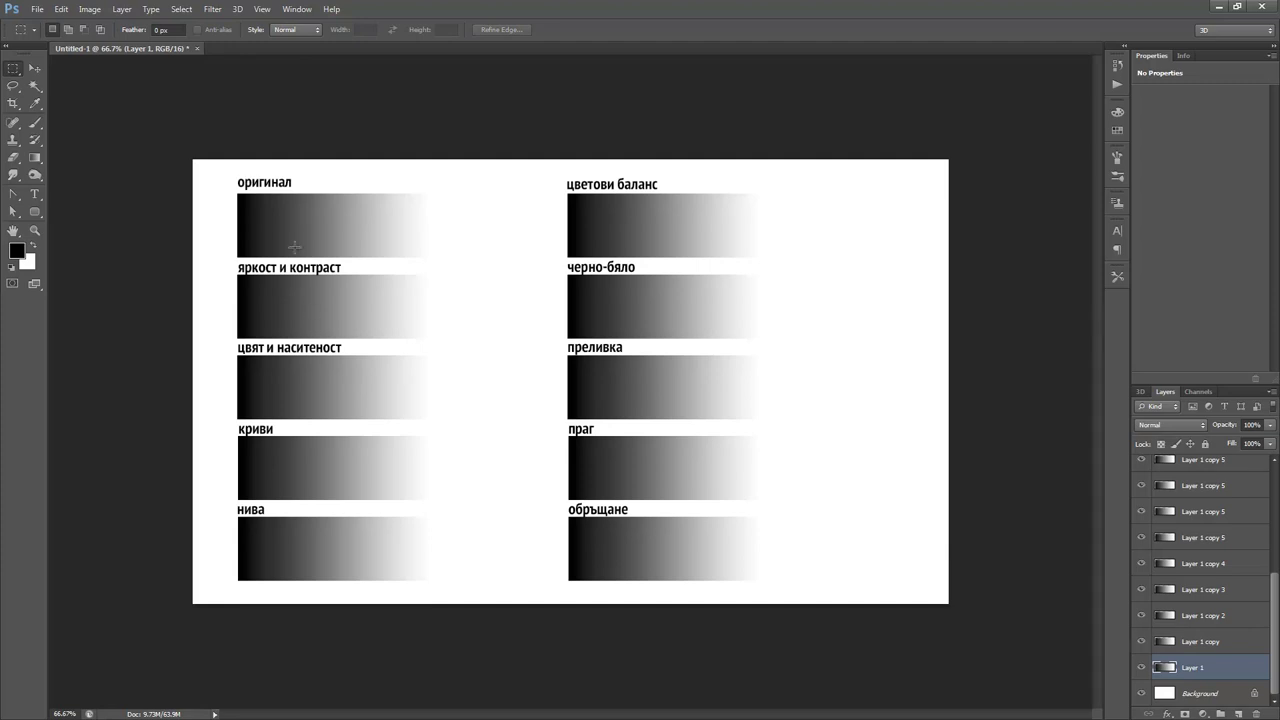
Add a Brightness/Contrast adjustment layer clipped to Layer 1 copy, the gradient strip labelled "яркост и контраст".
click(35, 69)
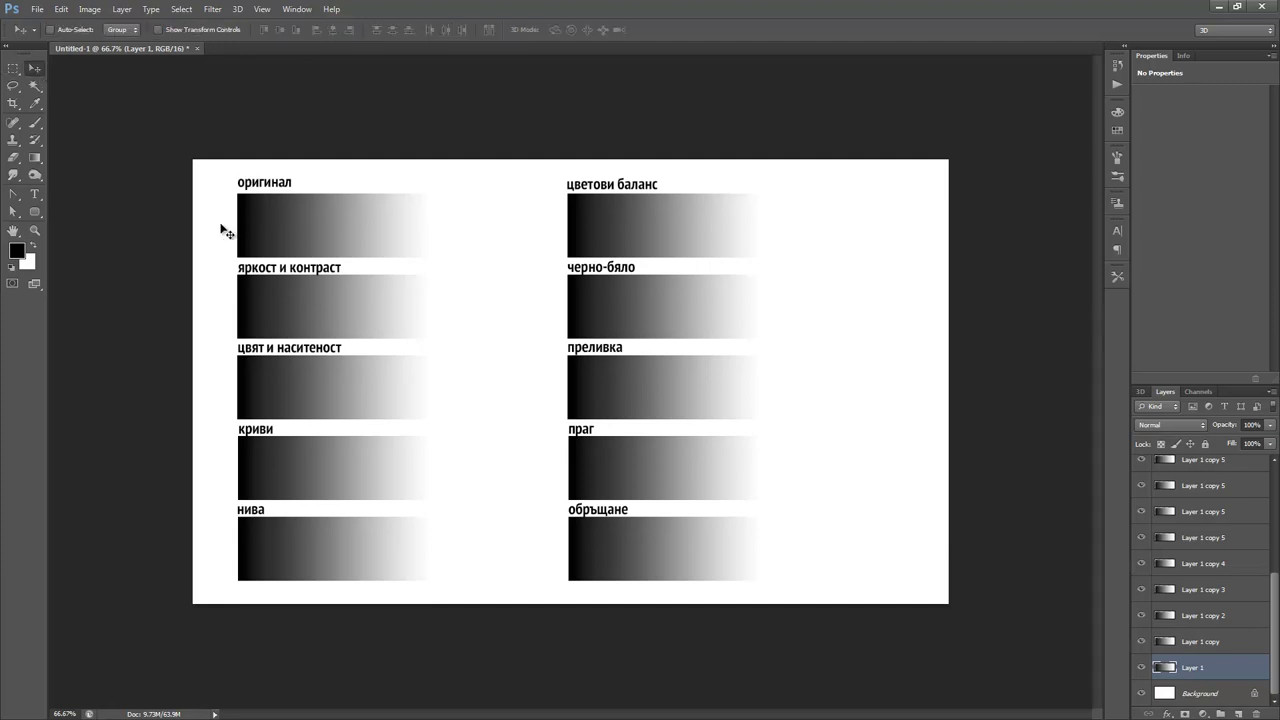
right_click(297, 297)
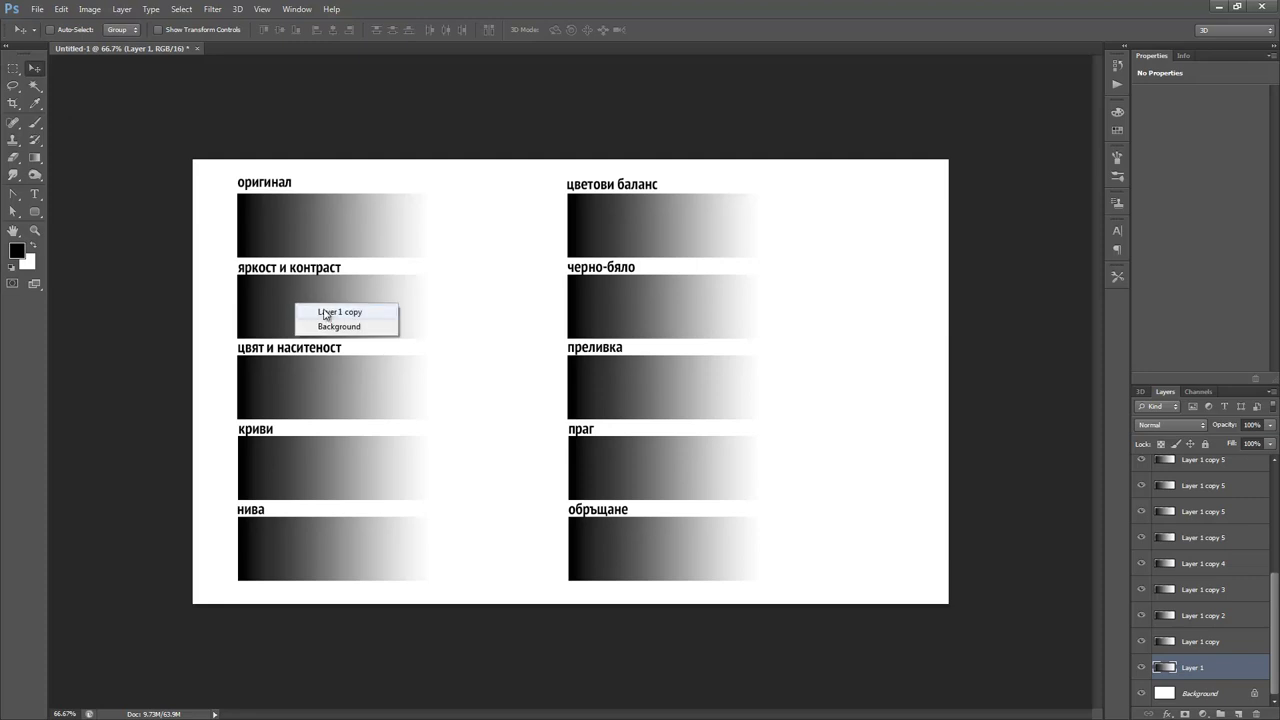
click(328, 311)
click(122, 9)
mouse_move(181, 128)
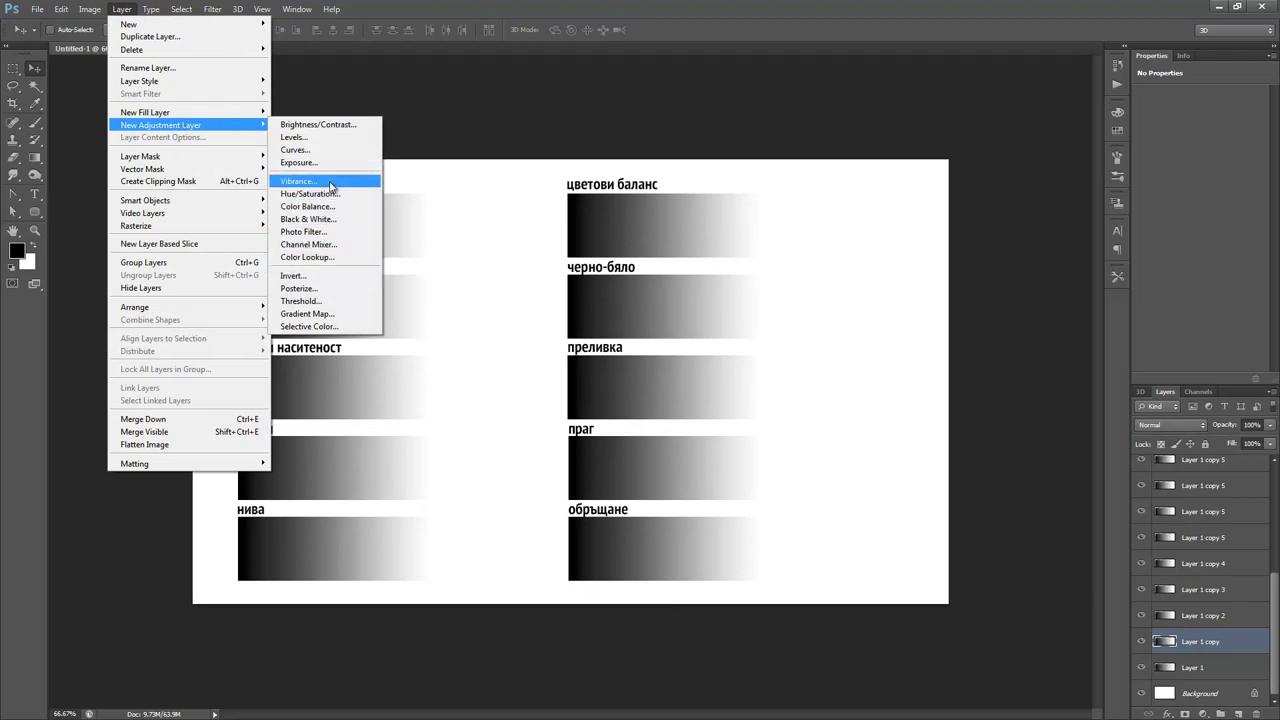
click(433, 173)
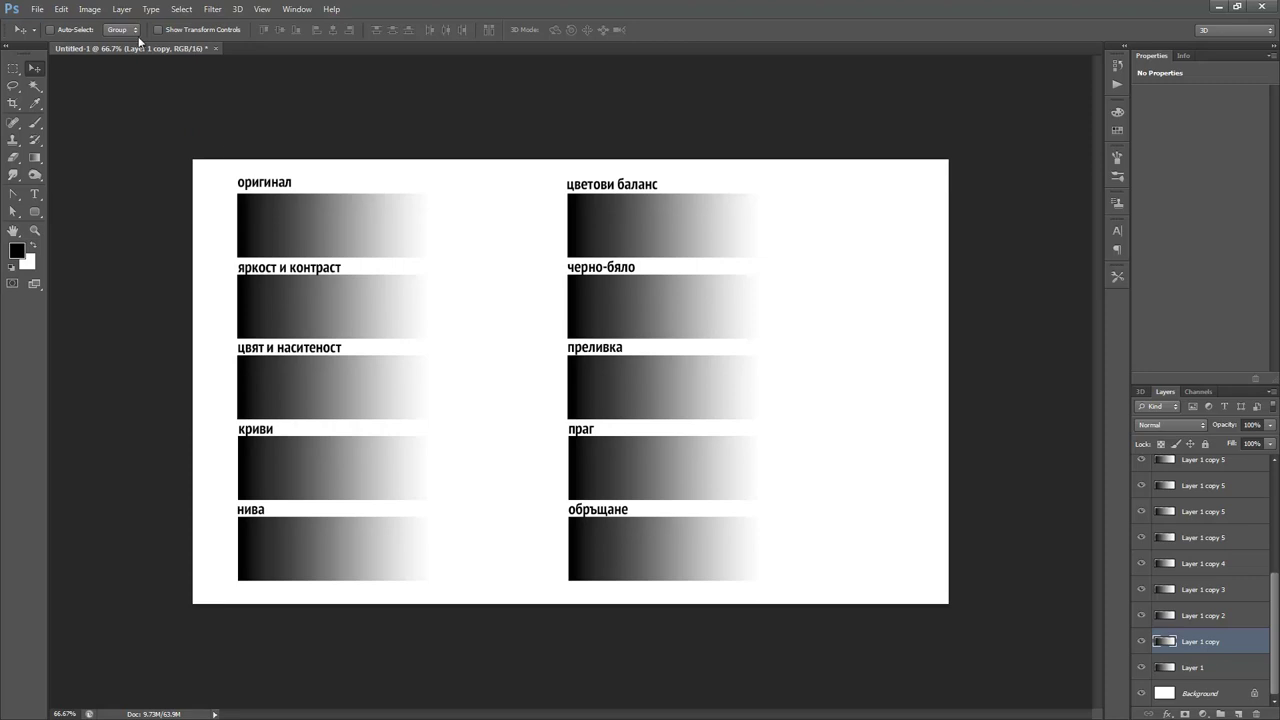
click(122, 9)
mouse_move(186, 126)
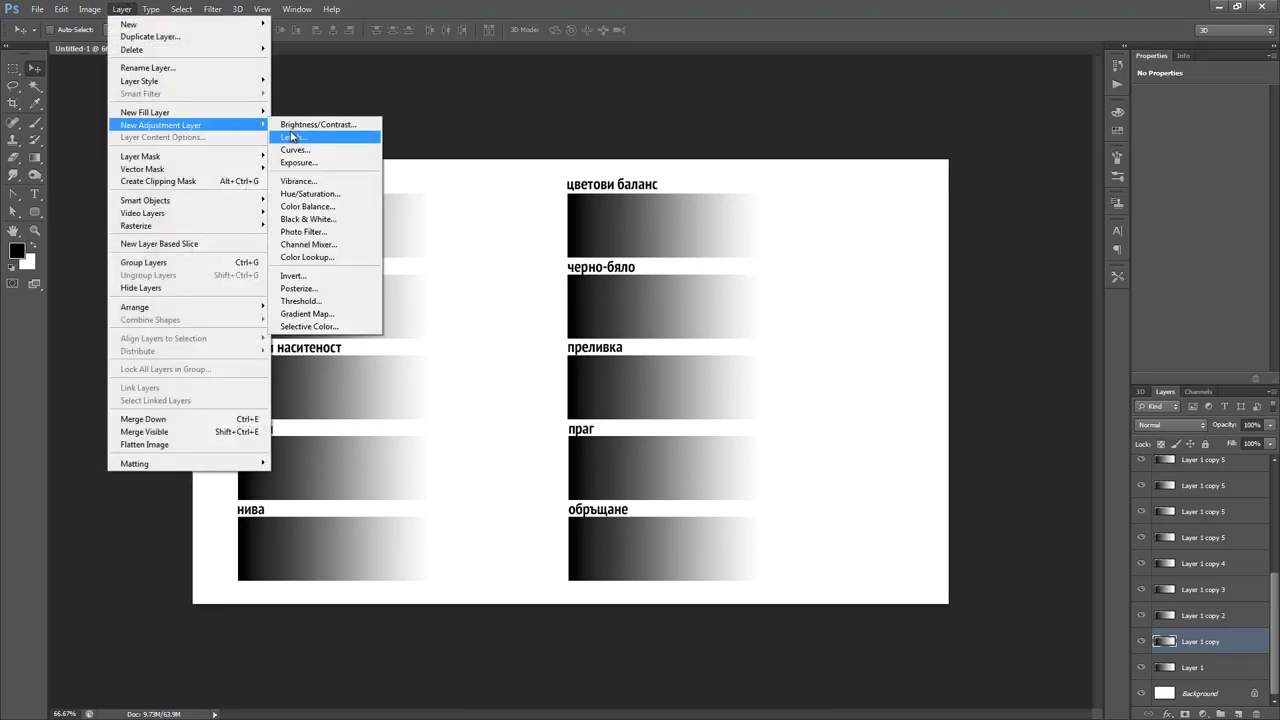
click(310, 128)
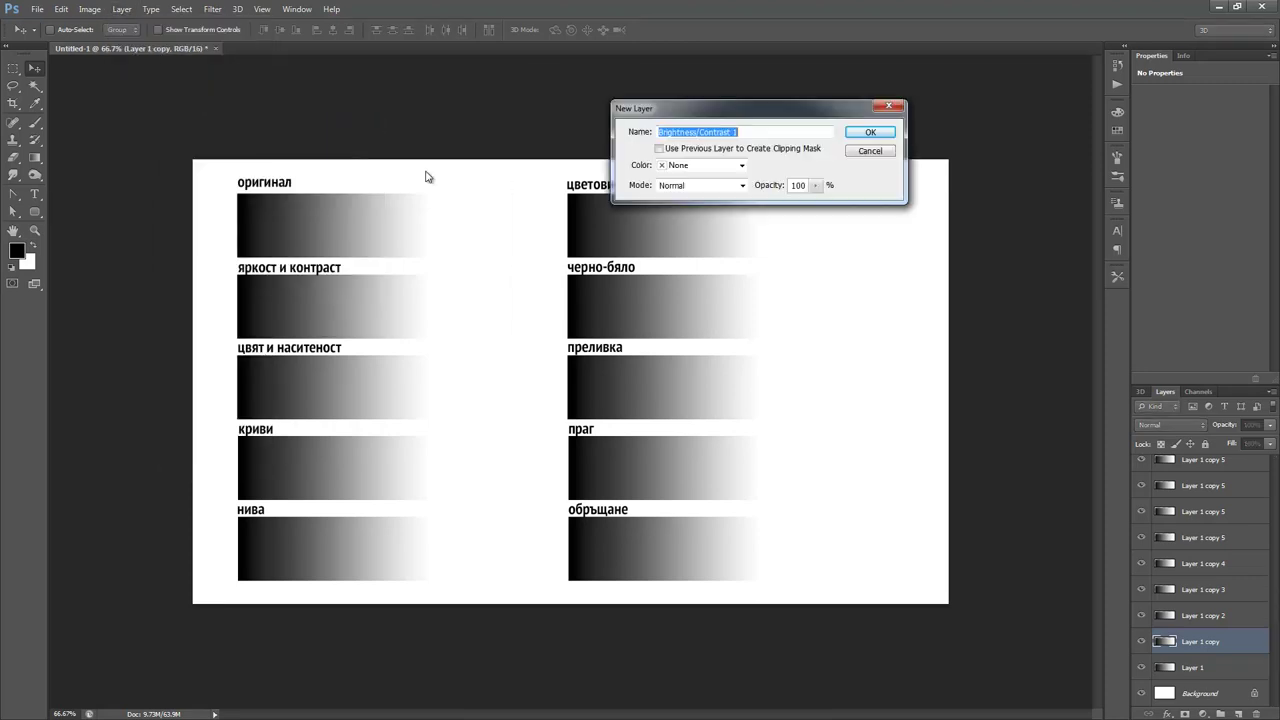
click(725, 150)
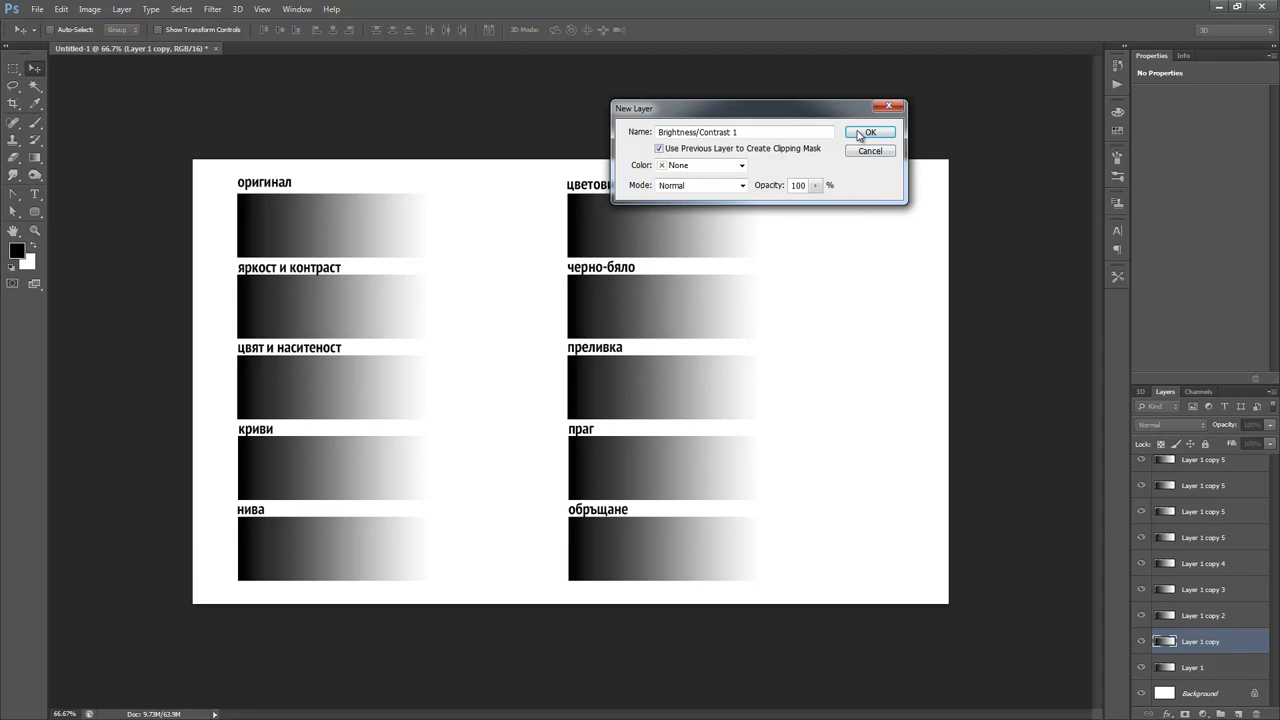
drag(787, 117, 713, 133)
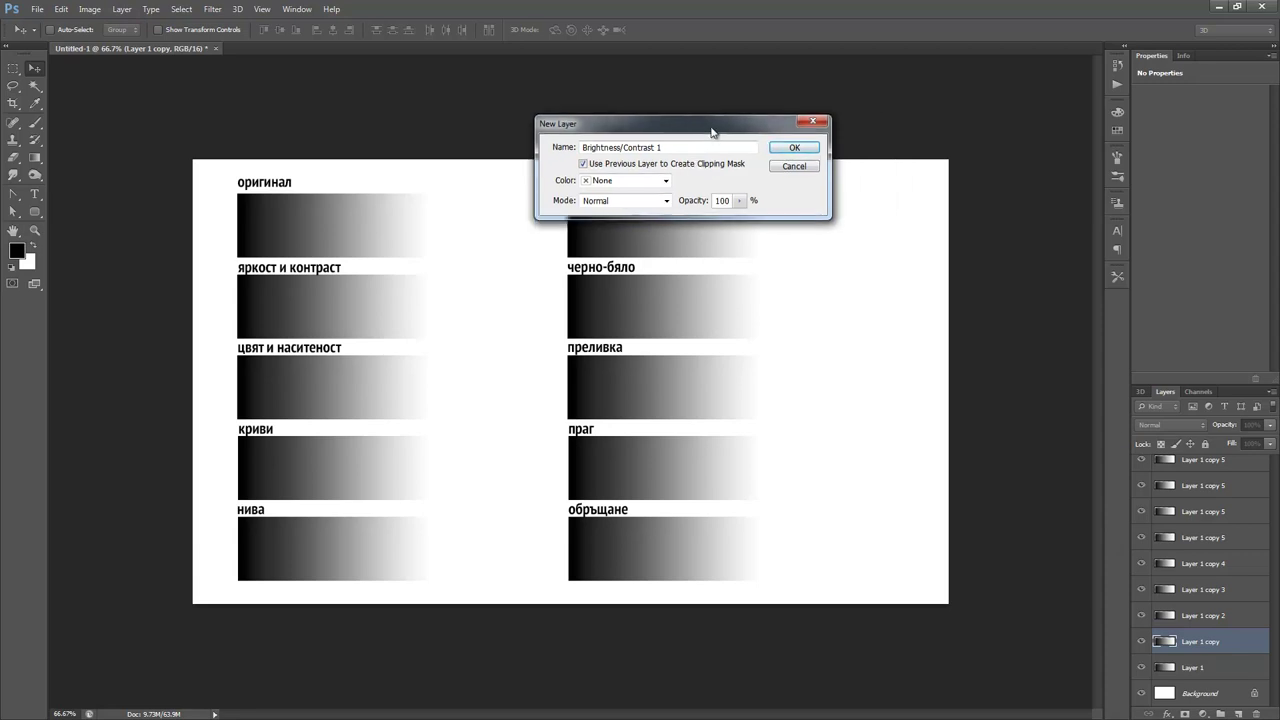
click(791, 148)
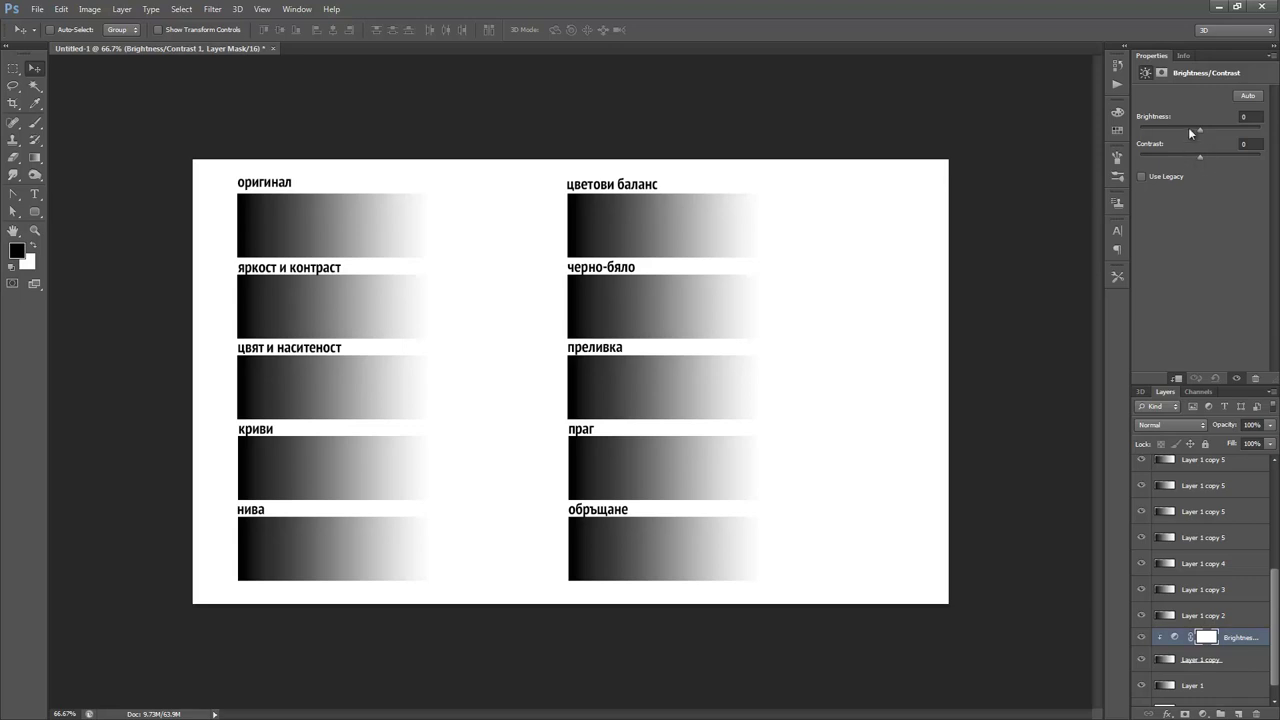
Set the clipped Brightness/Contrast adjustment to brightness -93 and contrast 72.
click(1210, 543)
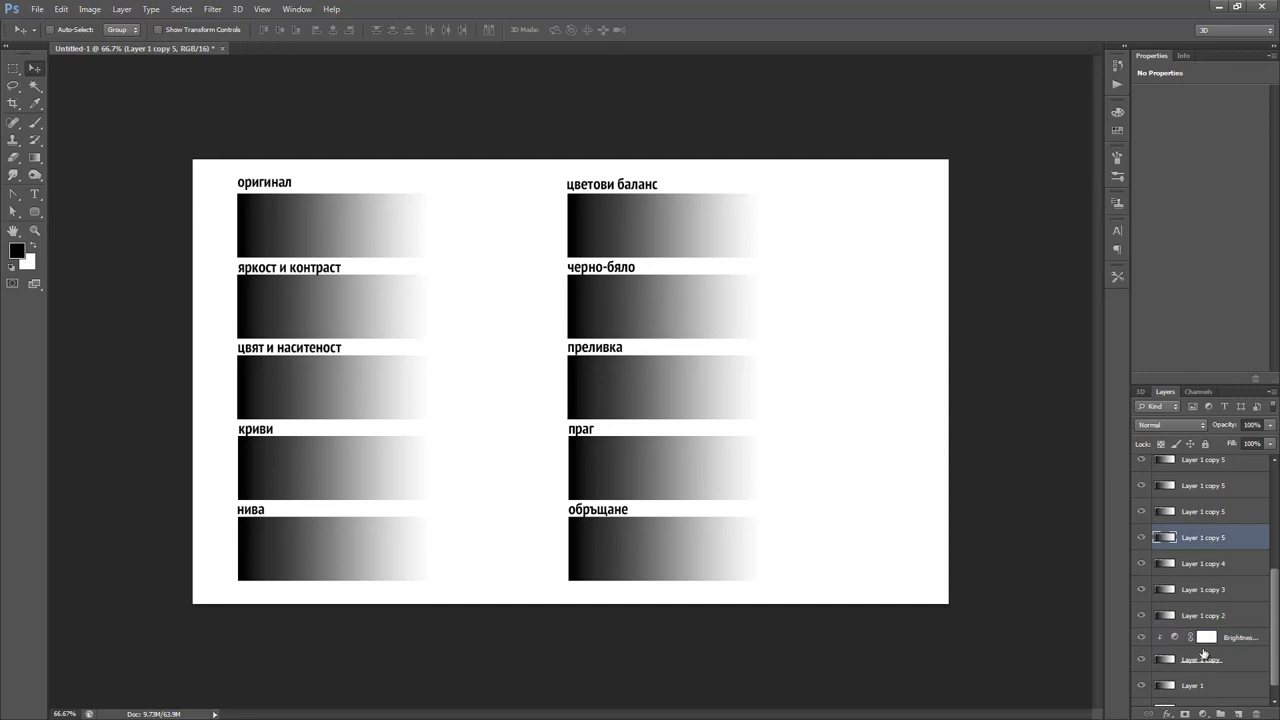
click(1238, 638)
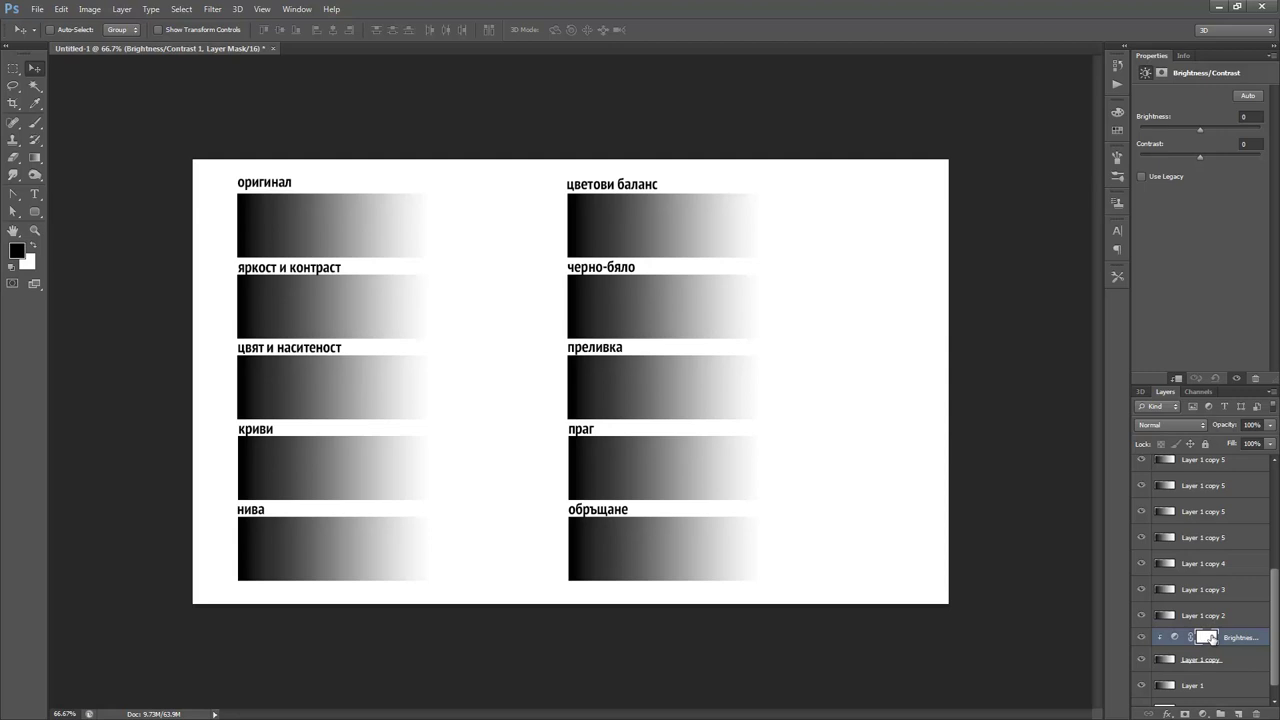
click(1207, 638)
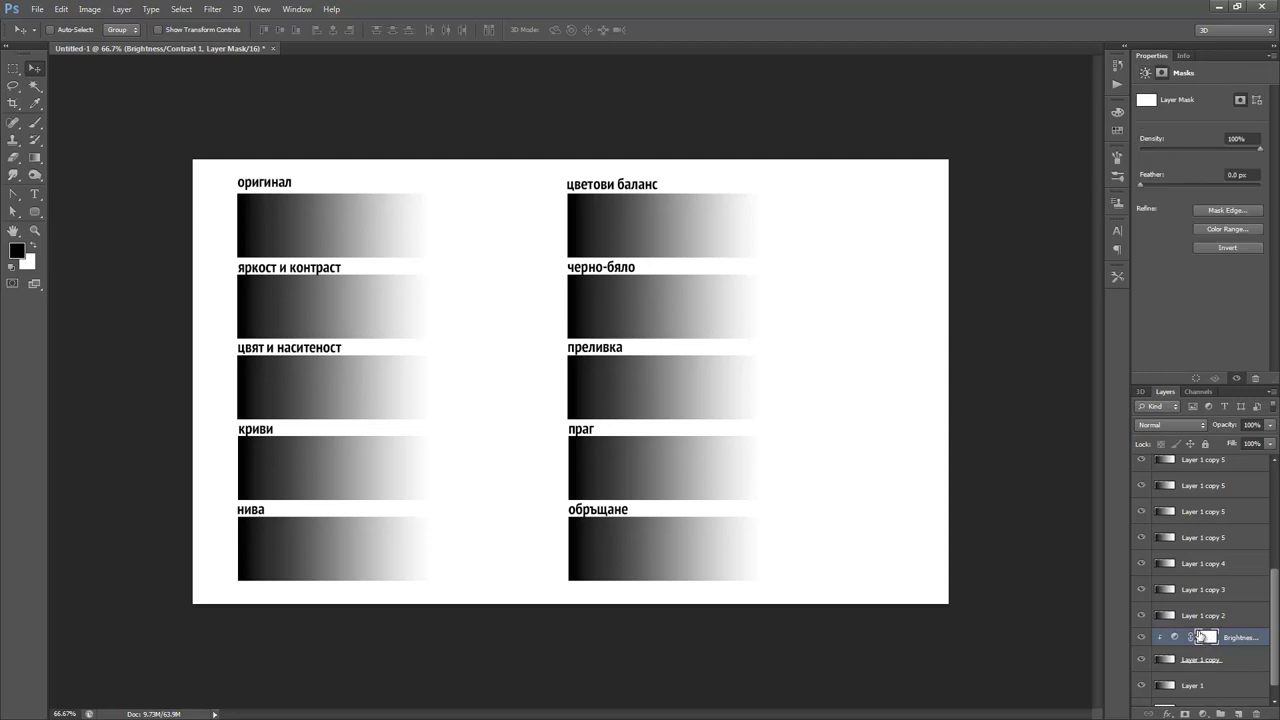
click(1209, 640)
click(1246, 641)
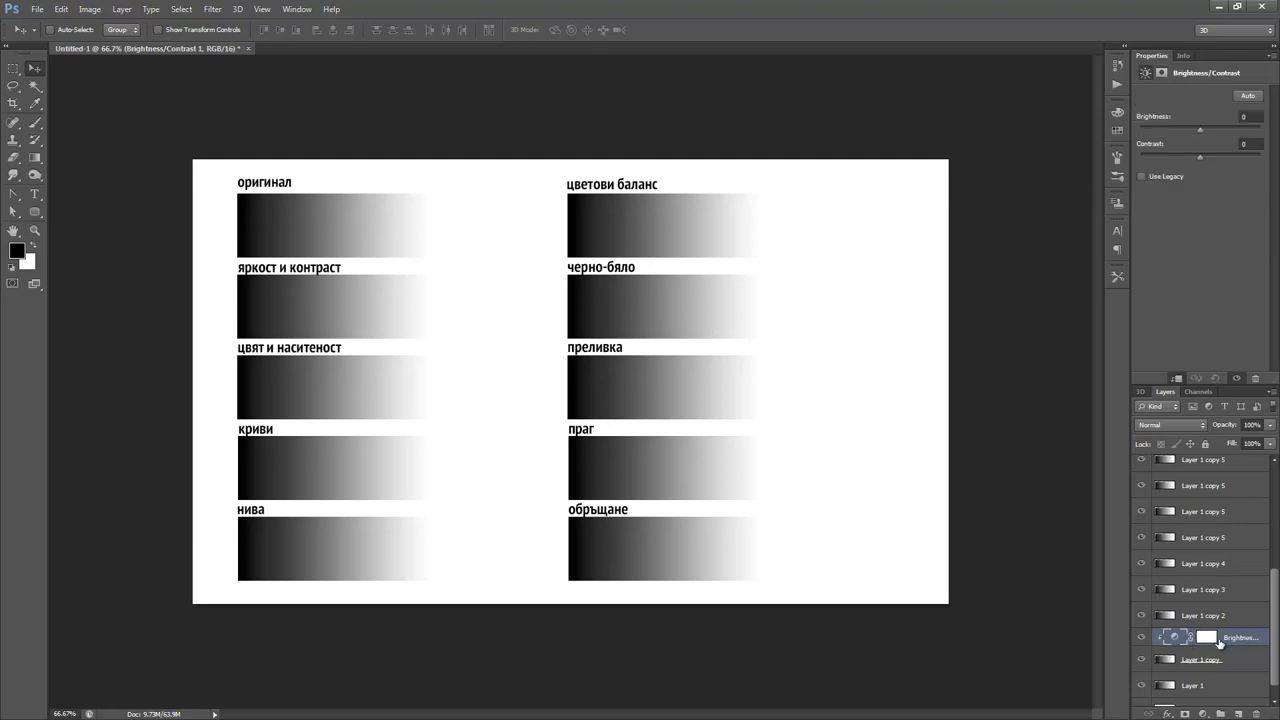
drag(1184, 125, 1240, 153)
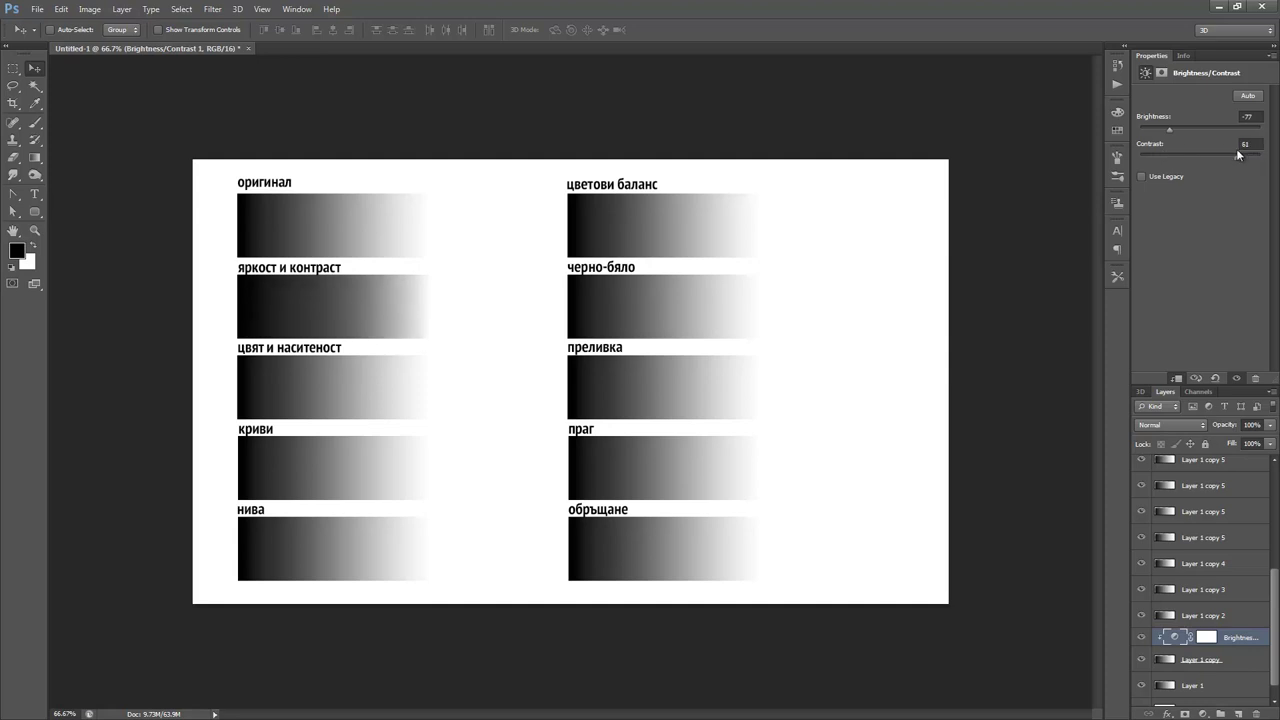
drag(1169, 129, 1162, 128)
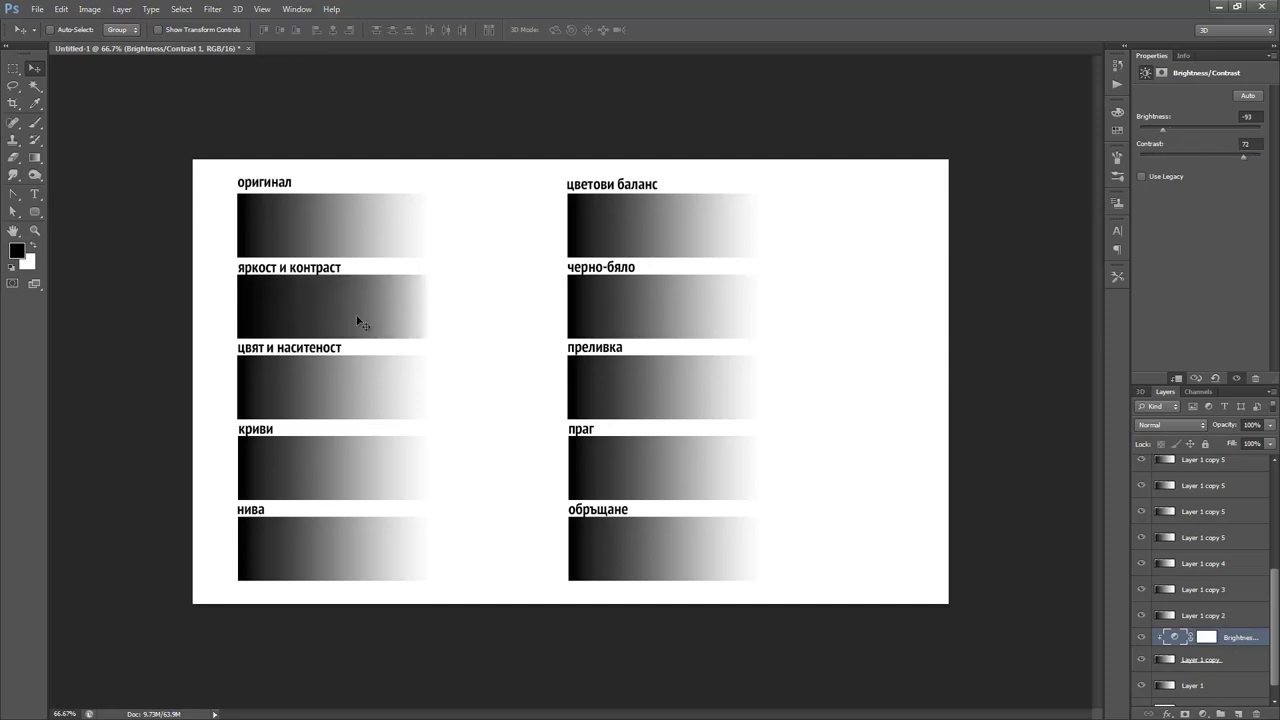
Add a Hue/Saturation adjustment layer clipped to Layer 1 copy 2, the strip labelled "цвят и наситеност".
right_click(358, 400)
click(397, 406)
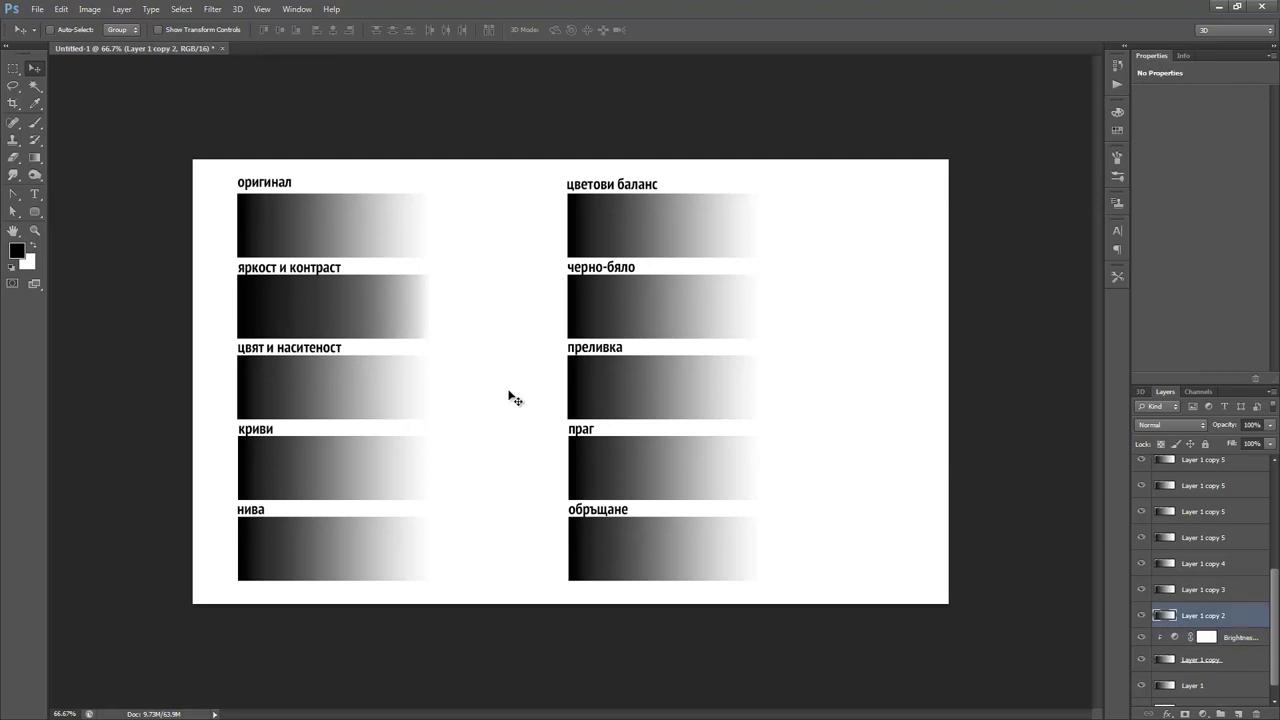
click(121, 9)
mouse_move(175, 125)
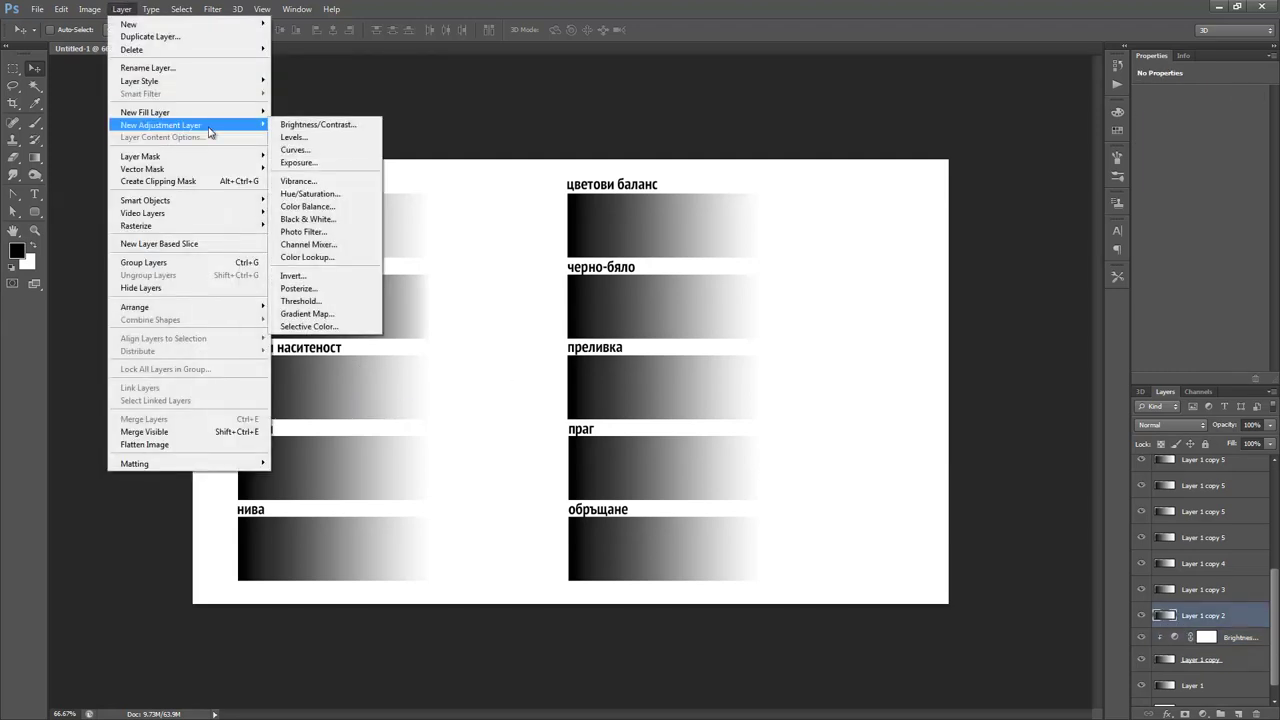
click(320, 194)
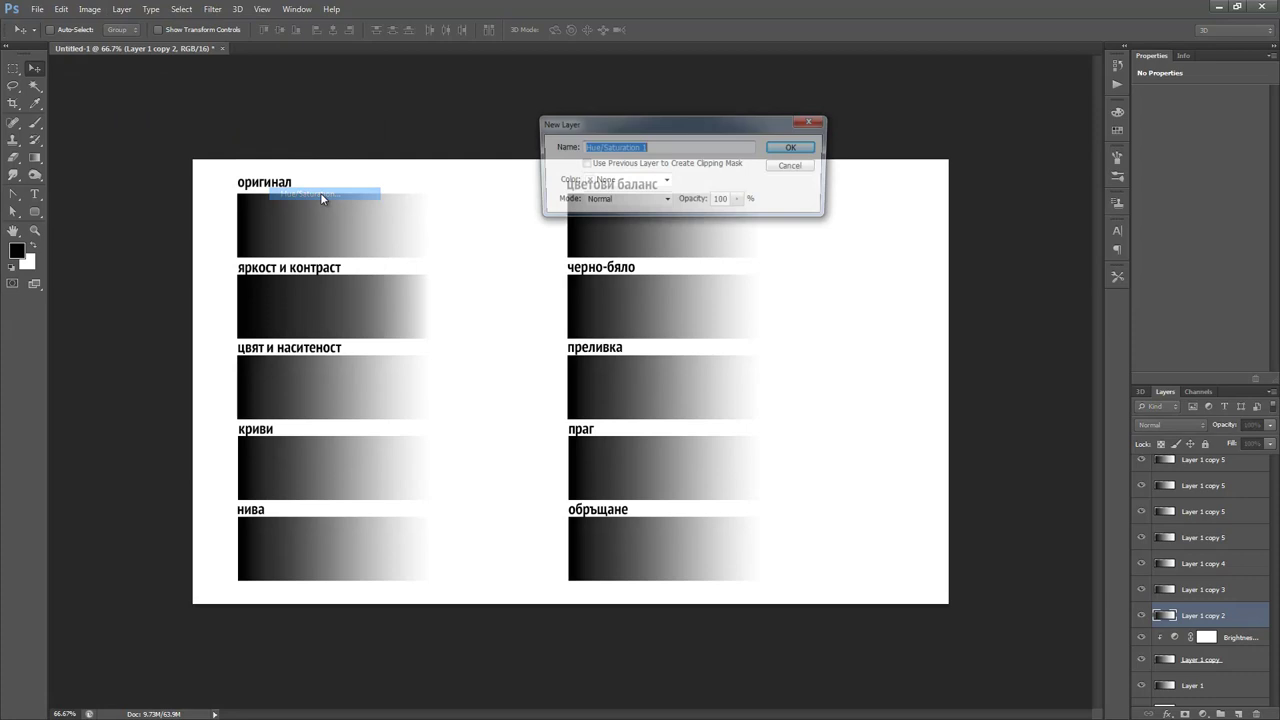
click(666, 170)
click(792, 148)
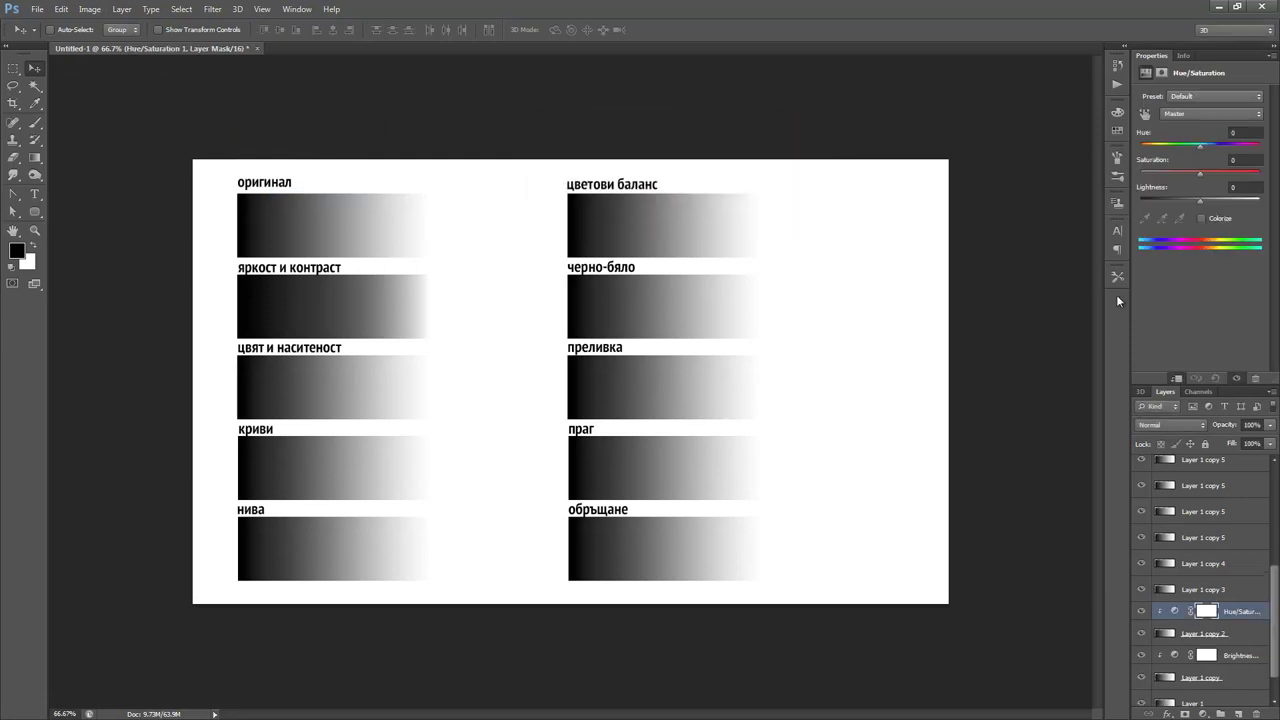
Colorize the "цвят и наситеност" strip red with hue 0, saturation 68 and lightness 0.
mouse_move(1196, 205)
mouse_down()
mouse_move(1152, 201)
mouse_move(1208, 202)
mouse_move(1162, 202)
mouse_move(1193, 204)
mouse_up()
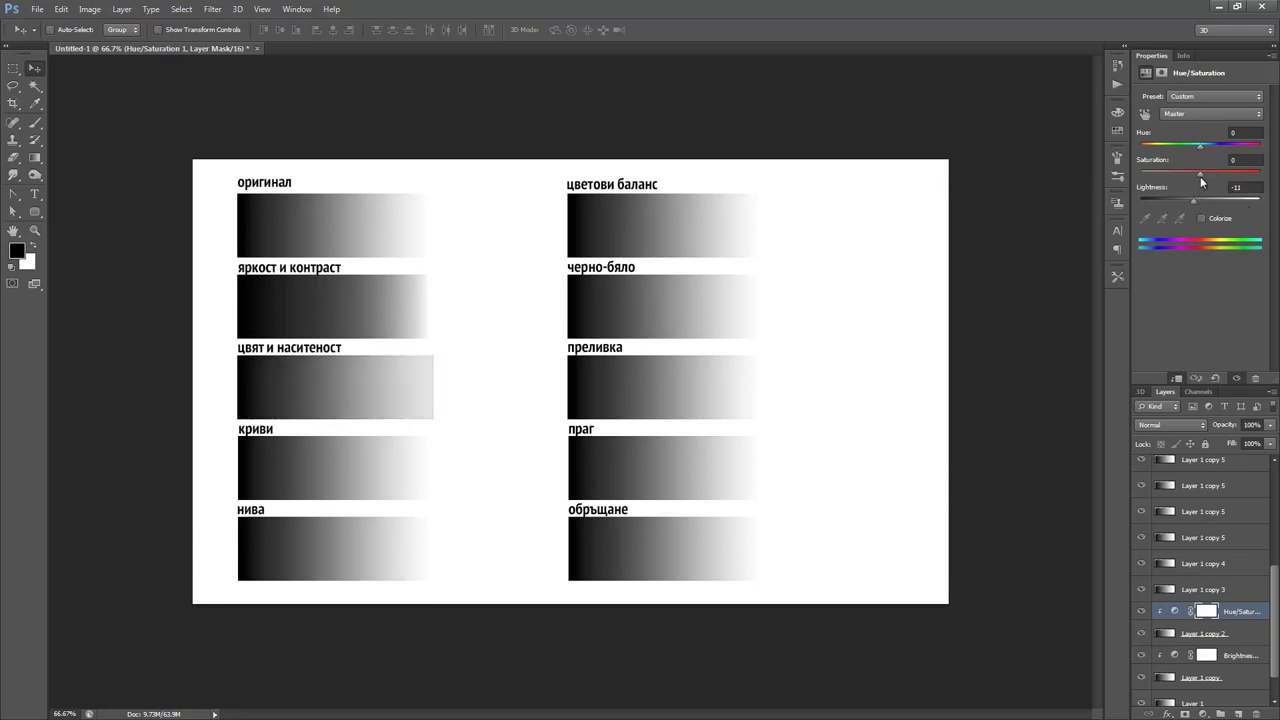
drag(1196, 145, 1219, 145)
click(1202, 218)
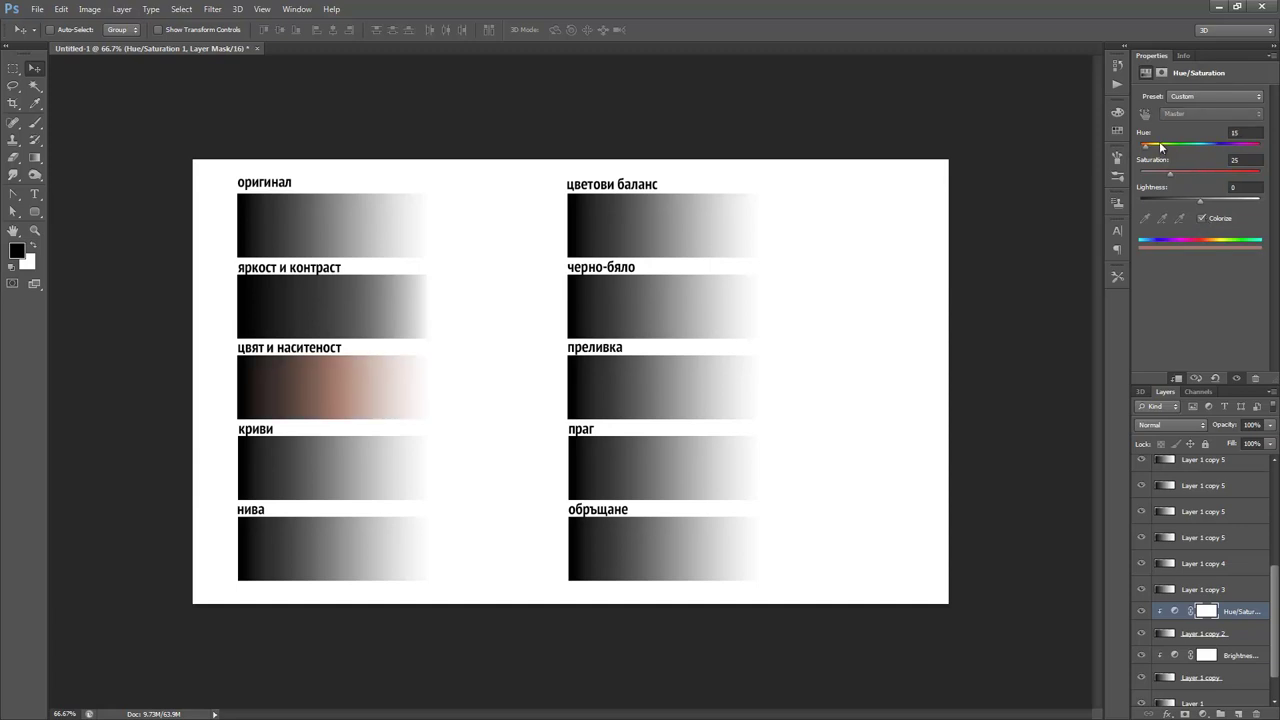
drag(1163, 151, 1134, 146)
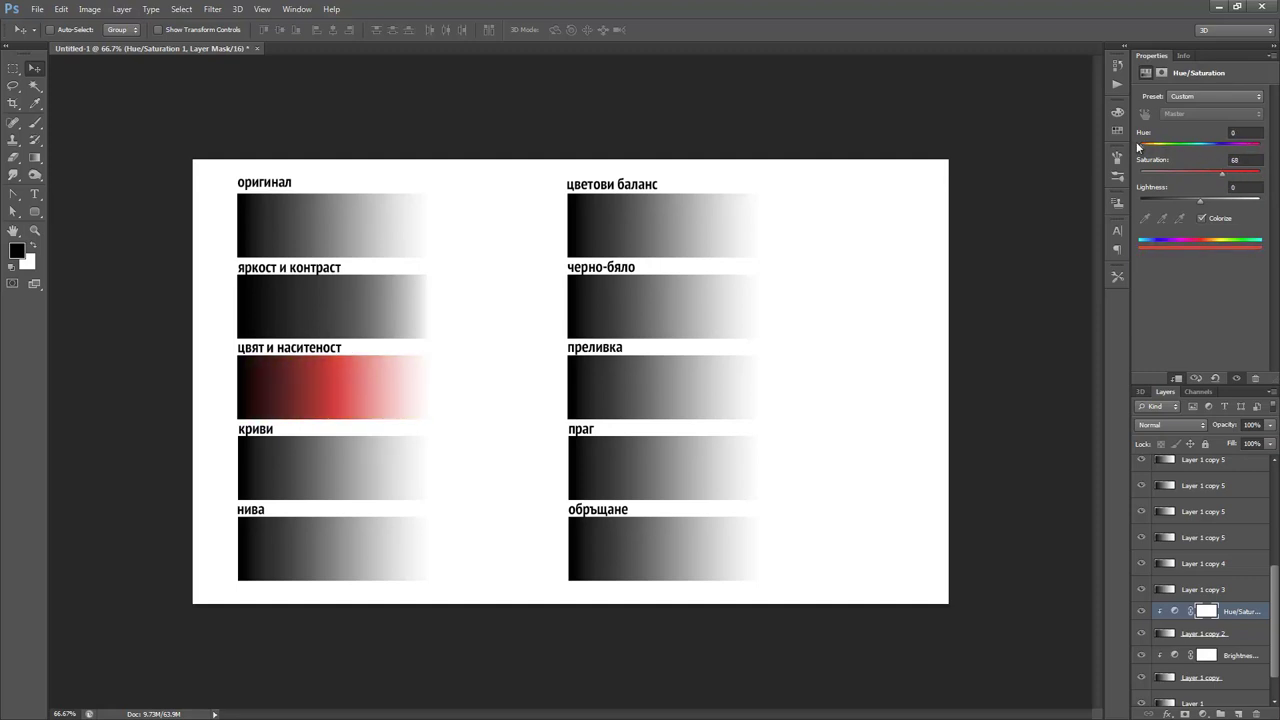
Add a Curves adjustment layer clipped to Layer 1 copy 3, the gradient strip labelled "криви".
right_click(334, 471)
click(350, 476)
click(121, 9)
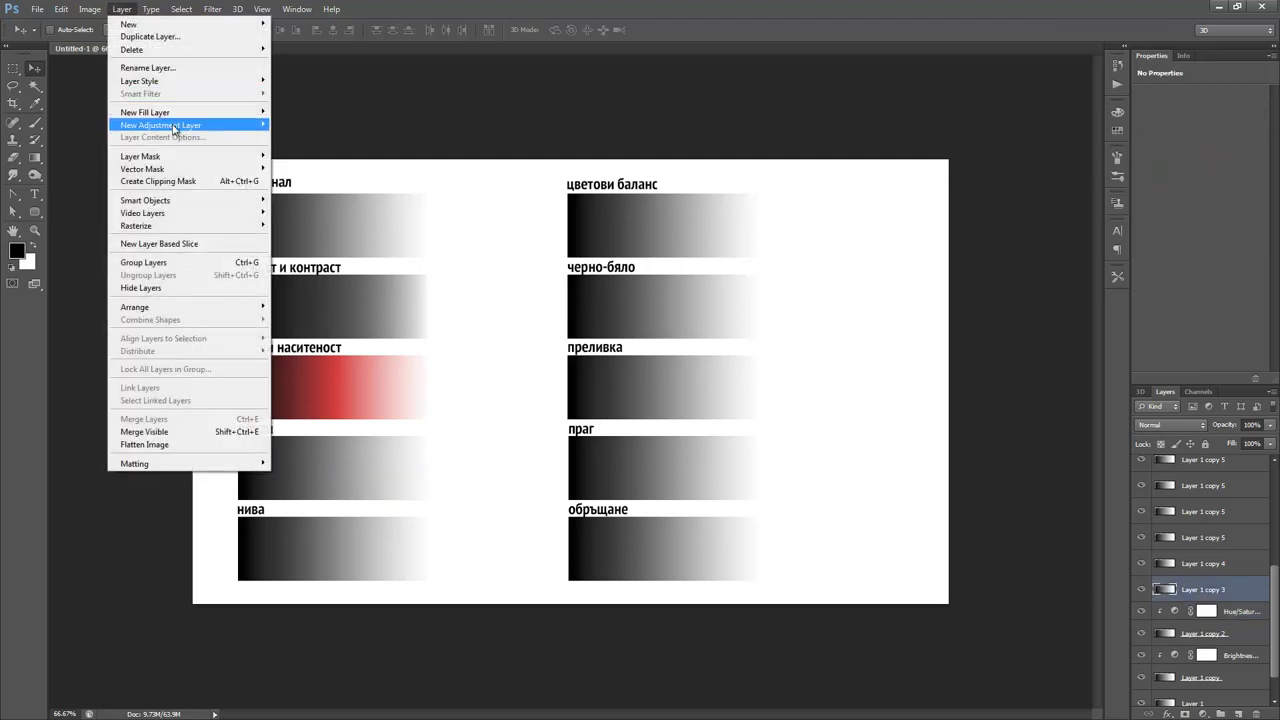
mouse_move(200, 125)
click(310, 152)
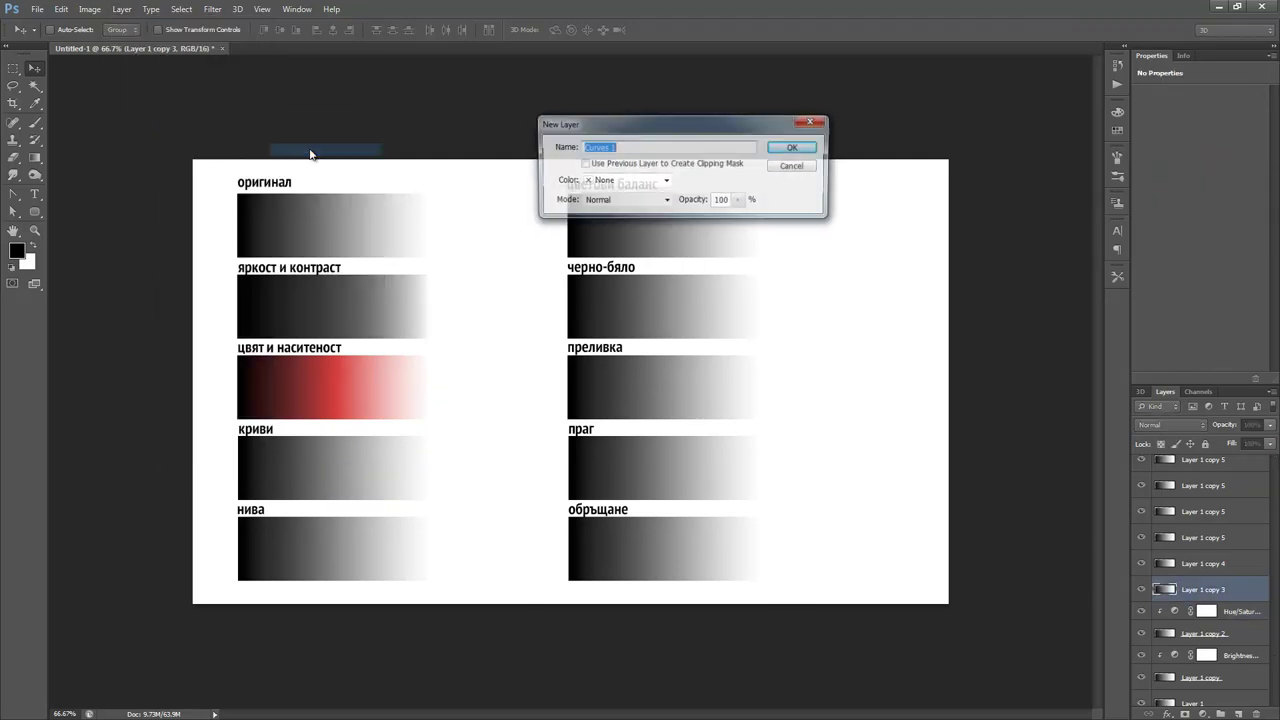
click(662, 164)
click(776, 150)
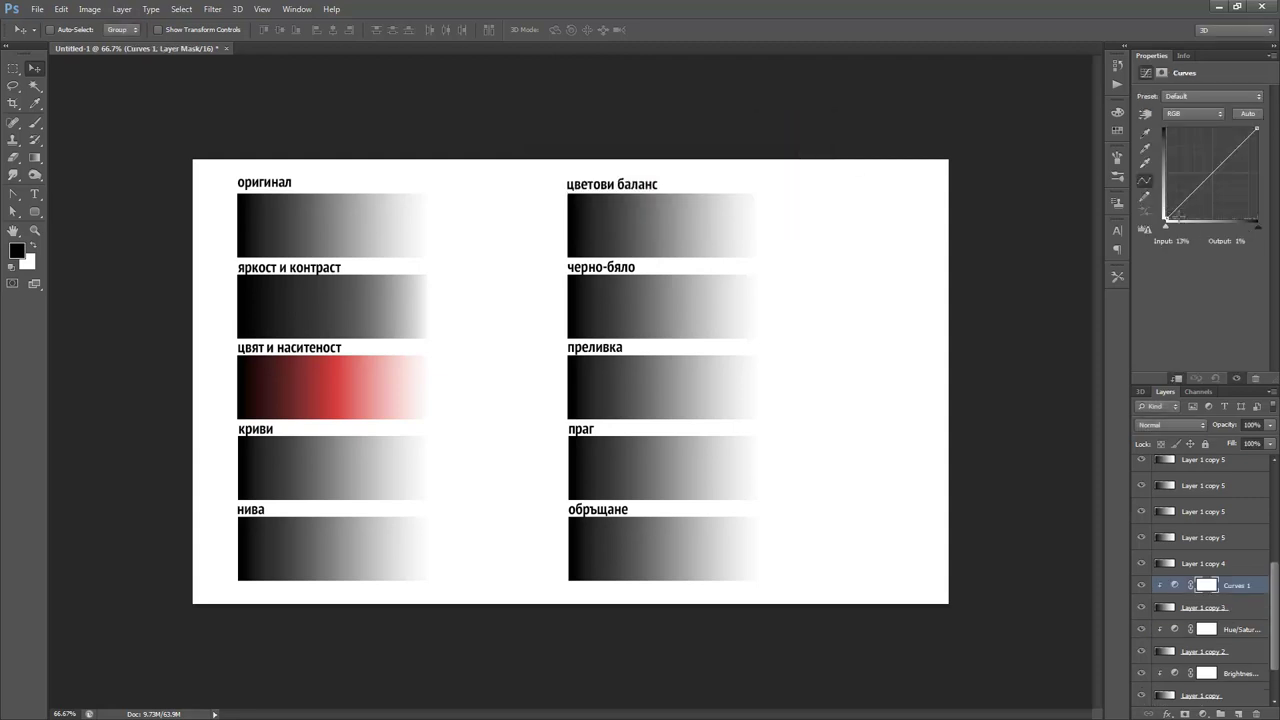
Bend the RGB curve into a rising wave with several peaks and dips to break the "криви" strip into alternating bands.
drag(1177, 211, 1239, 193)
click(1223, 193)
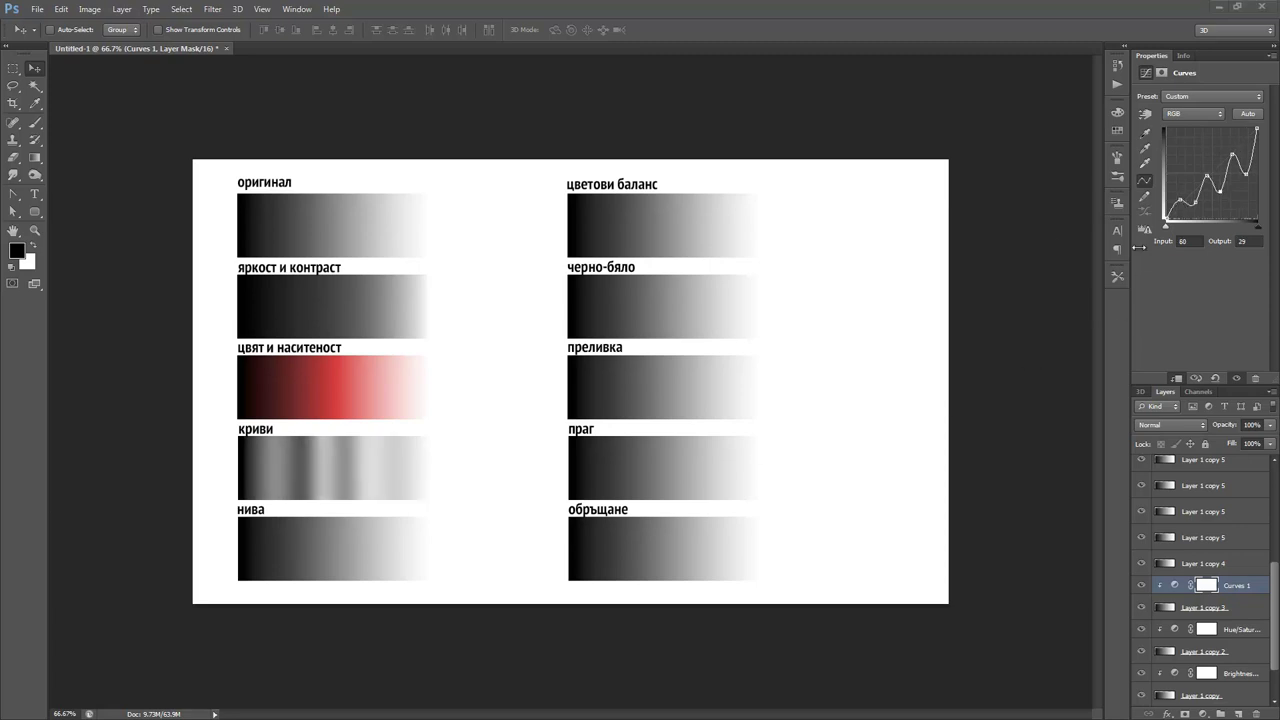
Drag a middle dip of the "криви" strip's RGB curve up and down, leaving it as a high peak at input 58, output 87.
drag(1222, 190, 1220, 192)
click(1258, 227)
drag(1220, 191, 1218, 201)
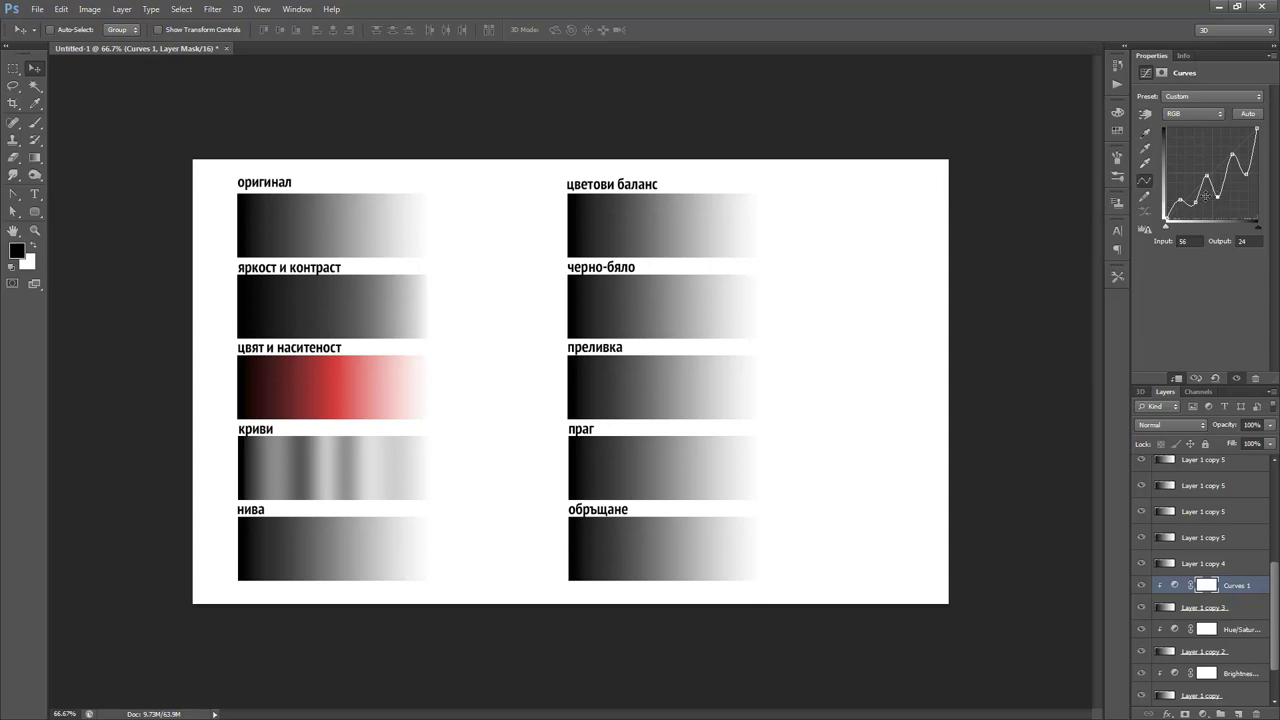
drag(1217, 196, 1220, 129)
drag(1219, 130, 1219, 232)
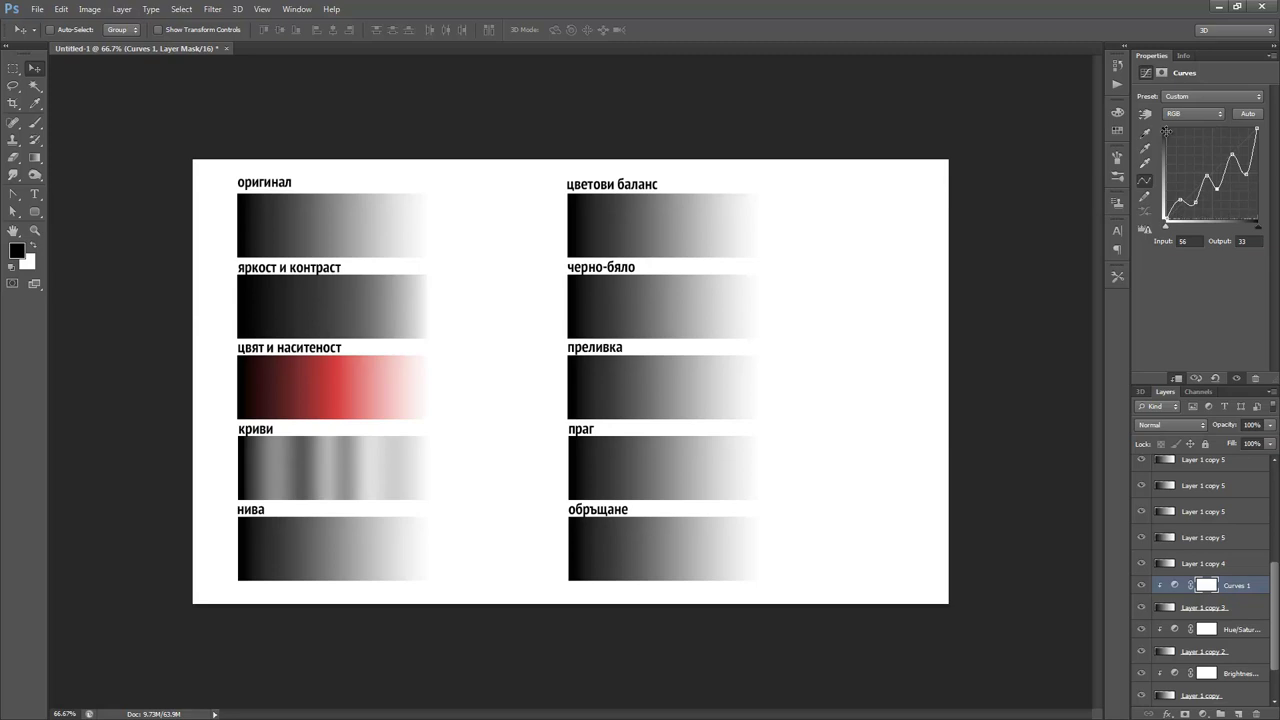
drag(1216, 188, 1219, 143)
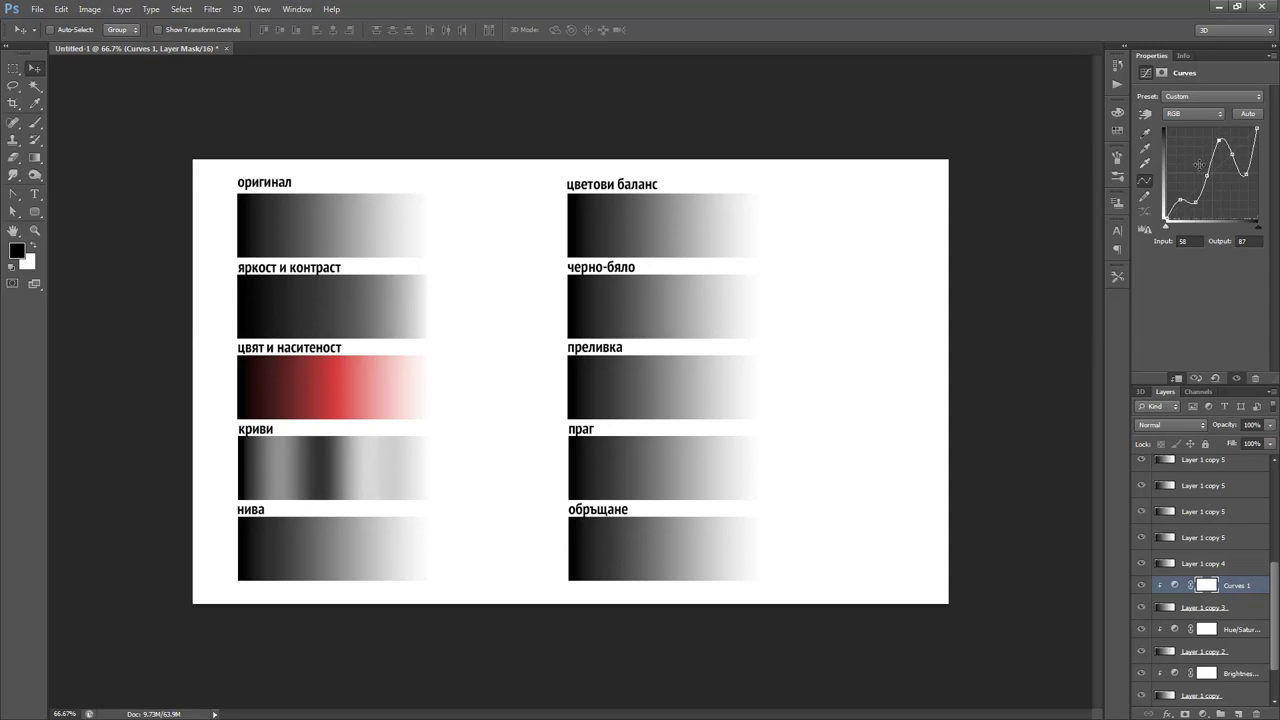
Add a Levels adjustment layer clipped to Layer 1 copy 4, the gradient strip labelled "нива".
right_click(322, 544)
click(362, 551)
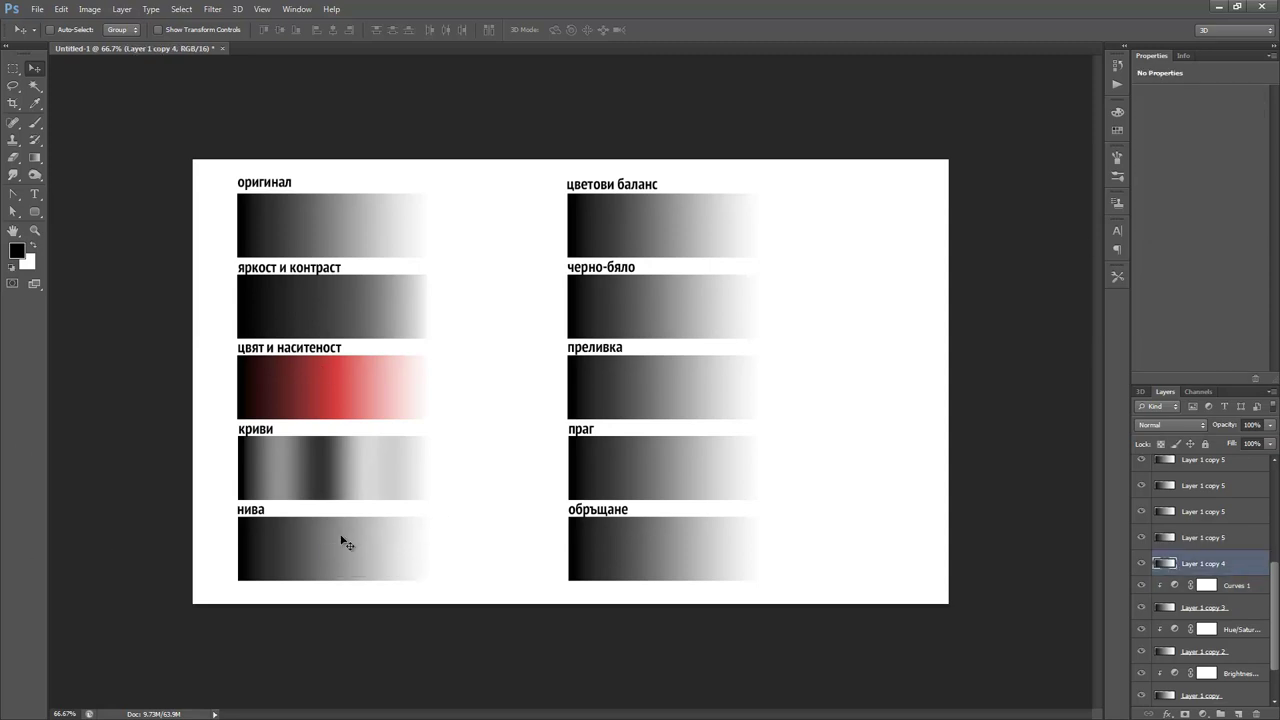
click(122, 10)
mouse_move(190, 126)
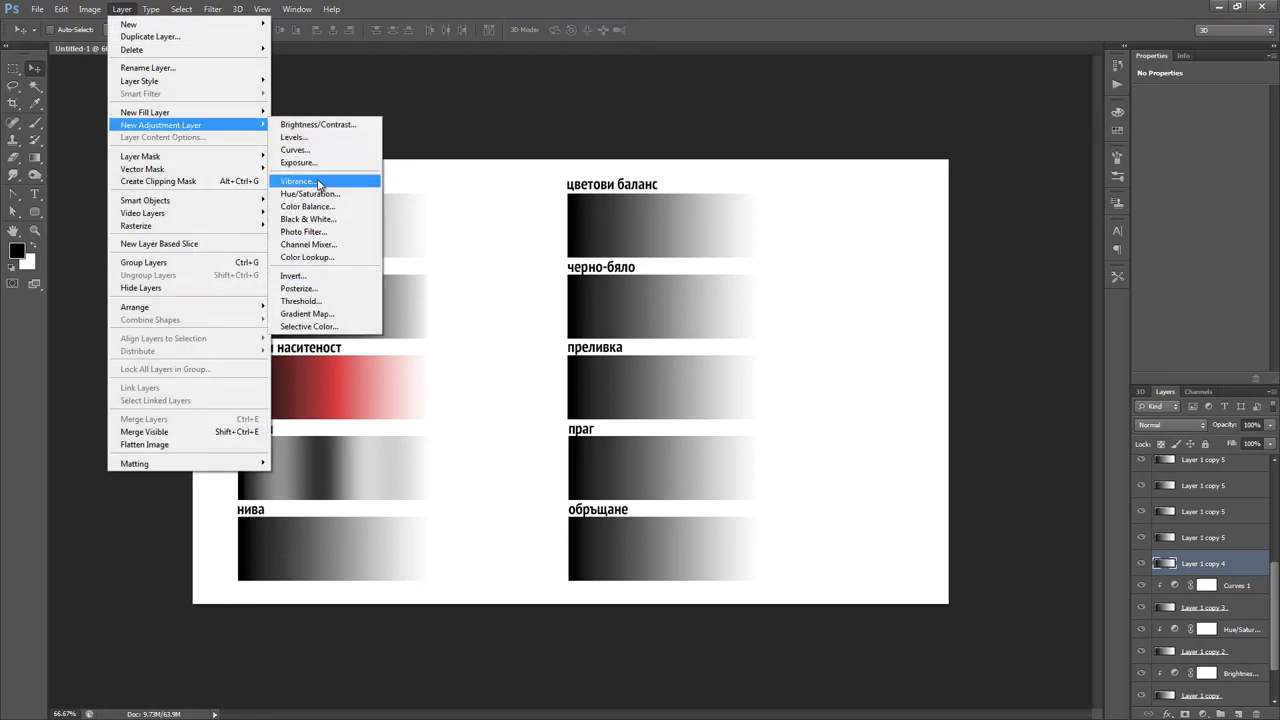
click(310, 137)
click(640, 164)
click(794, 148)
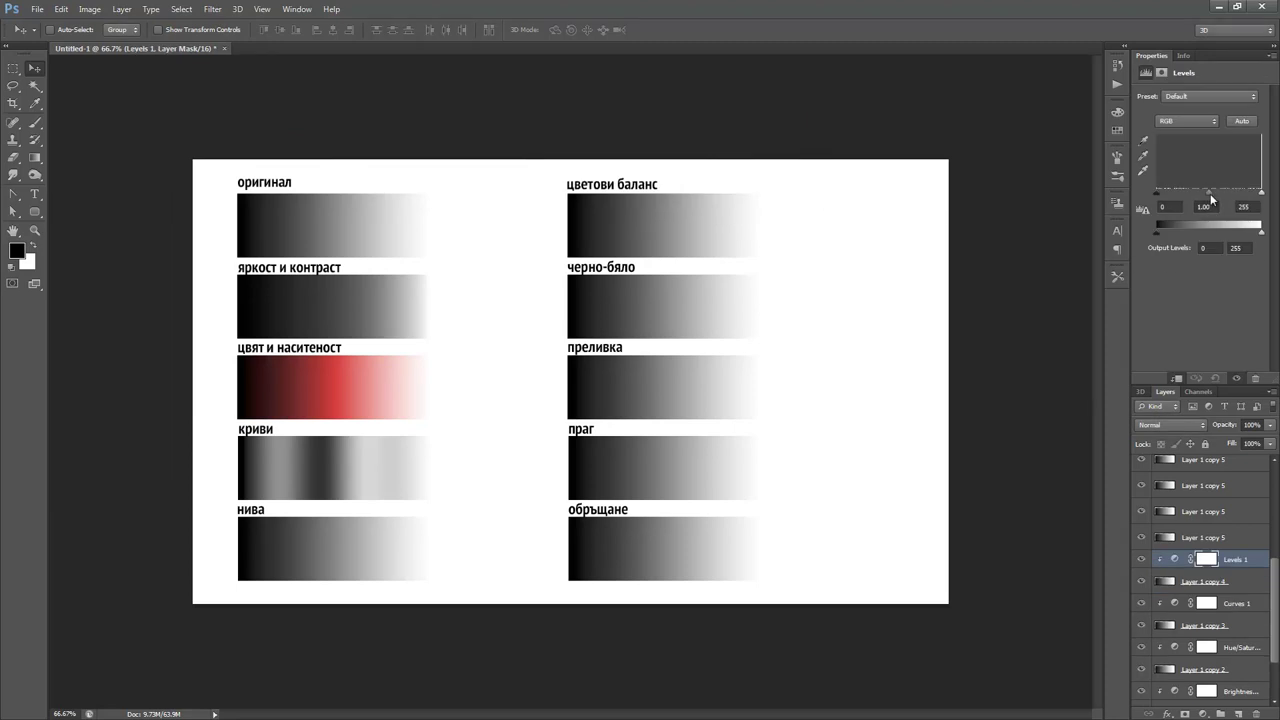
Set the "нива" strip's Levels to input 23, 0.50 and 169, with output levels 18 and 208.
drag(1208, 198, 1262, 233)
mouse_move(1158, 233)
mouse_down()
mouse_move(1182, 233)
mouse_move(1148, 235)
mouse_up()
drag(1237, 194, 1166, 233)
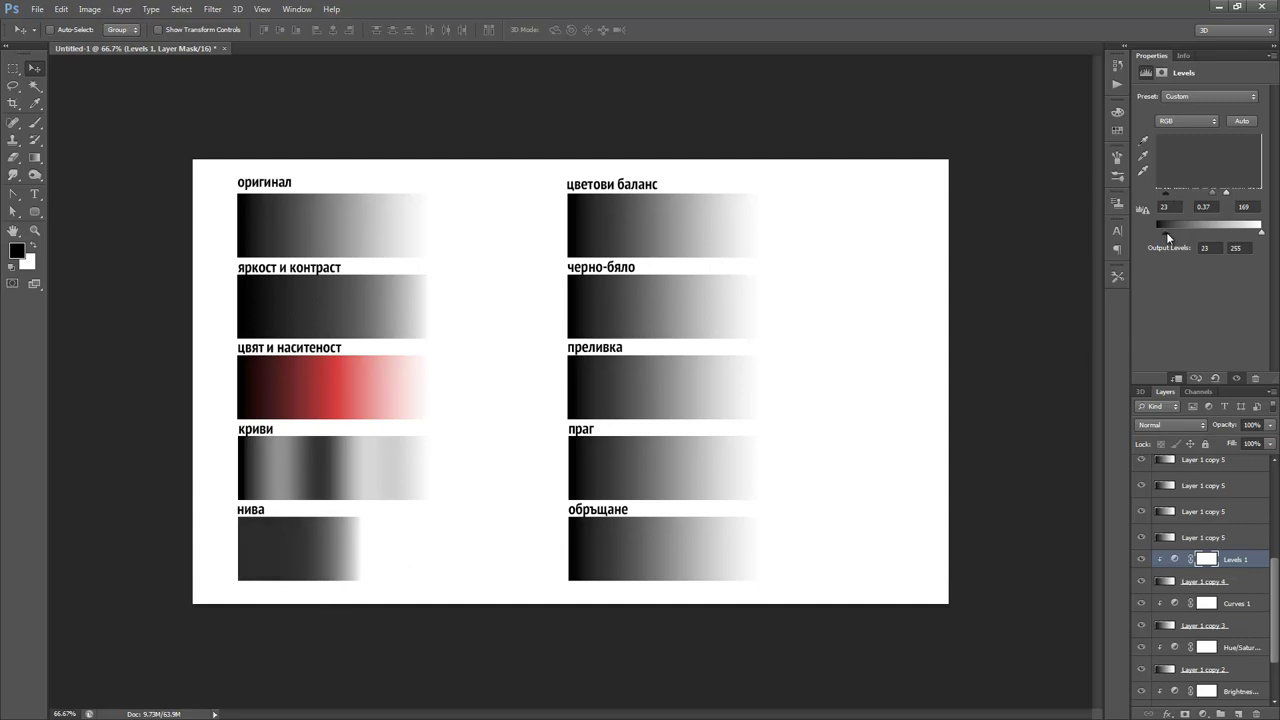
drag(1261, 232, 1210, 197)
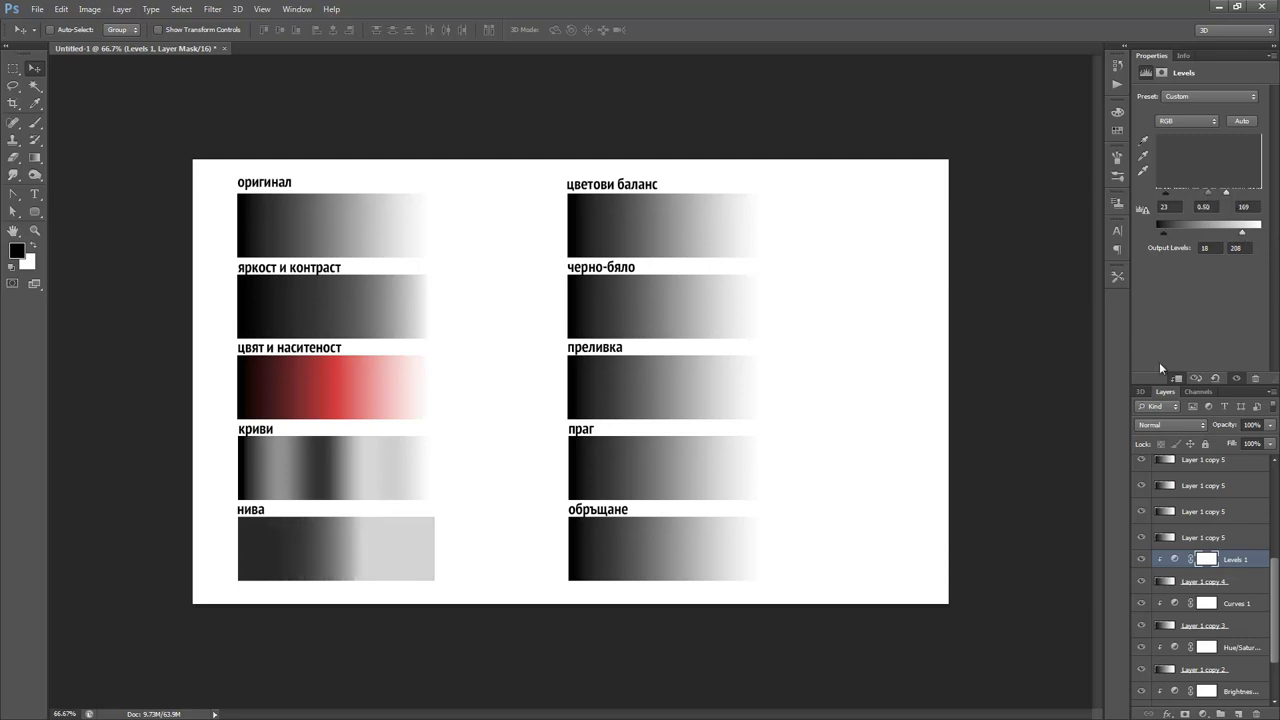
Add a Color Balance adjustment layer clipped to the gradient strip labelled "цветови баланс".
right_click(642, 231)
click(694, 246)
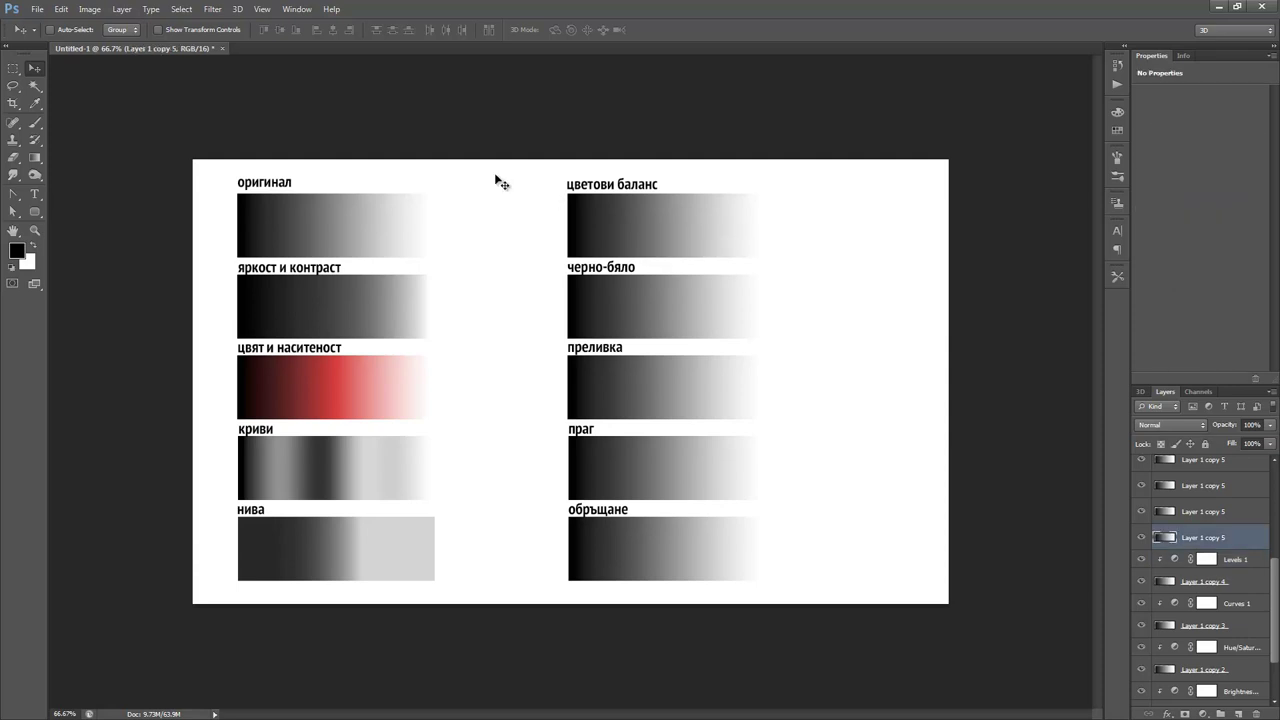
click(122, 9)
mouse_move(185, 128)
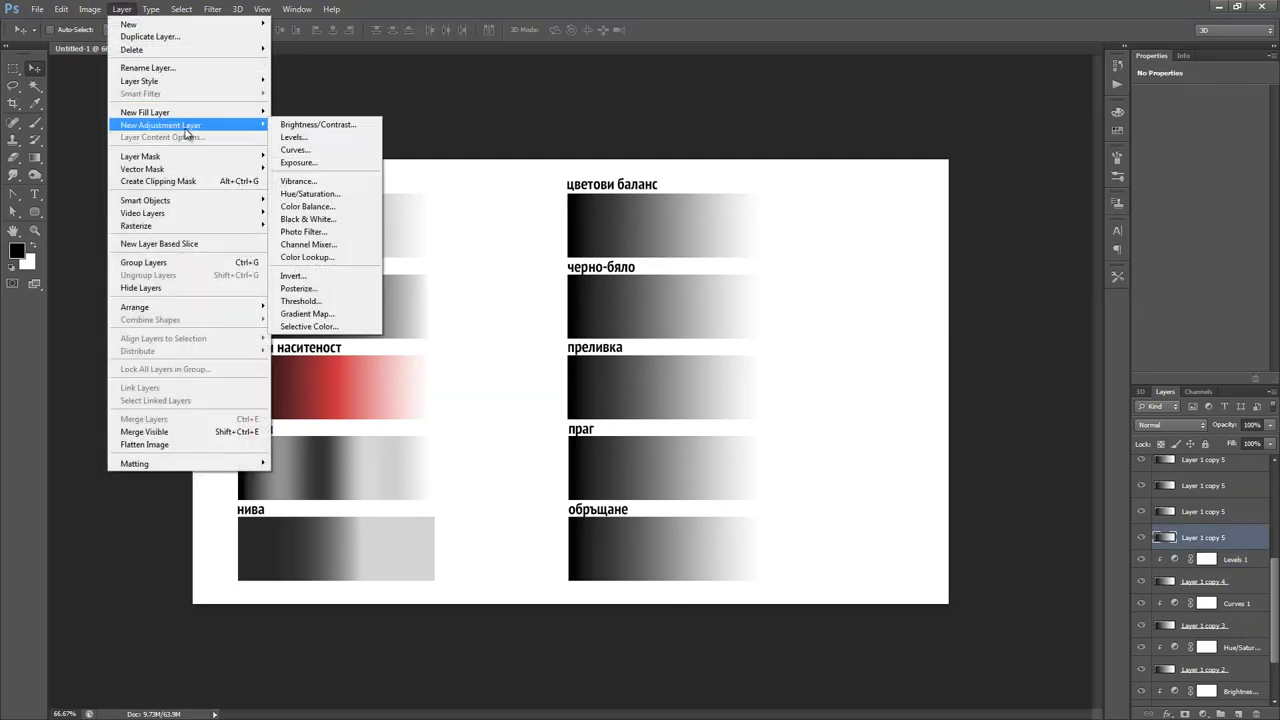
click(323, 211)
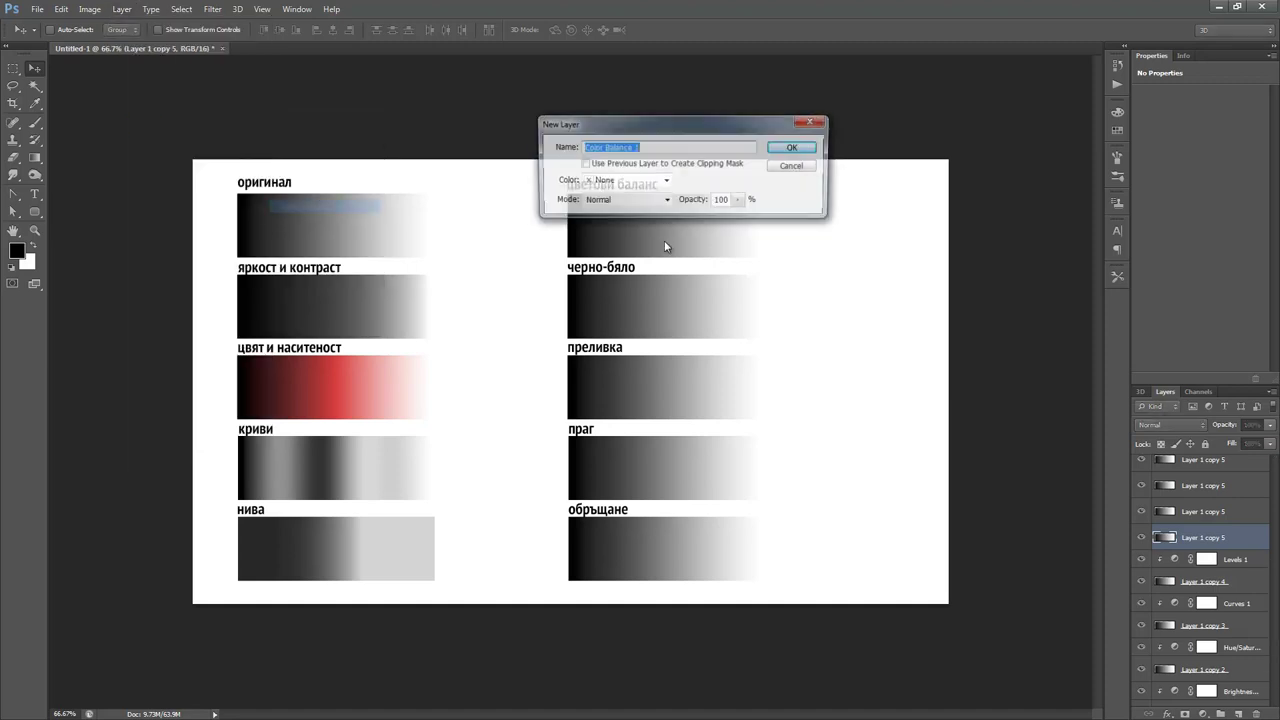
click(792, 149)
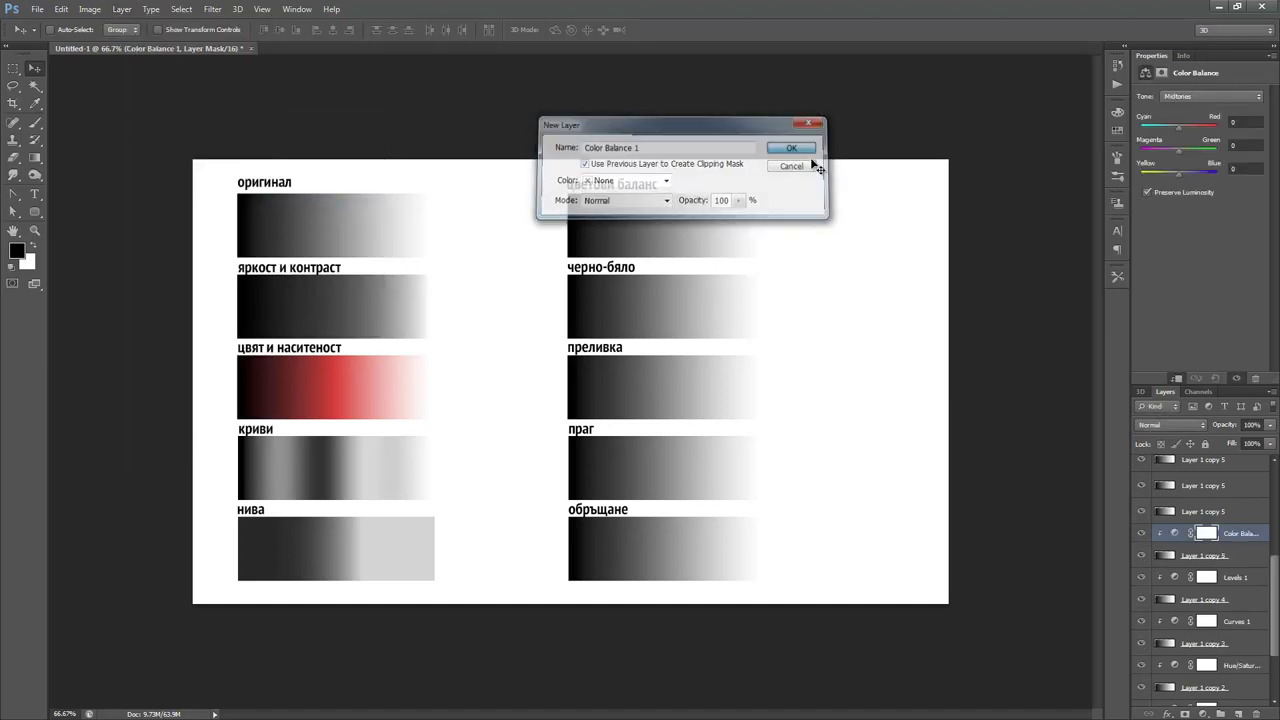
Adjust the shadows and midtones in Color Balance so that the dark end of the "цветови баланс" strip turns dark blue.
click(1196, 100)
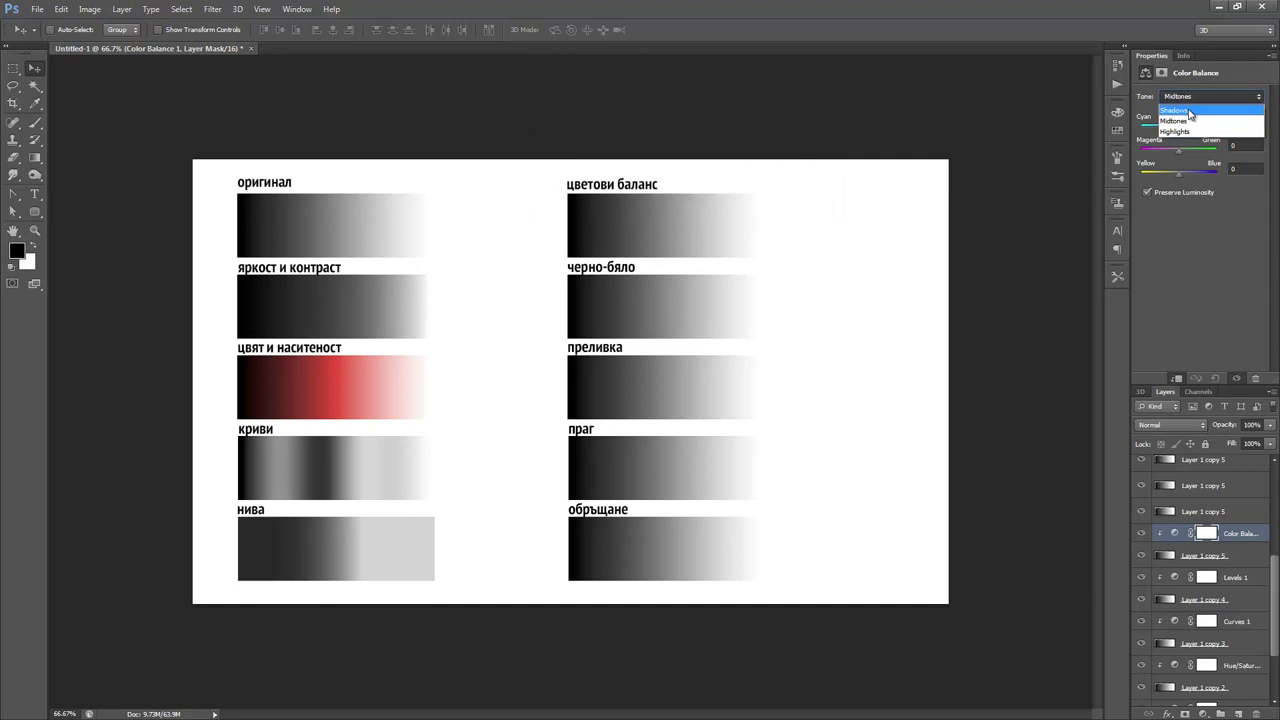
click(1196, 110)
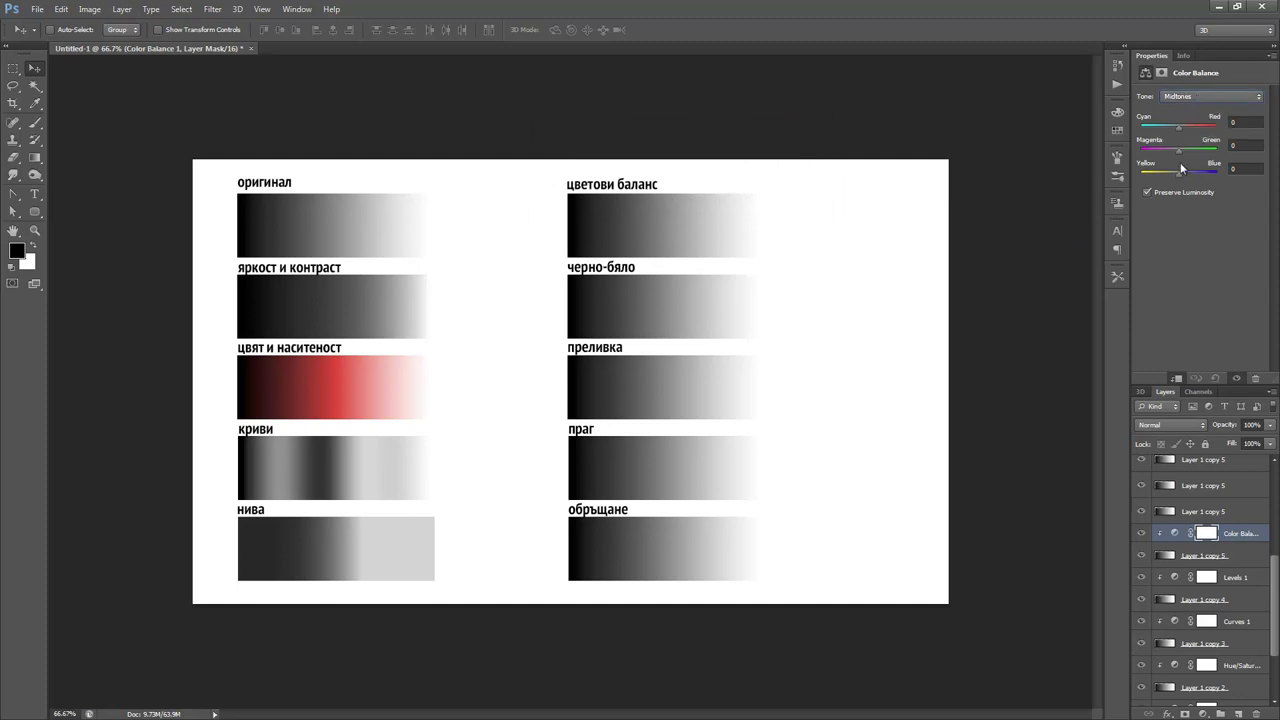
click(1192, 98)
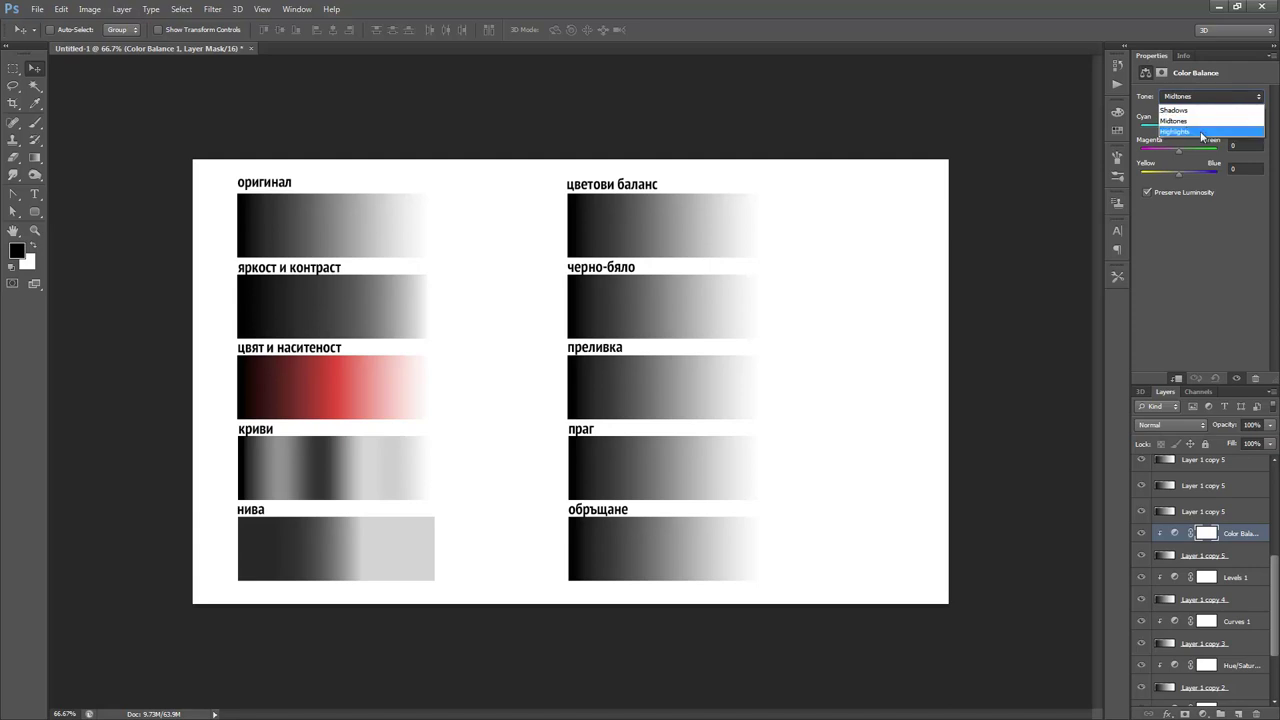
click(1175, 110)
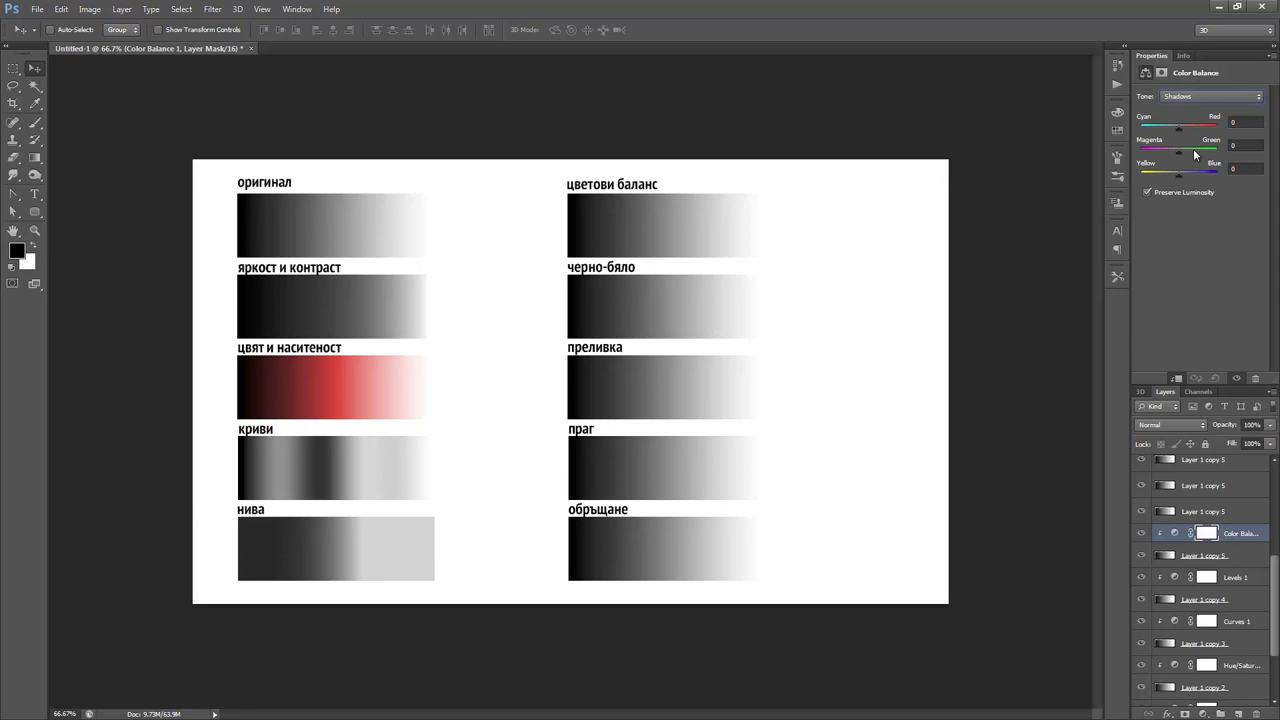
click(1188, 150)
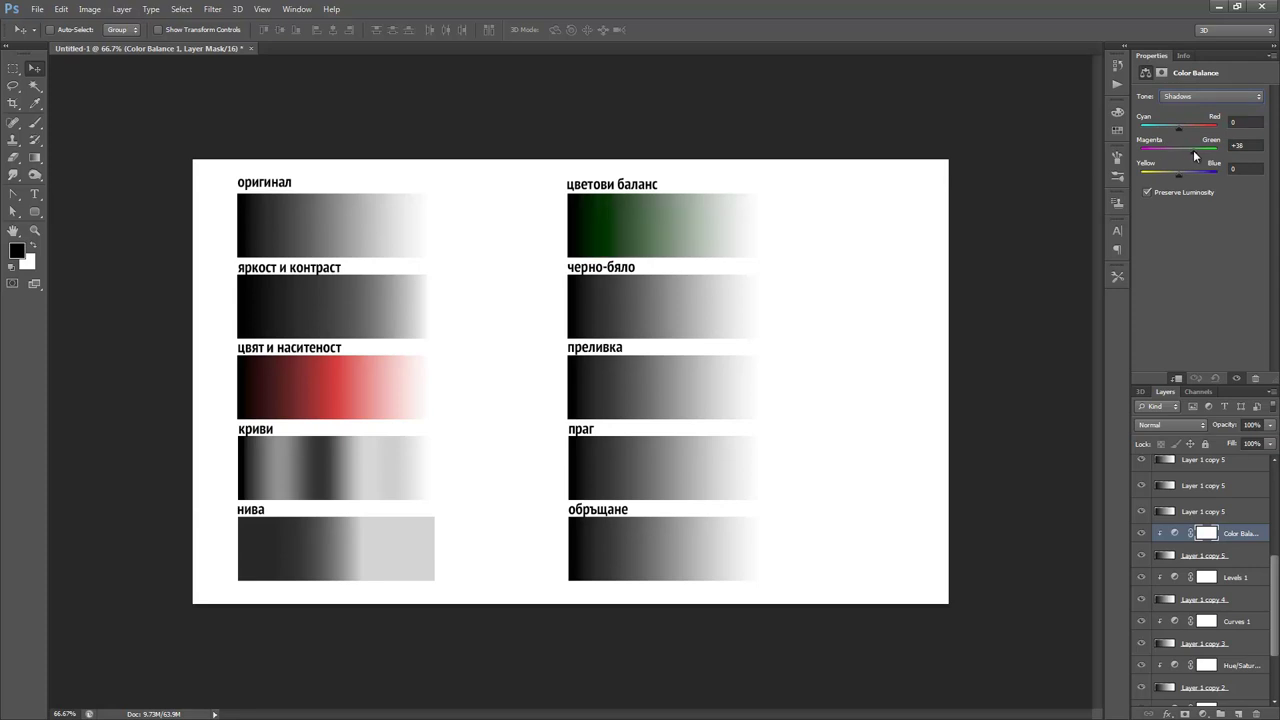
click(1174, 124)
click(1210, 96)
click(1190, 122)
drag(1179, 127, 1199, 130)
click(1188, 97)
click(1188, 106)
mouse_move(1182, 149)
mouse_down()
mouse_move(1189, 174)
mouse_move(1181, 146)
mouse_up()
Set the strip's Color Balance highlights to red +40, green +14 and blue -41, and shift its midtones toward blue-green.
click(1210, 96)
click(1182, 135)
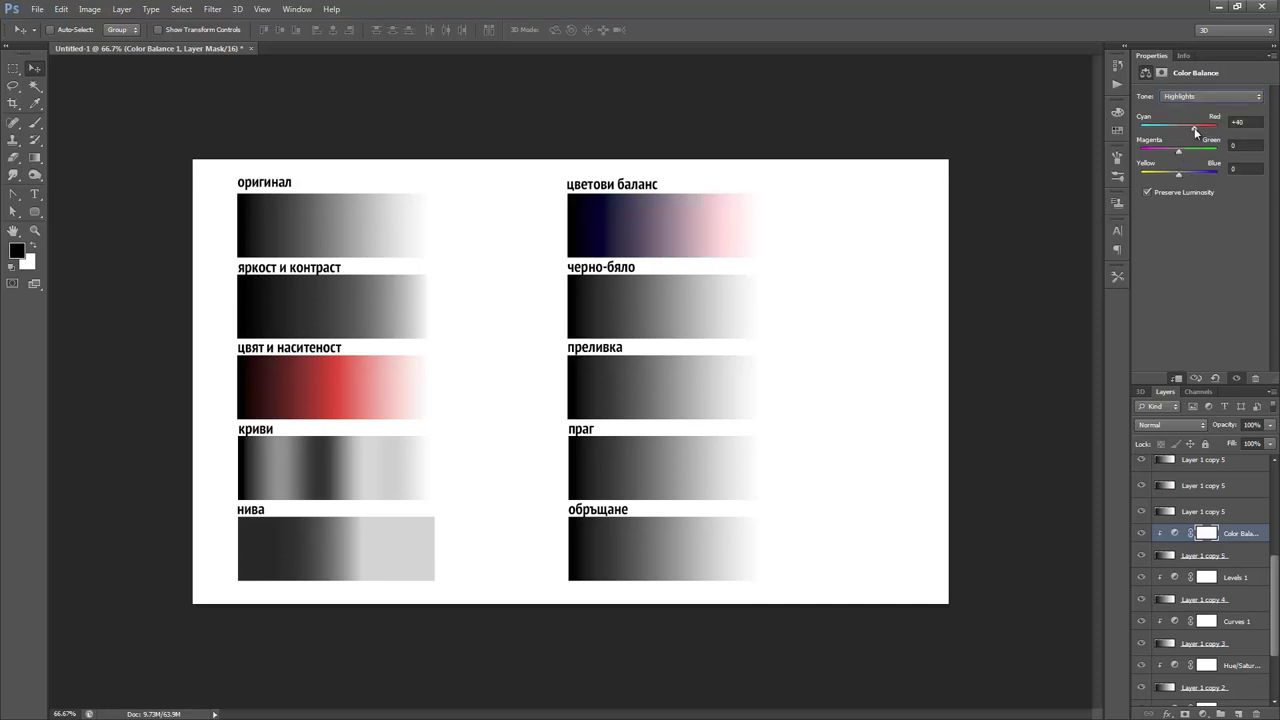
drag(1179, 177, 1188, 151)
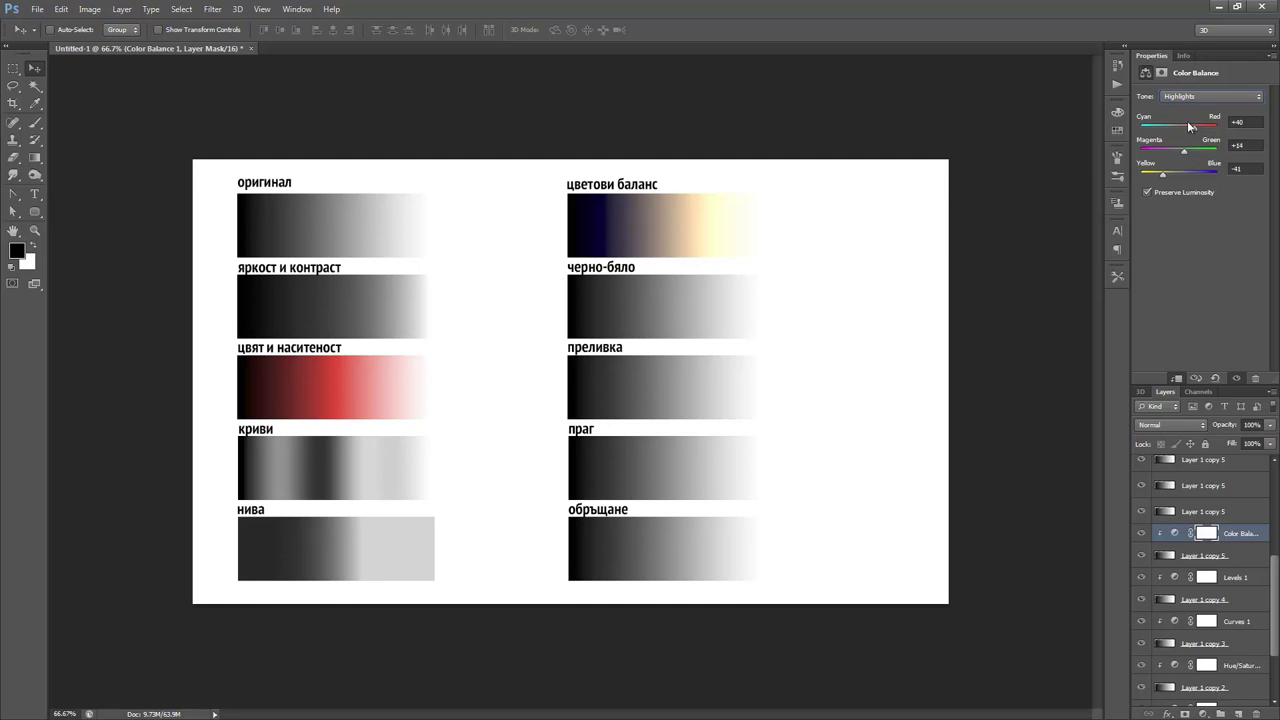
click(1186, 96)
click(1182, 118)
drag(1182, 171, 1189, 150)
Add a second Color Balance adjustment layer clipped to the gradient strip labelled "черно-бяло".
key(alt+bracketright)
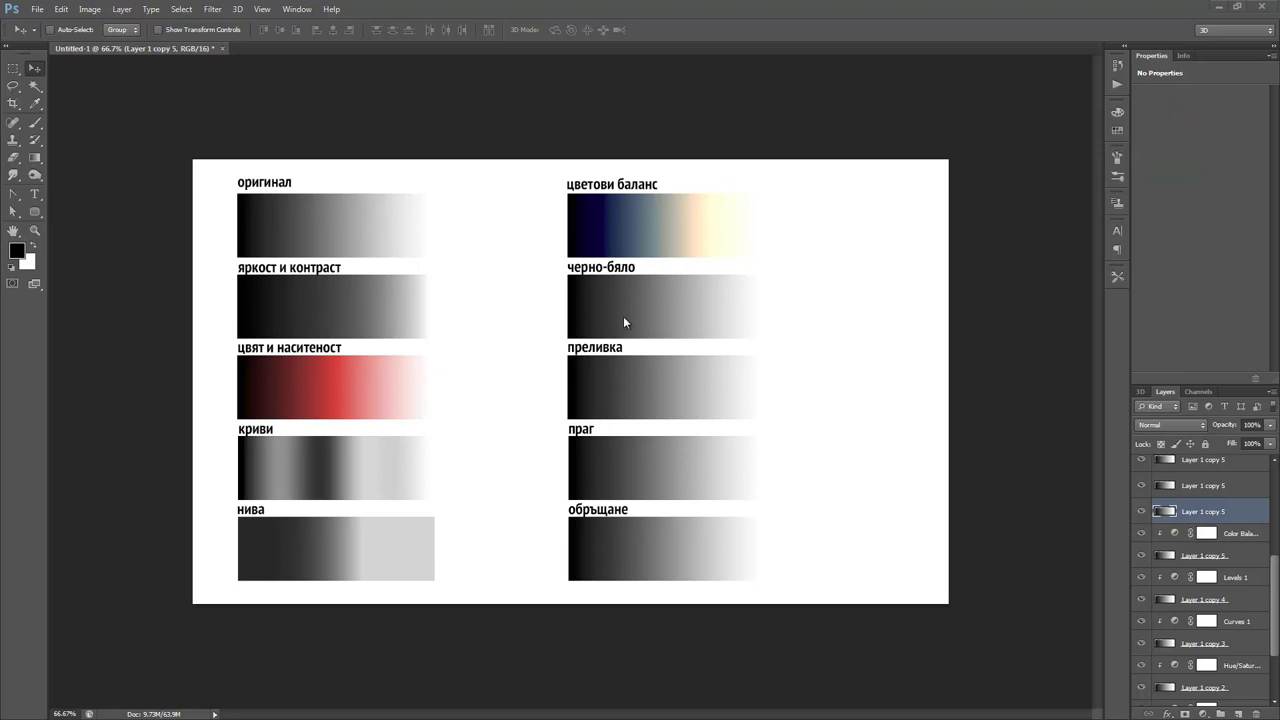
right_click(673, 331)
click(676, 337)
click(118, 10)
mouse_move(200, 125)
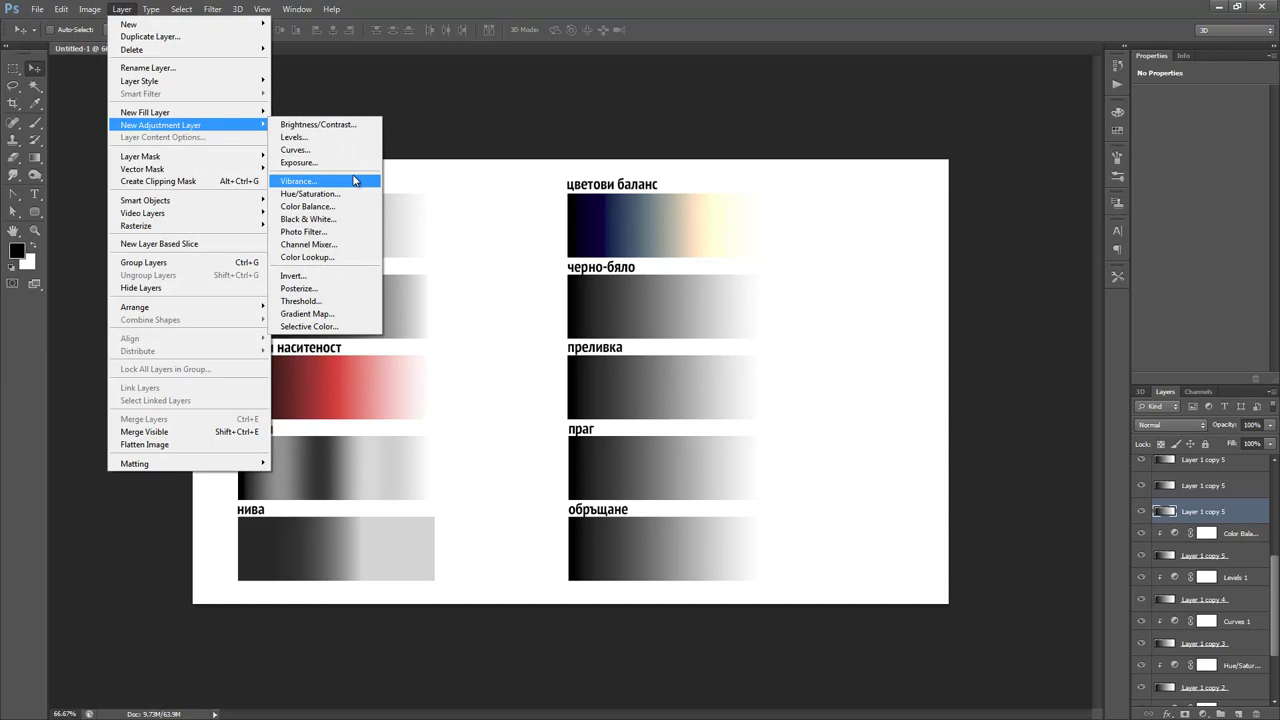
click(345, 206)
click(686, 164)
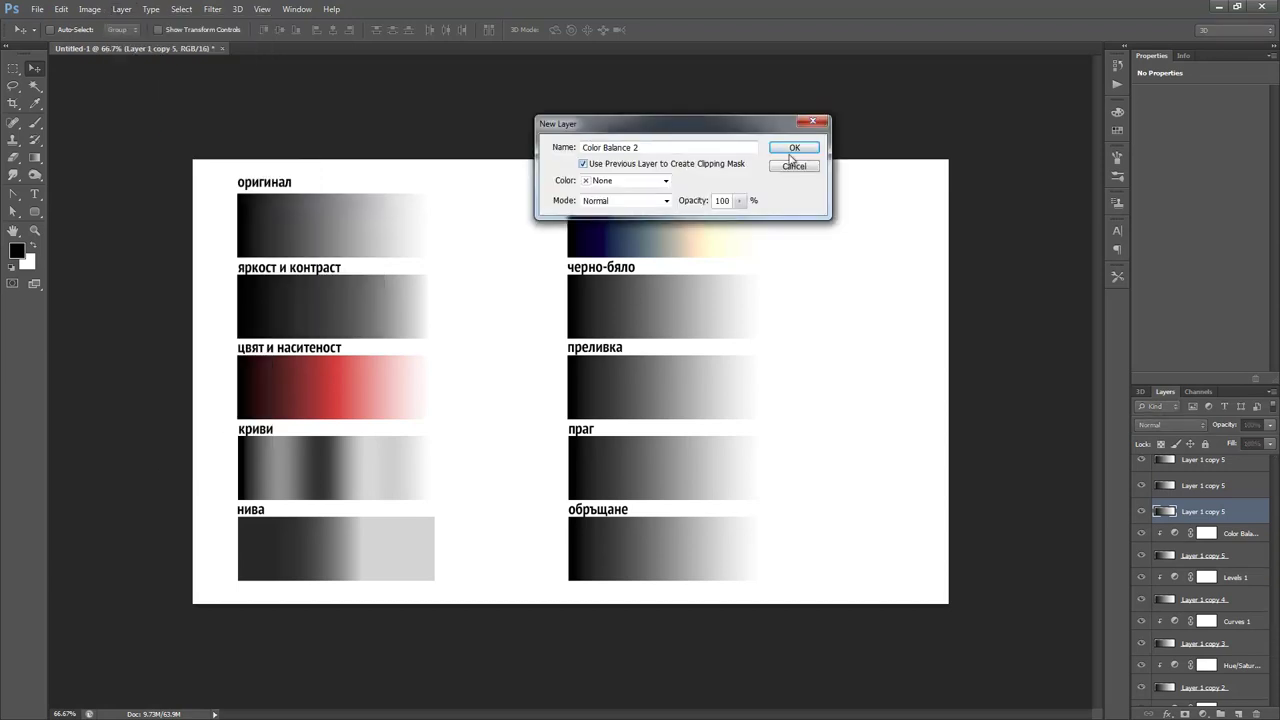
click(794, 150)
Set the shadows of the "черно-бяло" strip to cyan/red -40 and magenta/green -60.
click(1210, 96)
click(1180, 112)
drag(1178, 125, 1157, 148)
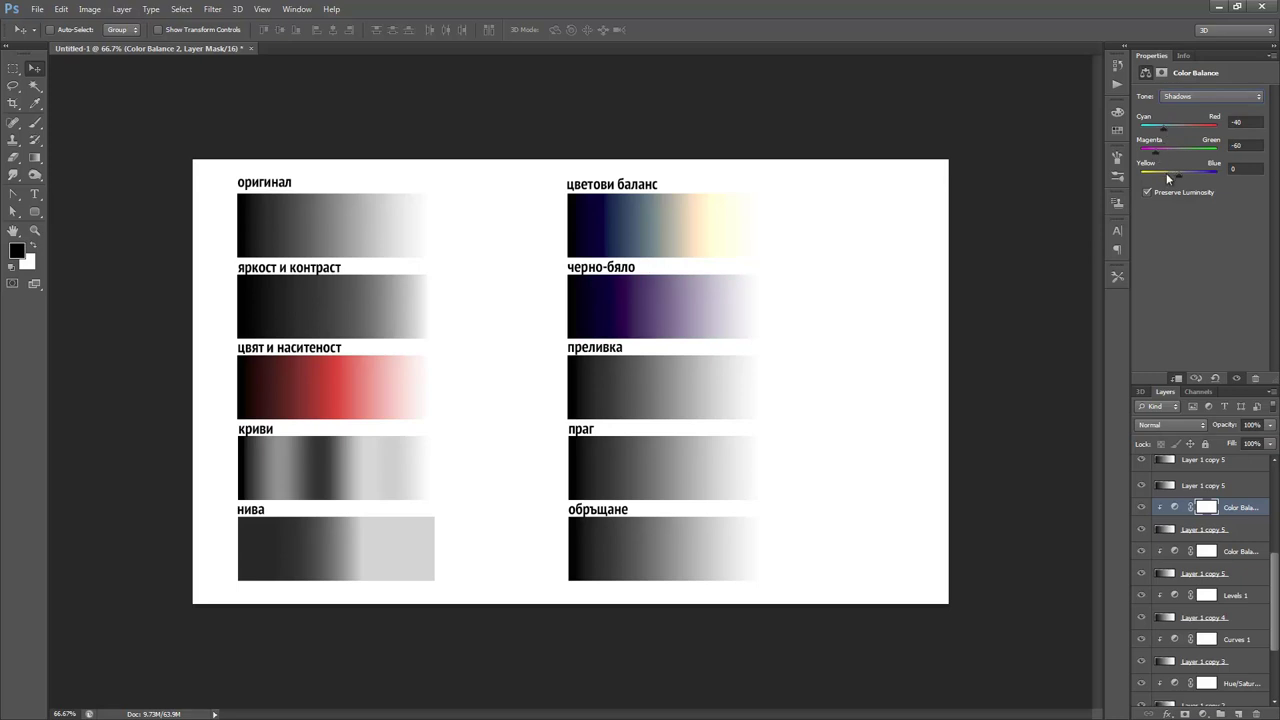
Set the "черно-бяло" strip's highlights to red +59 and green +41, and shift its midtones slightly toward magenta.
click(1200, 96)
click(1185, 120)
click(1200, 96)
click(1175, 131)
click(1201, 126)
click(1194, 150)
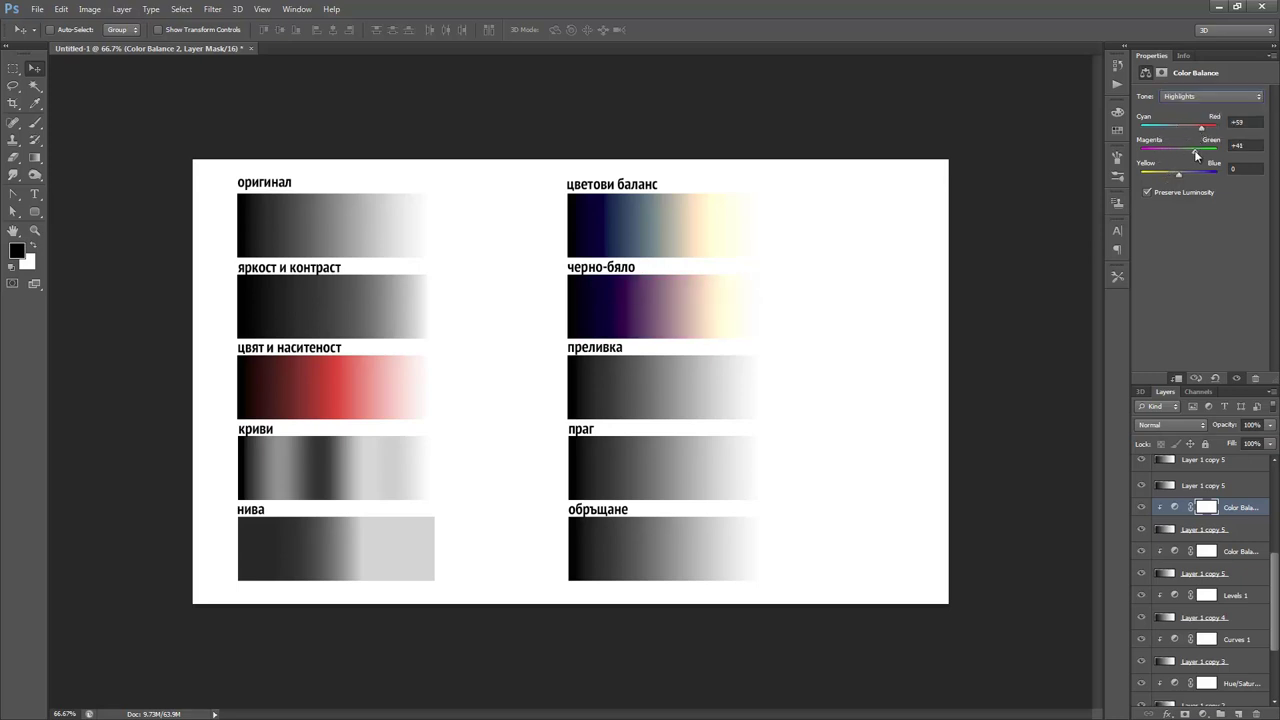
click(1200, 96)
click(1185, 120)
drag(1157, 153, 1185, 175)
Add a clipped Black & White adjustment layer above the Color Balance of the "черно-бяло" strip.
click(121, 9)
mouse_move(166, 125)
click(311, 219)
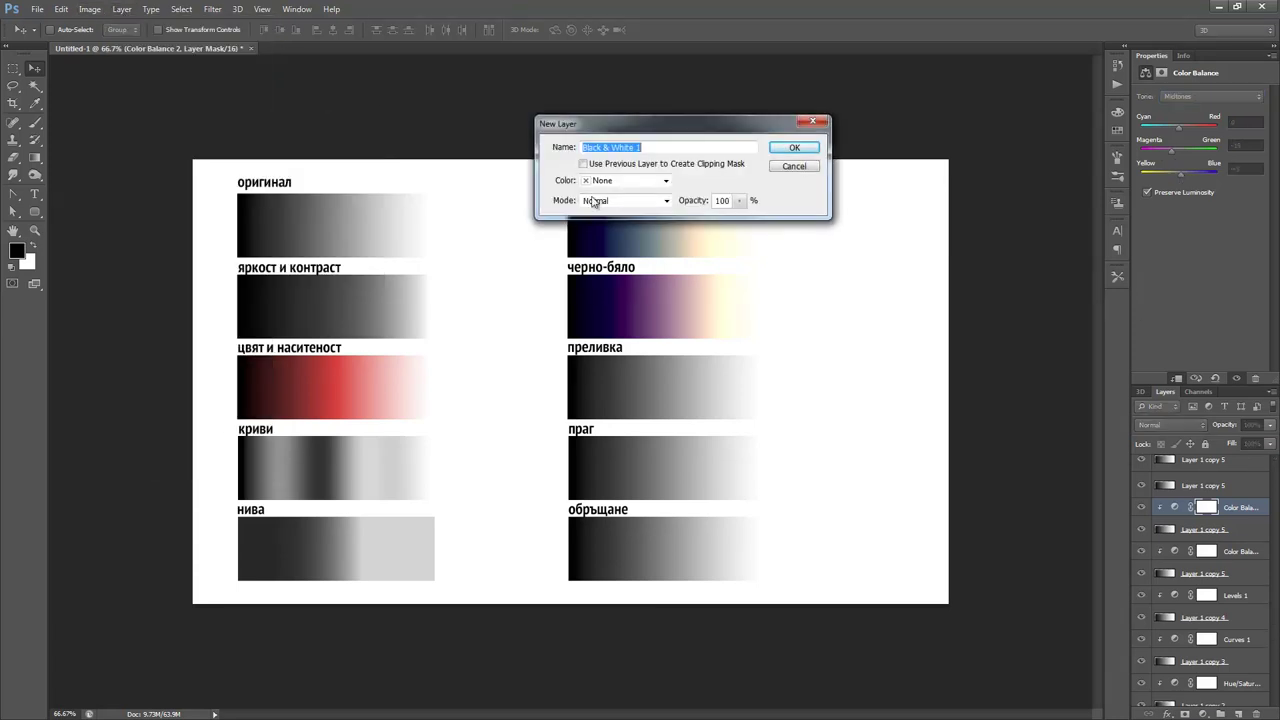
click(794, 148)
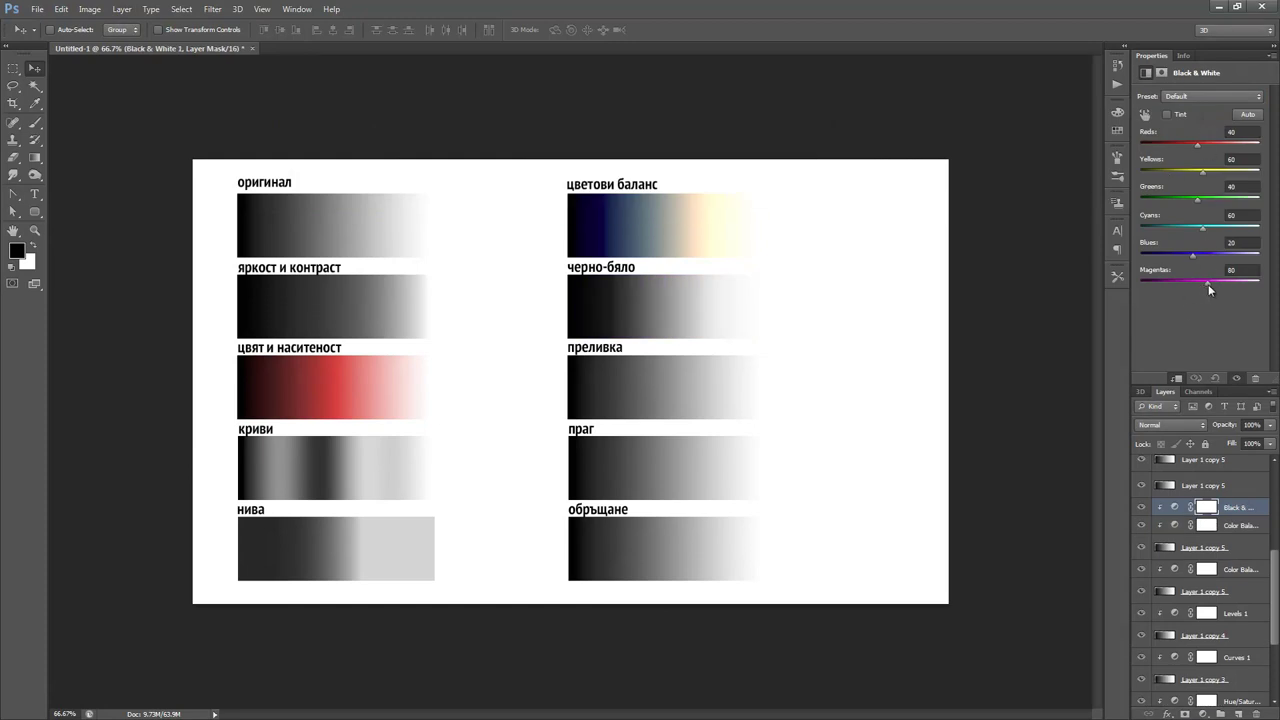
Set the Black & White mix to reds -147, yellows -100, greens 42, cyans 36, blues 14 and magentas about -180.
drag(1208, 284, 1212, 283)
drag(1201, 143, 1152, 148)
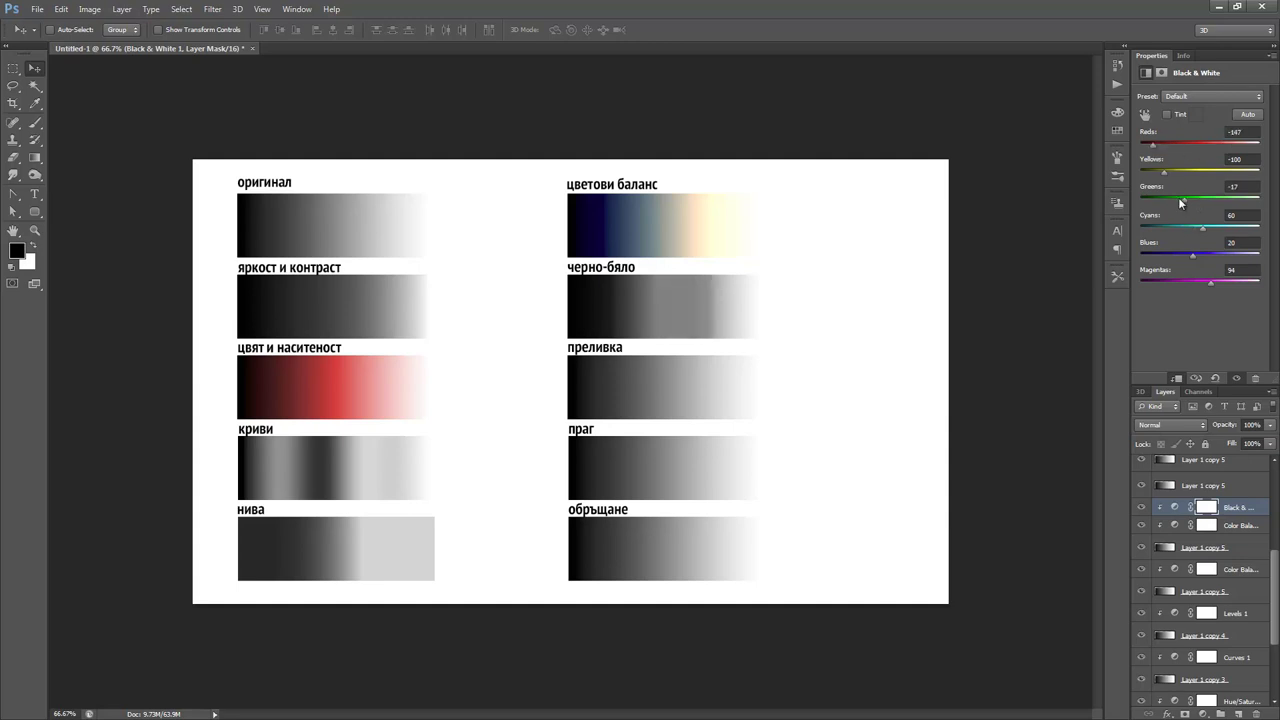
drag(1203, 231, 1146, 283)
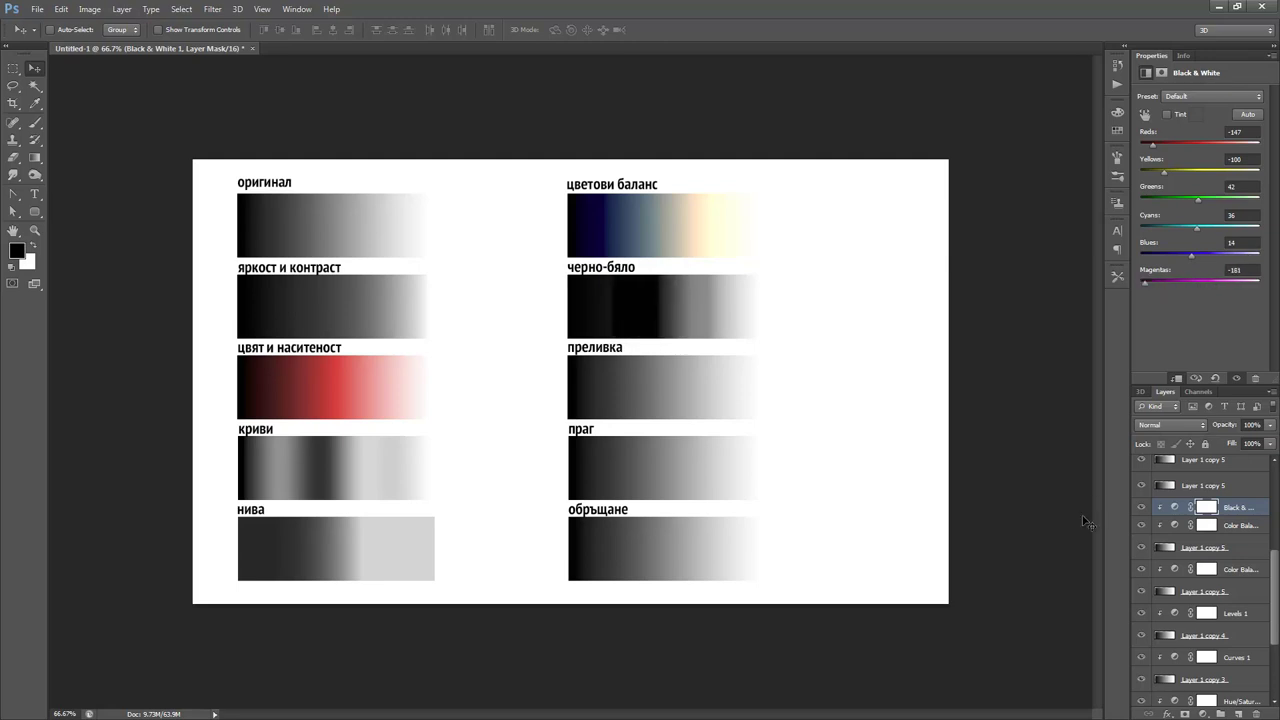
Add a Gradient Map adjustment layer clipped to the gradient strip labelled "преливка".
drag(1200, 486, 675, 388)
click(121, 9)
mouse_move(160, 125)
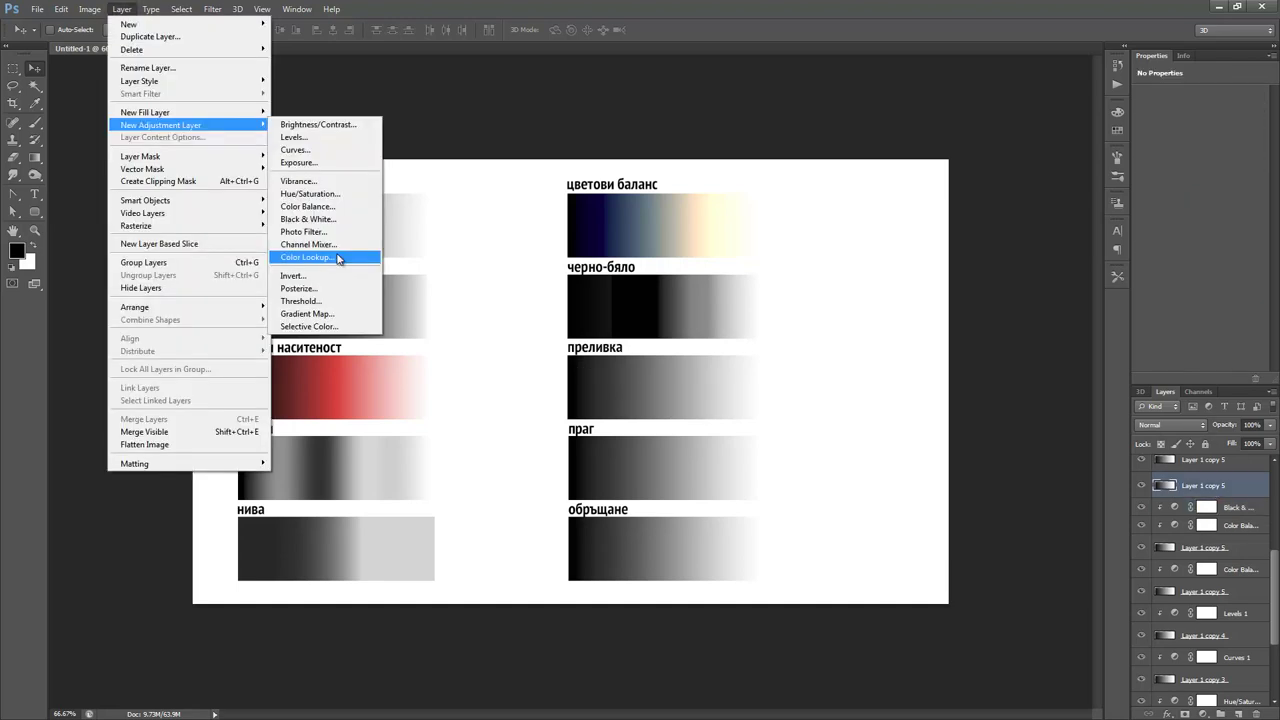
click(316, 321)
click(672, 164)
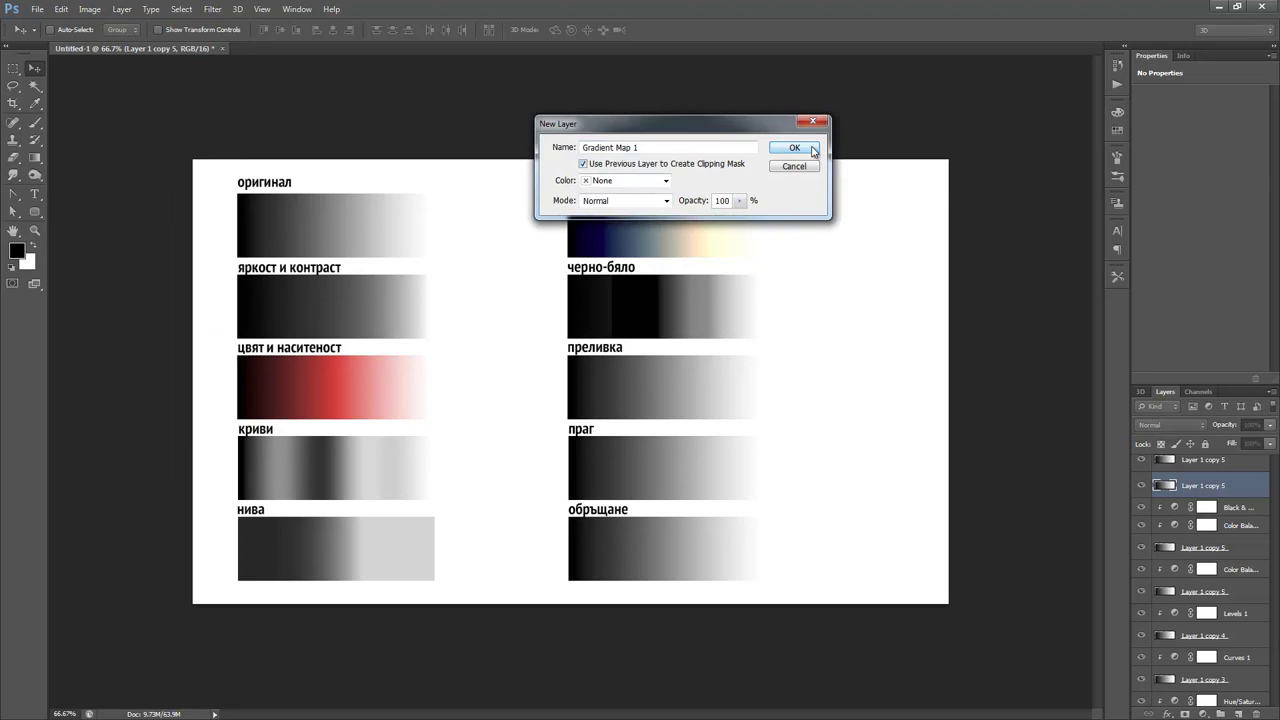
click(813, 150)
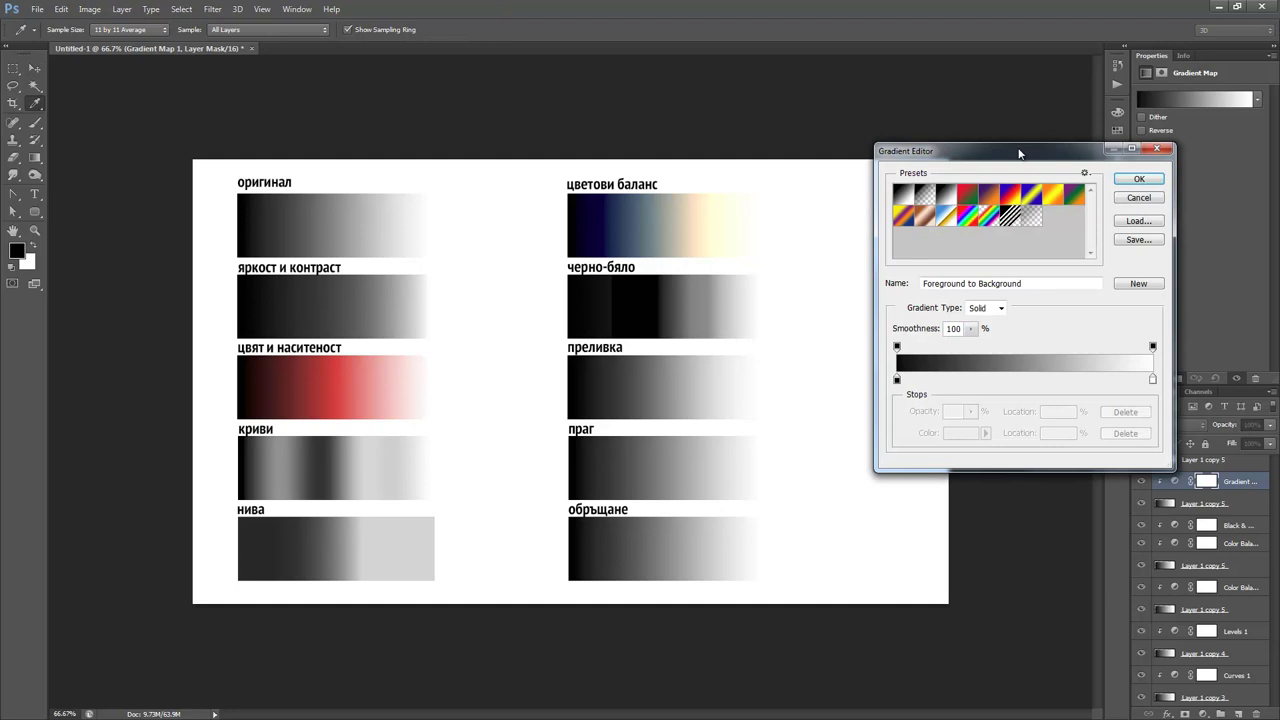
Add a dark red #881212 colour stop at 47% to the gradient map of the "преливка" strip.
drag(1025, 153, 941, 160)
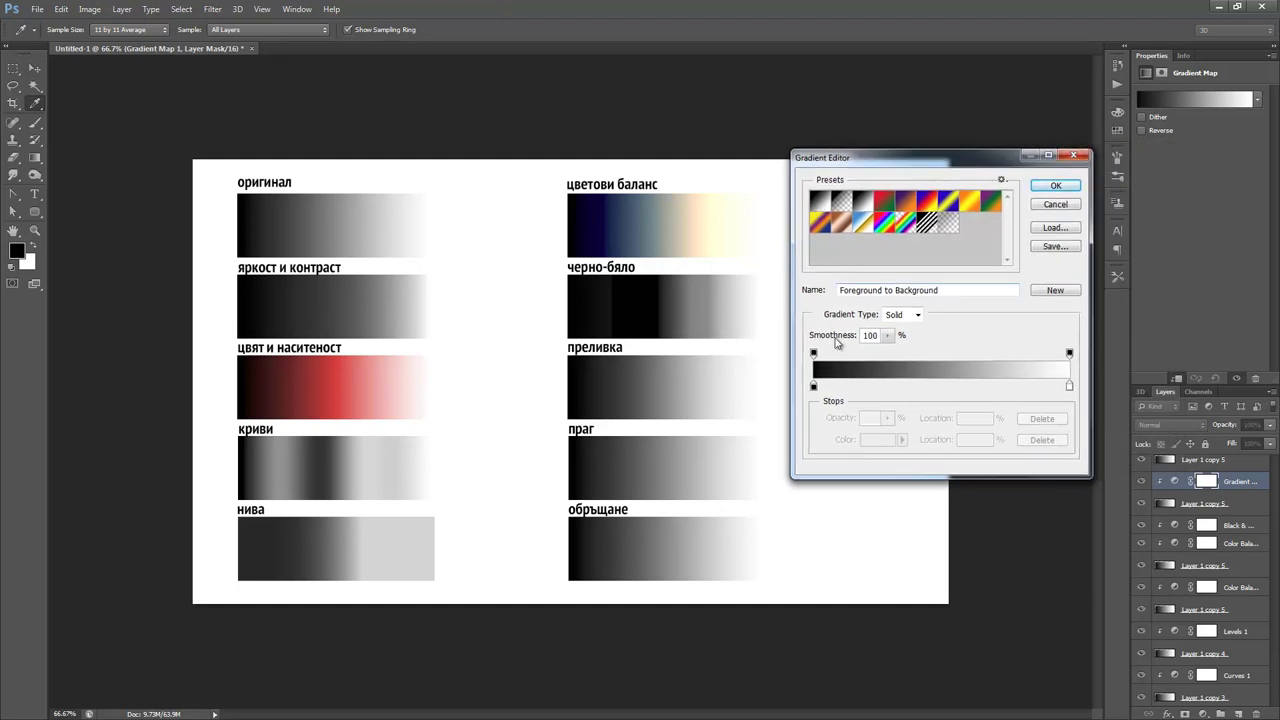
click(813, 387)
drag(941, 384, 898, 386)
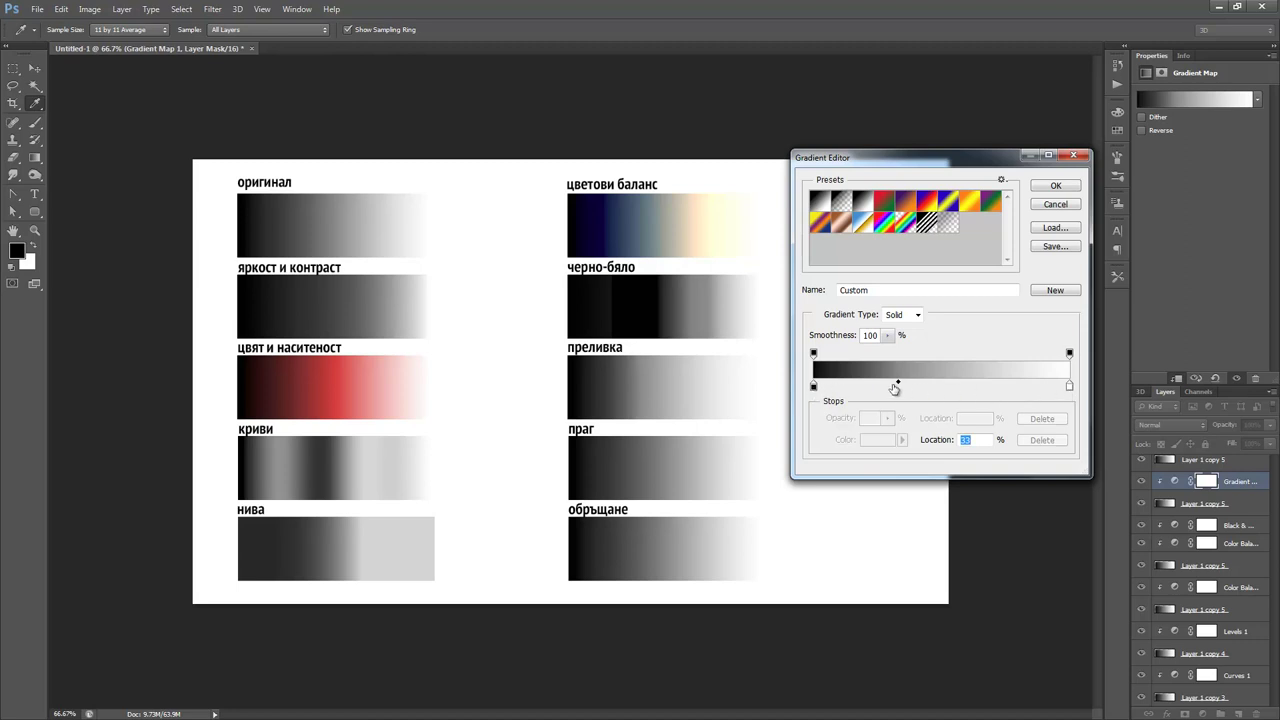
drag(899, 386, 934, 387)
double_click(934, 387)
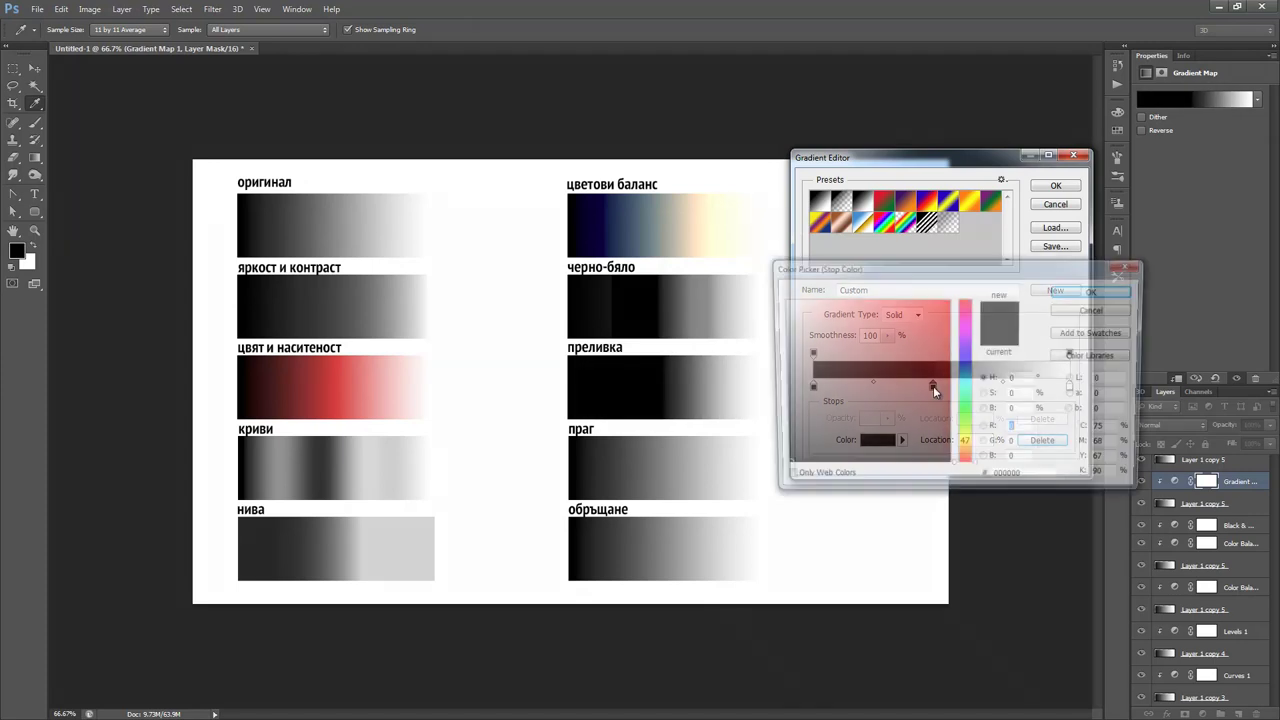
click(926, 378)
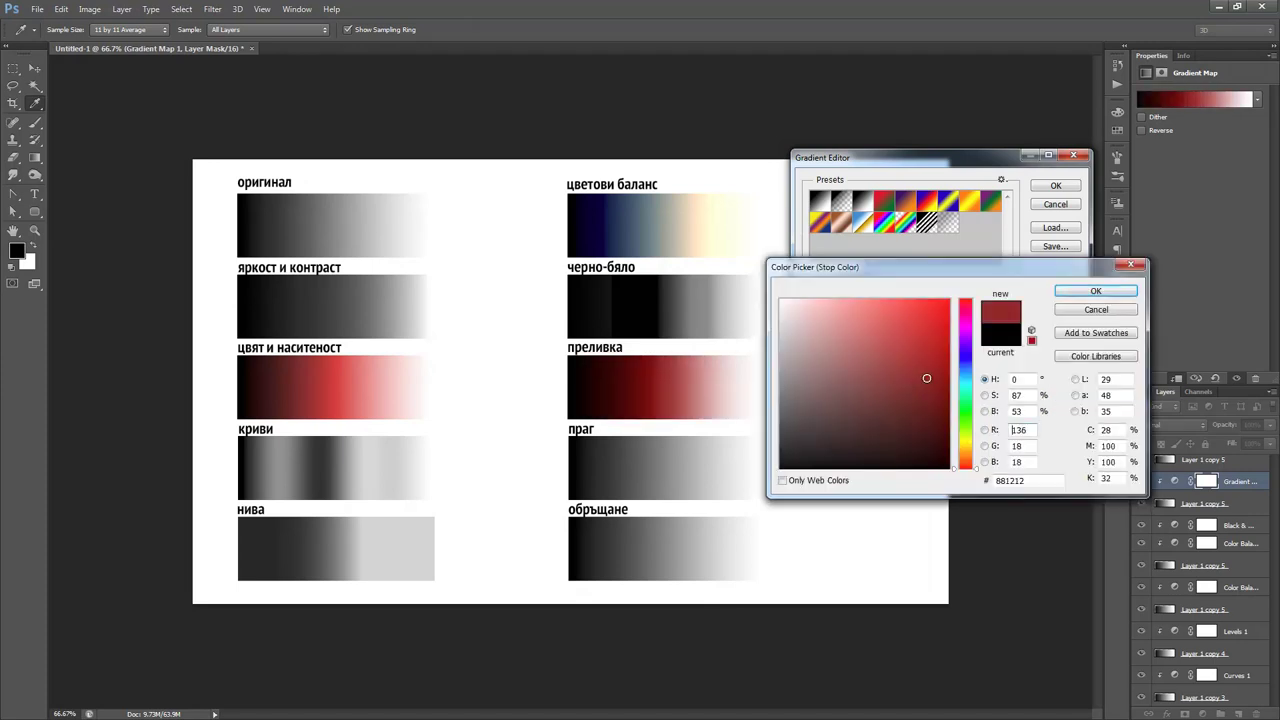
click(1063, 293)
Add a colour stop at 29% between the black and red stops and colour it green #12842d.
drag(930, 387, 889, 388)
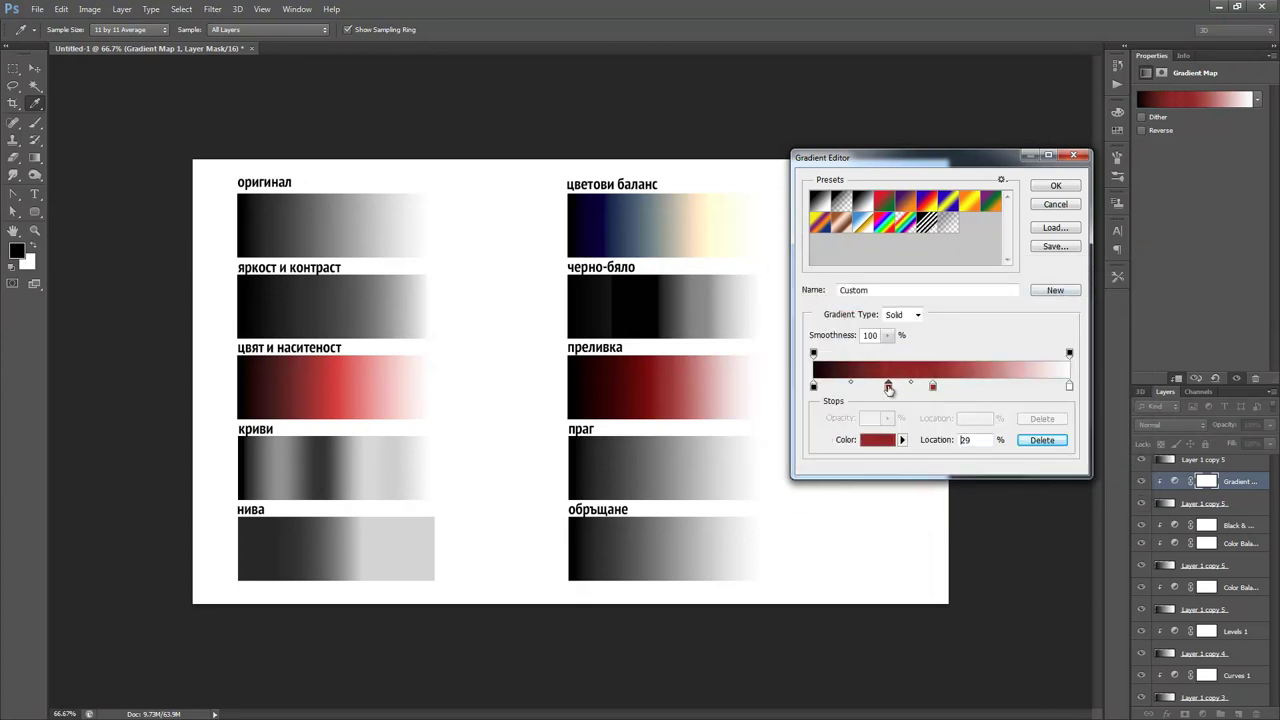
double_click(889, 388)
click(926, 380)
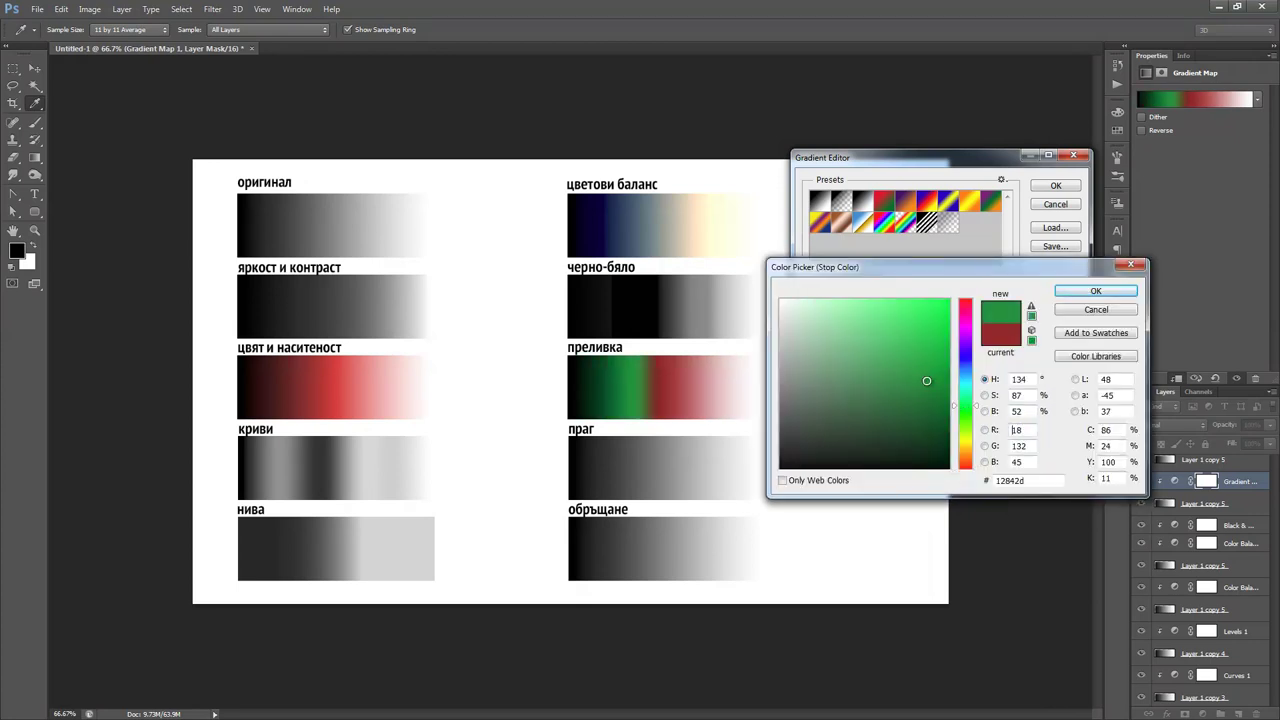
click(1095, 291)
Add a white stop at 76%, recolour the gradient's end stop to dark red #2c0909, and accept the gradient.
click(1008, 386)
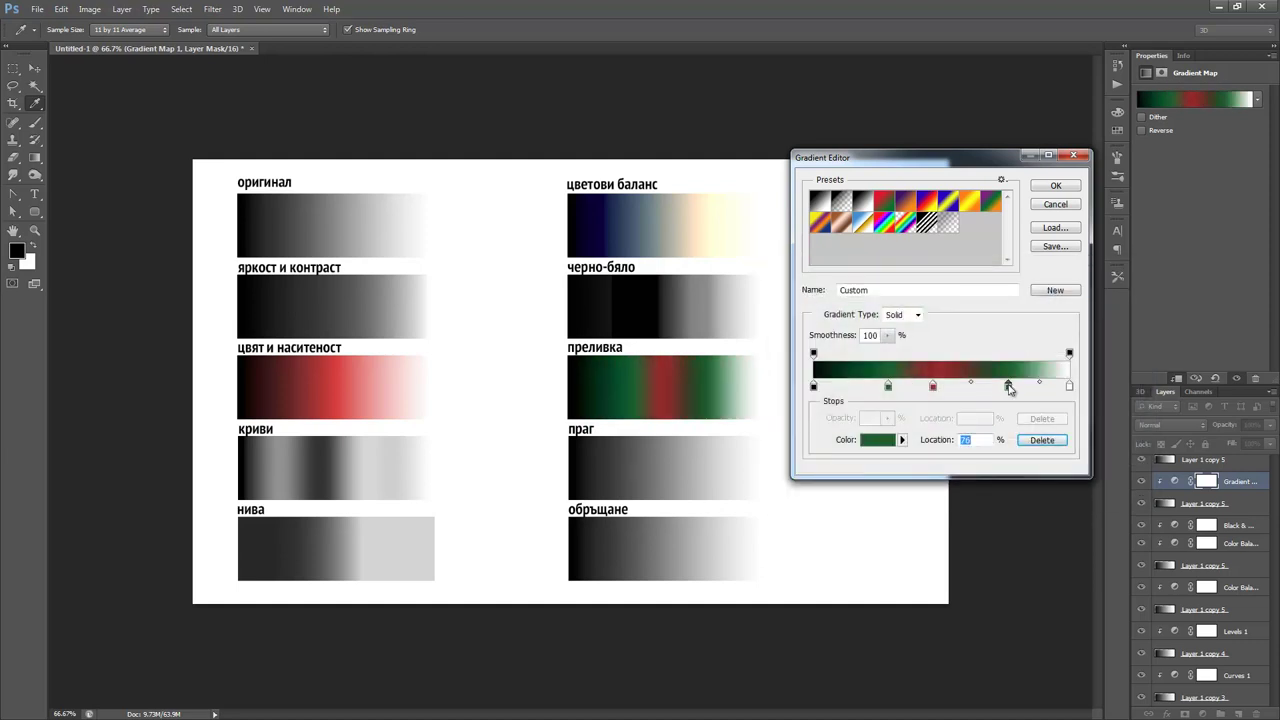
double_click(1008, 386)
click(783, 301)
click(1094, 292)
double_click(1008, 386)
click(912, 439)
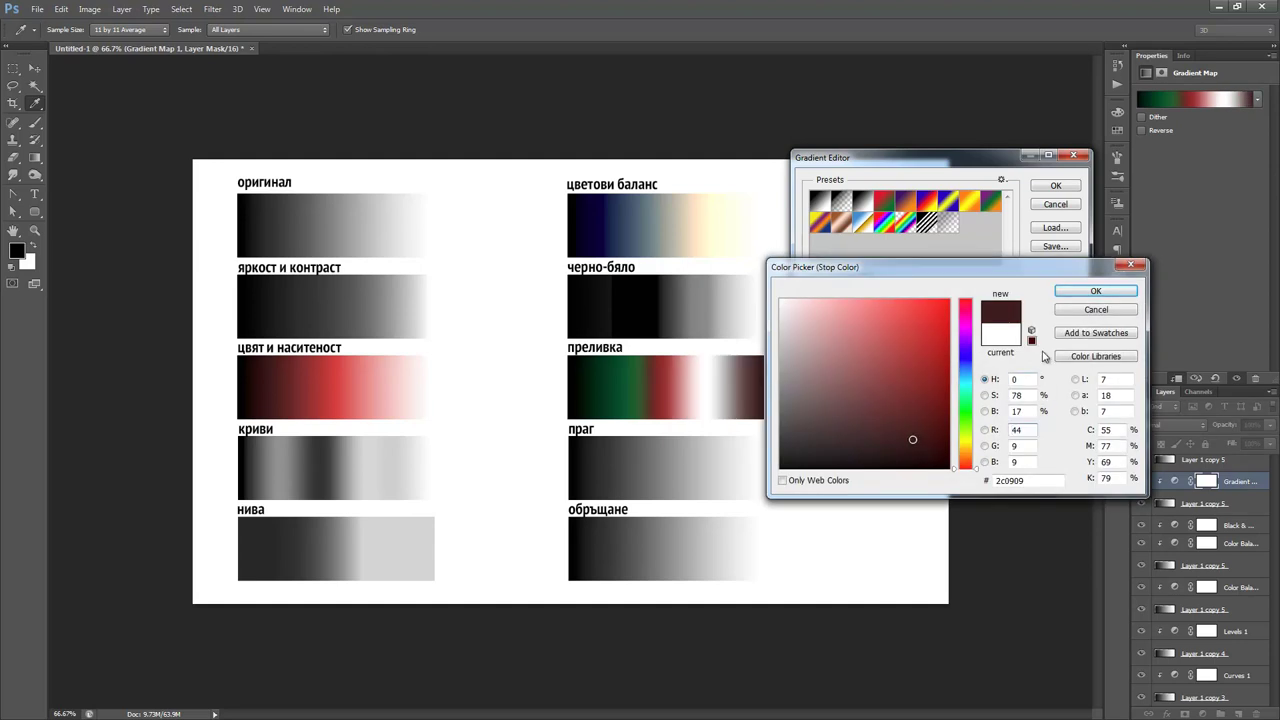
click(1095, 291)
click(1055, 185)
Add a Threshold adjustment layer clipped to the "праг" gradient strip, with its threshold level at 115.
key(v)
right_click(649, 461)
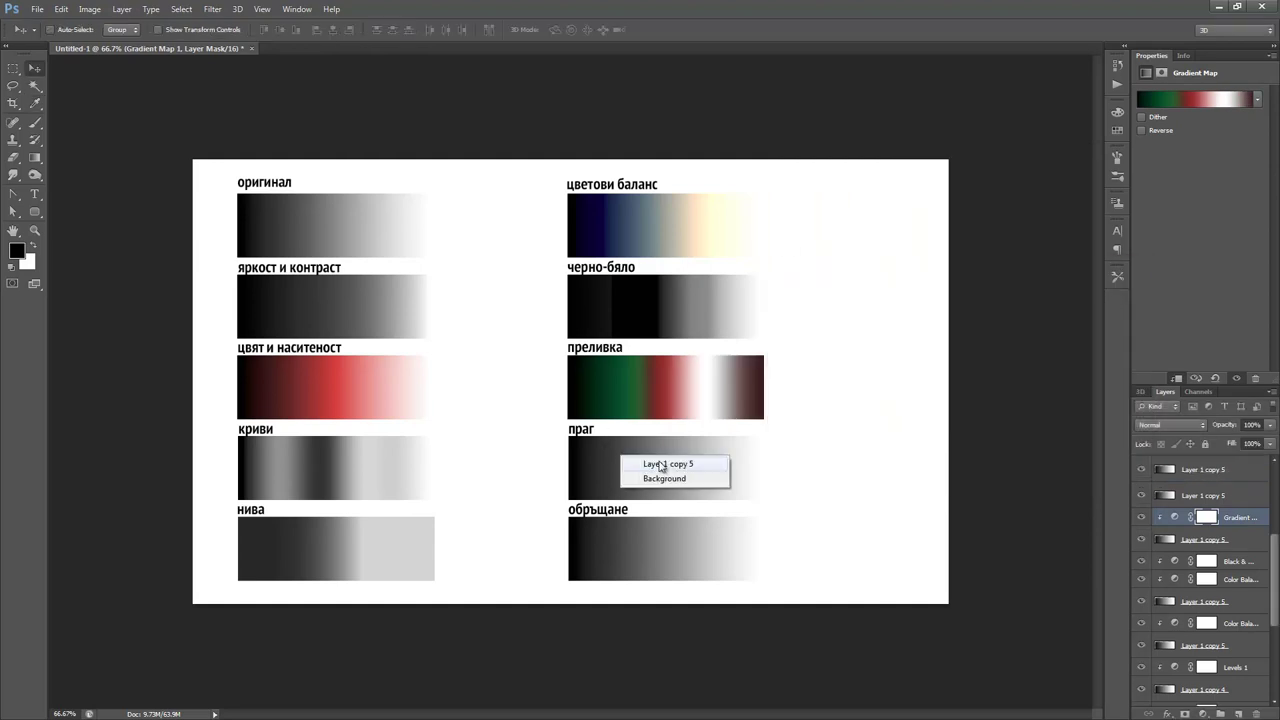
click(652, 463)
click(122, 9)
mouse_move(205, 126)
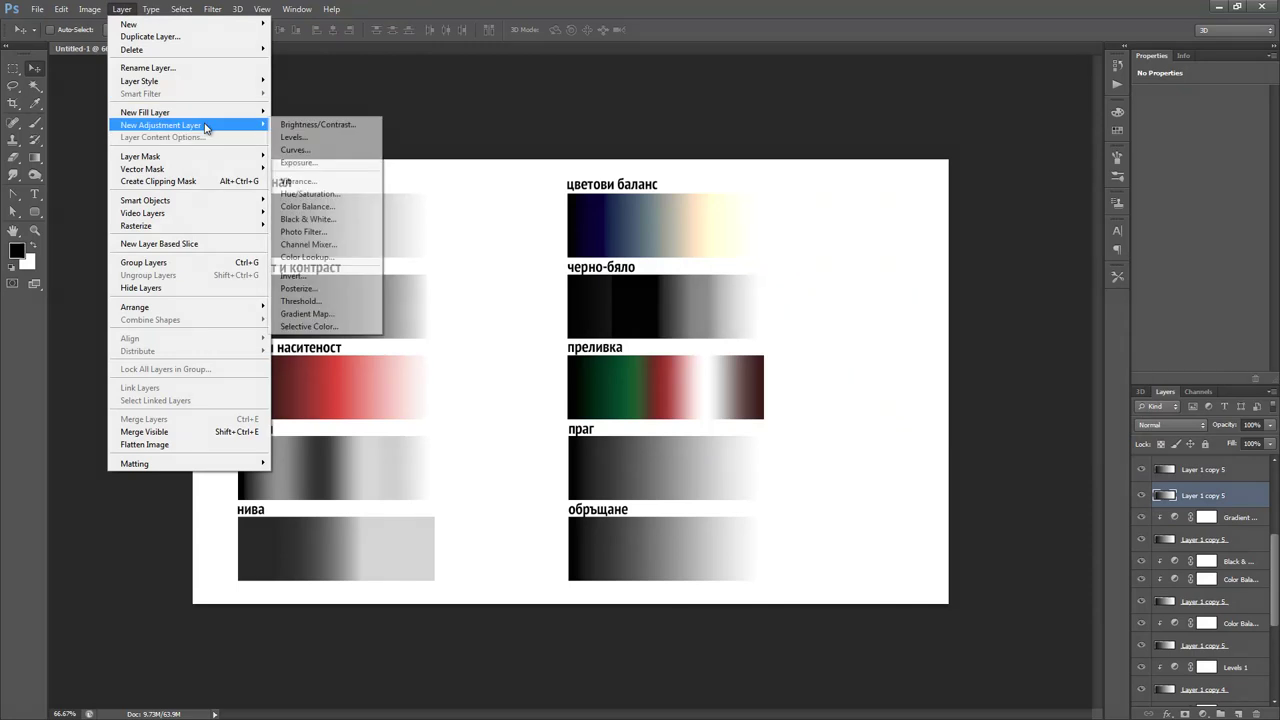
click(322, 305)
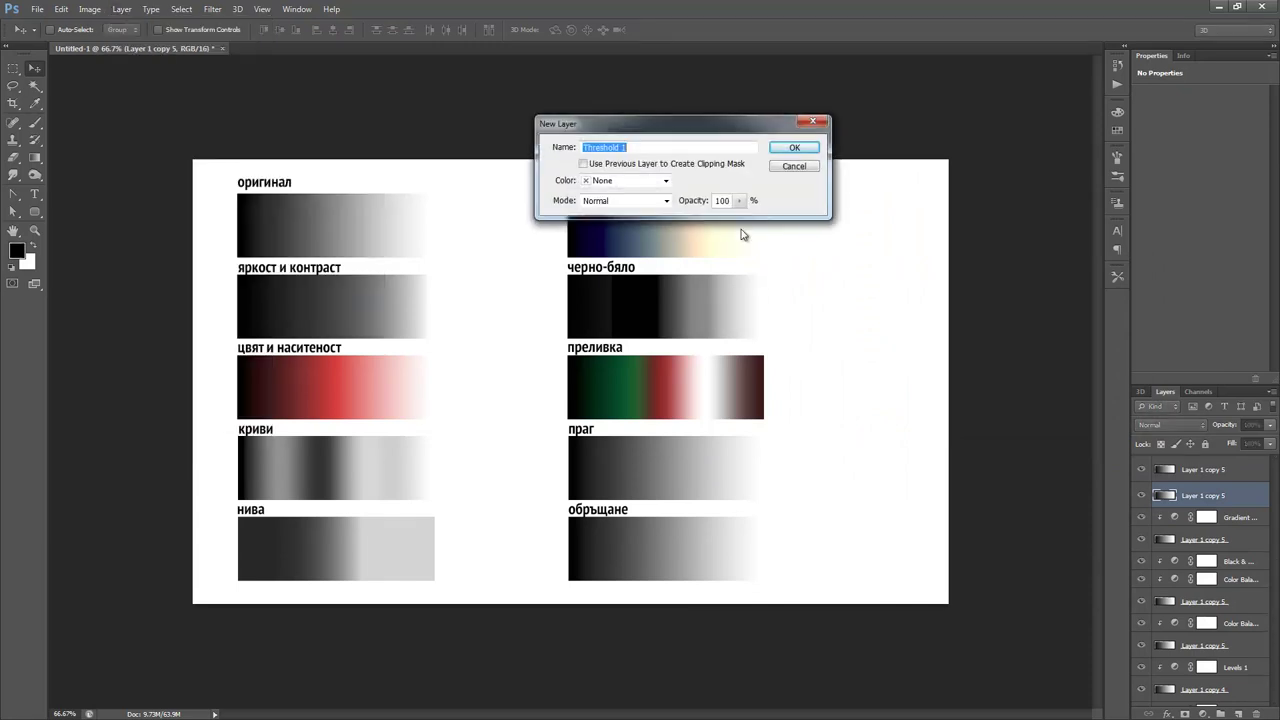
click(668, 164)
click(808, 150)
drag(1200, 168, 1203, 172)
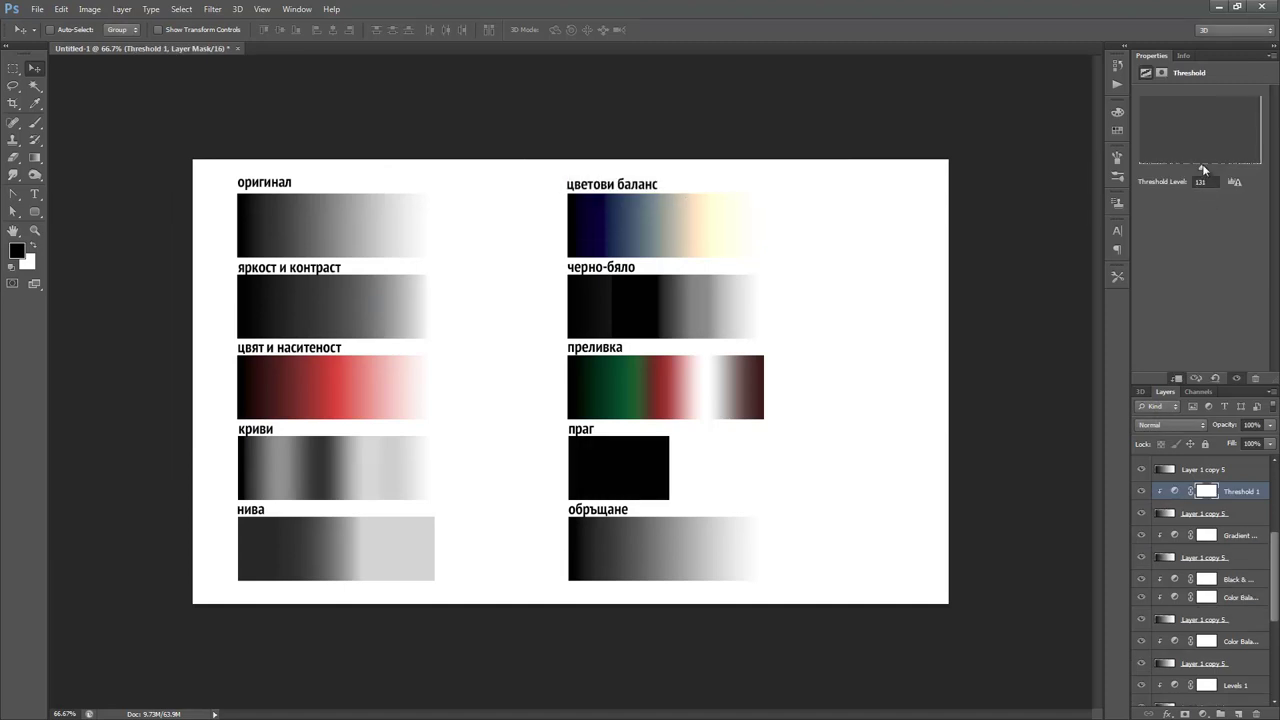
mouse_move(1203, 174)
mouse_down()
mouse_move(1154, 168)
mouse_move(1239, 173)
mouse_move(1161, 171)
mouse_move(1222, 172)
mouse_move(1195, 172)
mouse_up()
Add an unclipped Invert adjustment layer above the "обръщане" gradient strip.
right_click(592, 565)
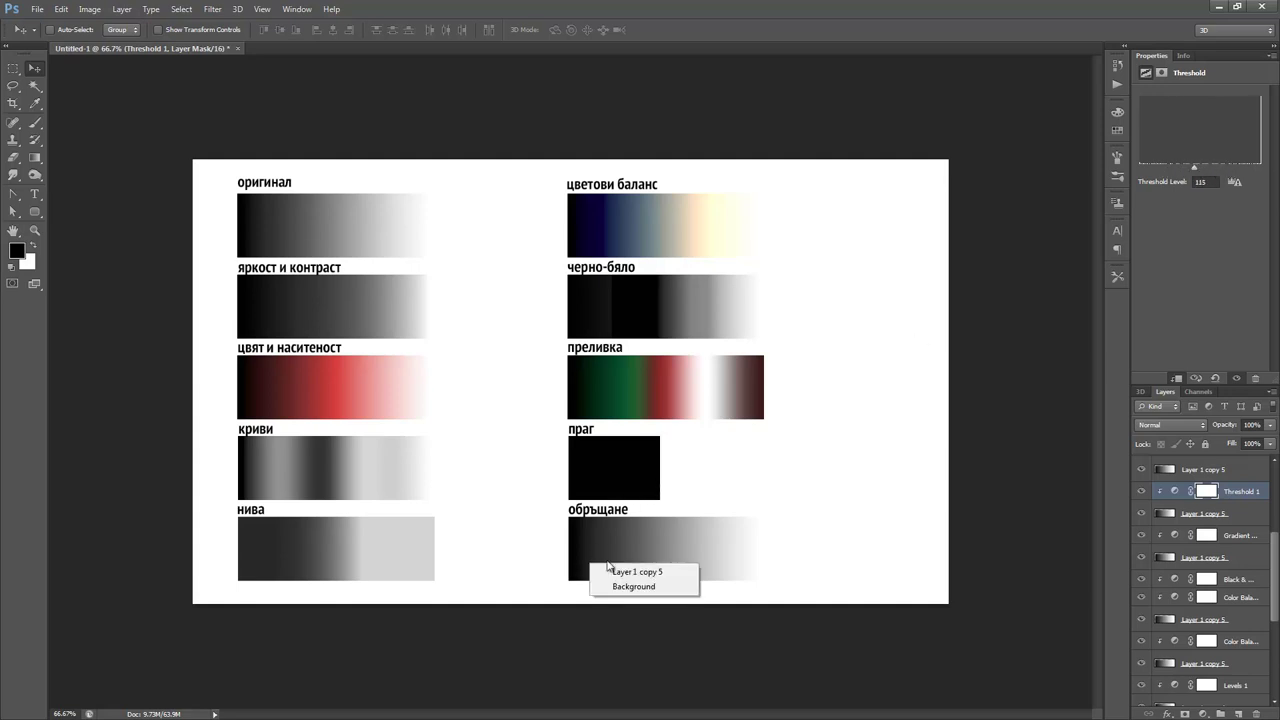
click(620, 572)
click(122, 9)
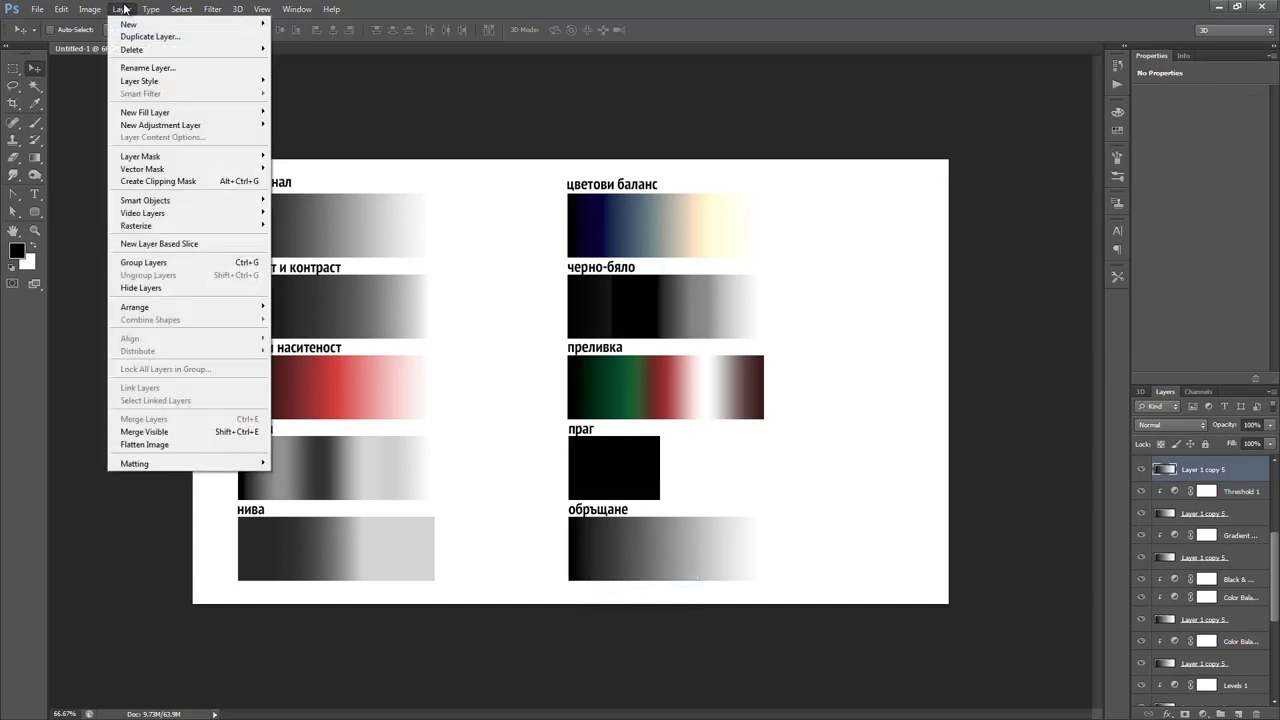
mouse_move(190, 127)
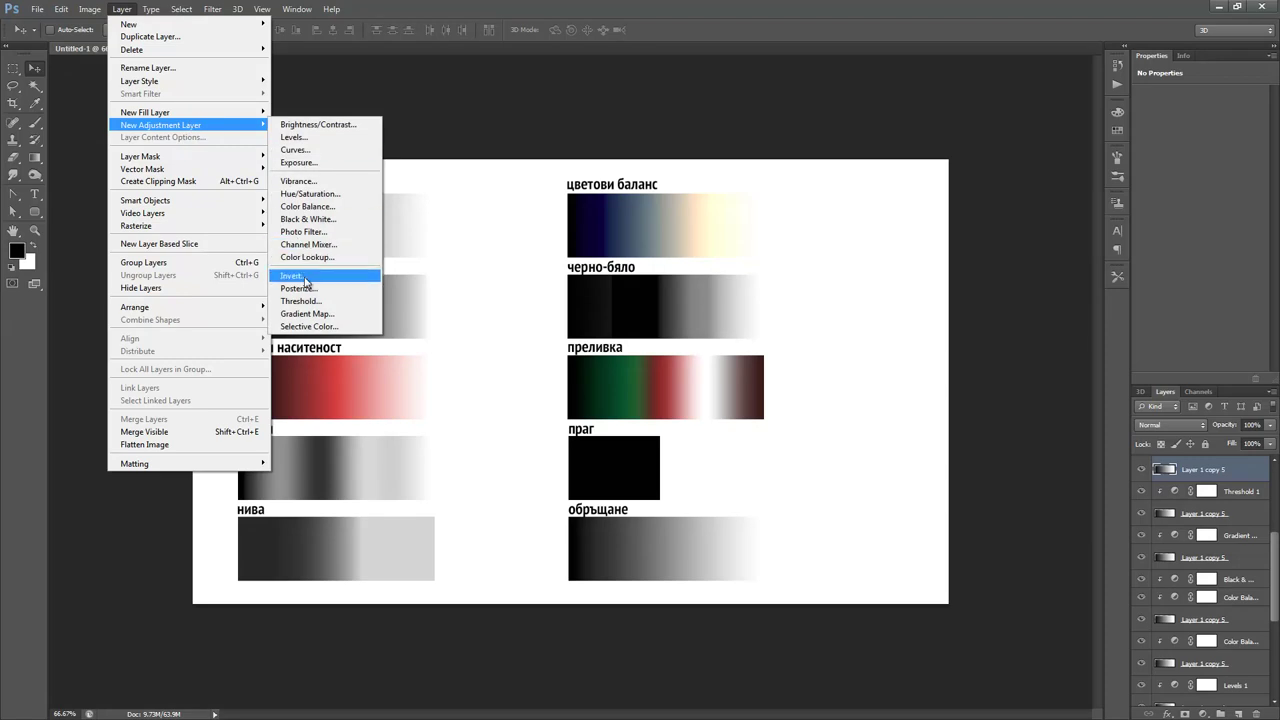
click(306, 283)
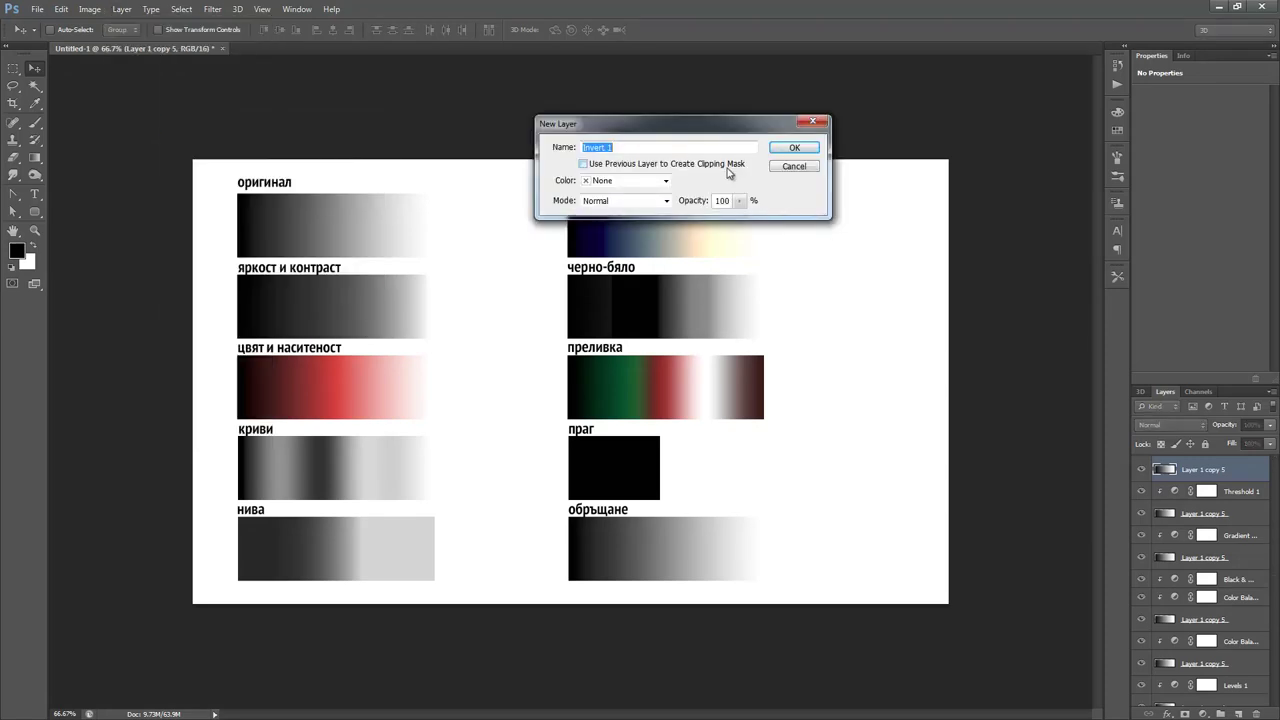
click(740, 165)
click(656, 165)
drag(692, 137, 700, 137)
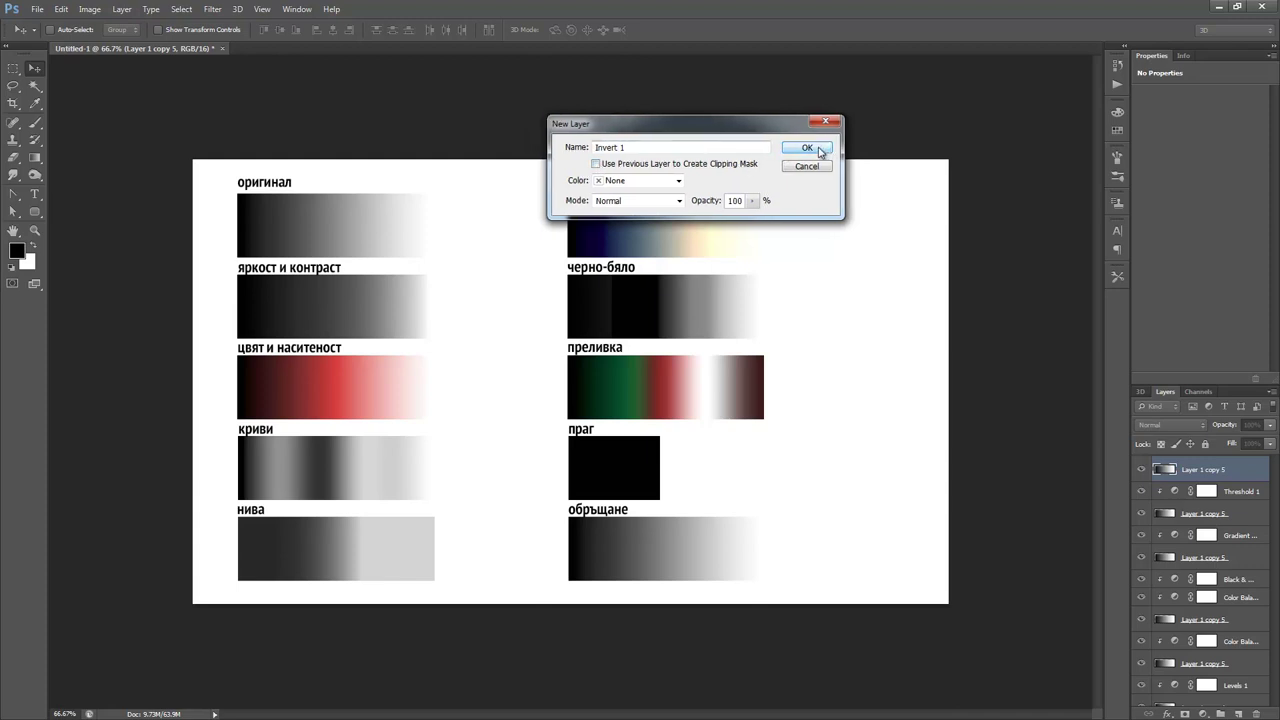
click(801, 147)
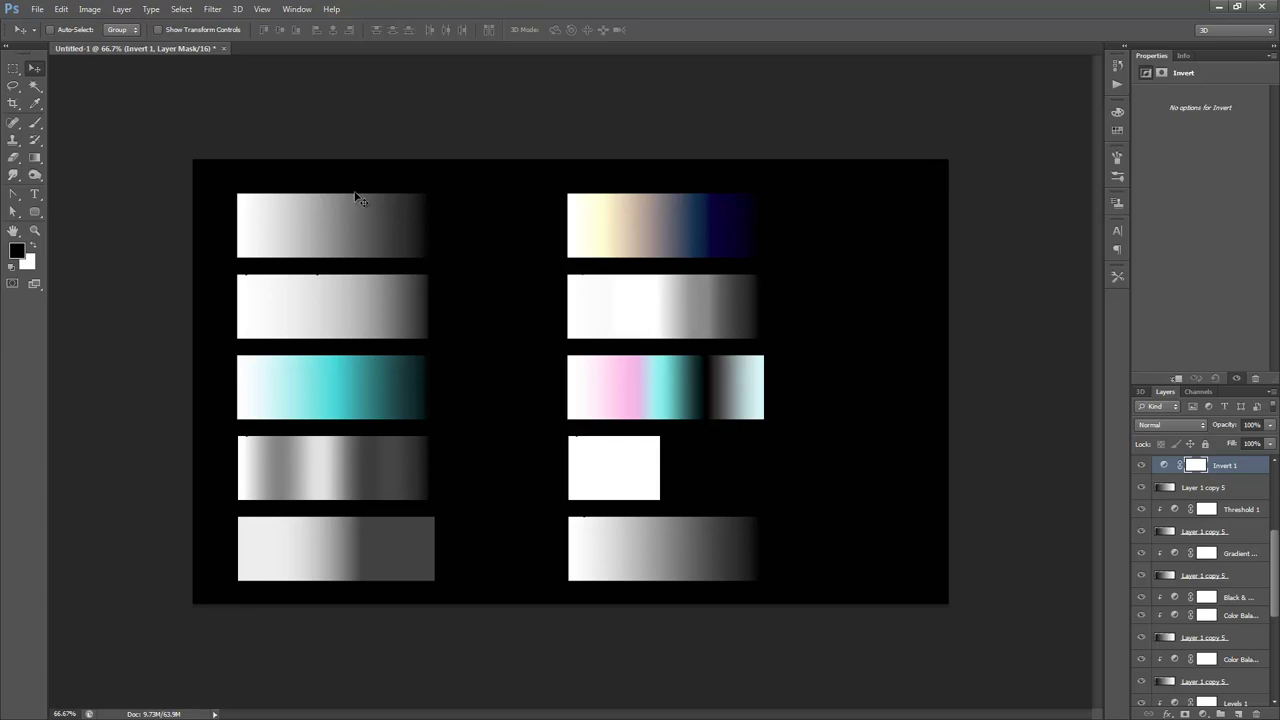
Turn the Invert adjustment layer into a clipping mask on the "обръщане" gradient strip.
click(1216, 487)
click(1220, 472)
click(1238, 598)
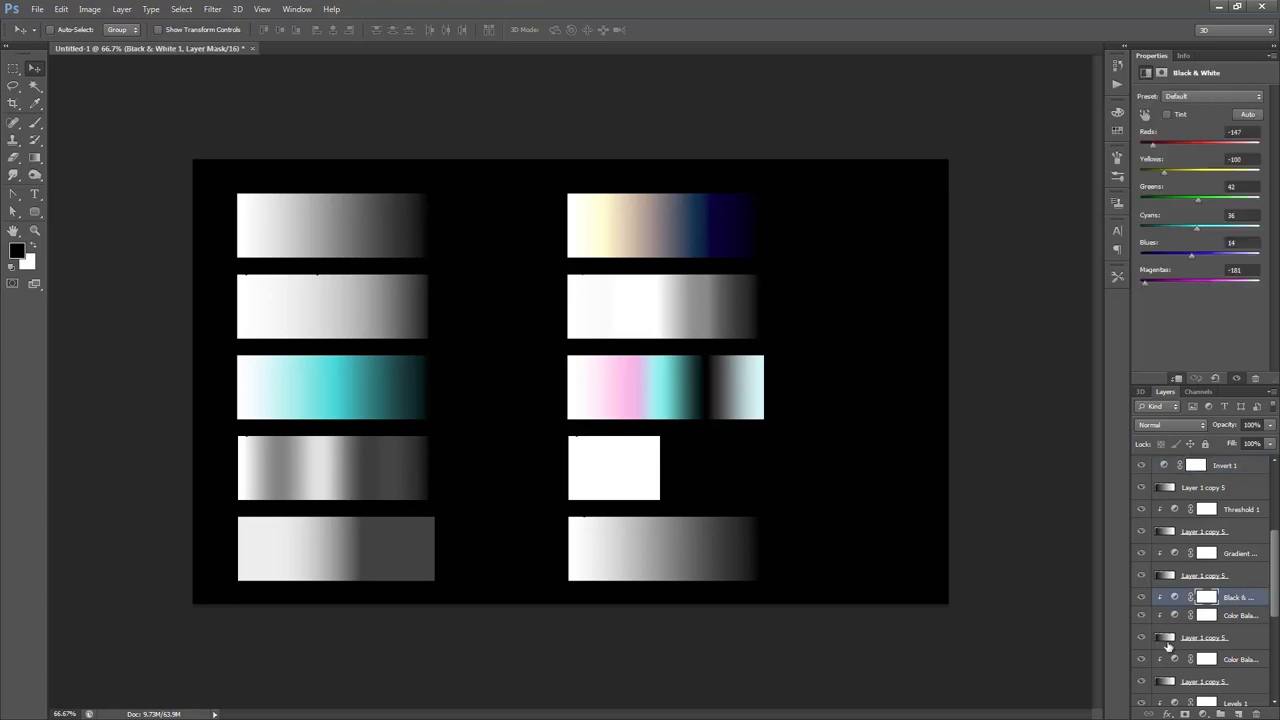
drag(1272, 563, 1276, 543)
click(1238, 524)
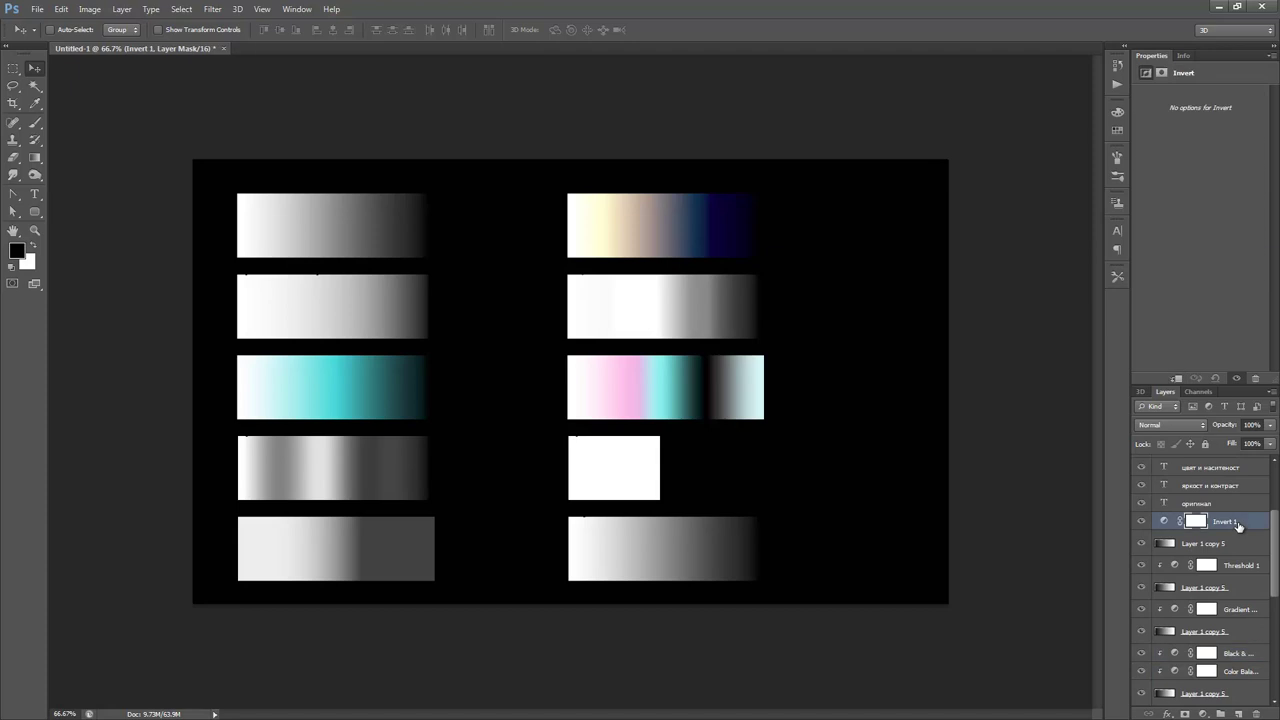
right_click(1238, 524)
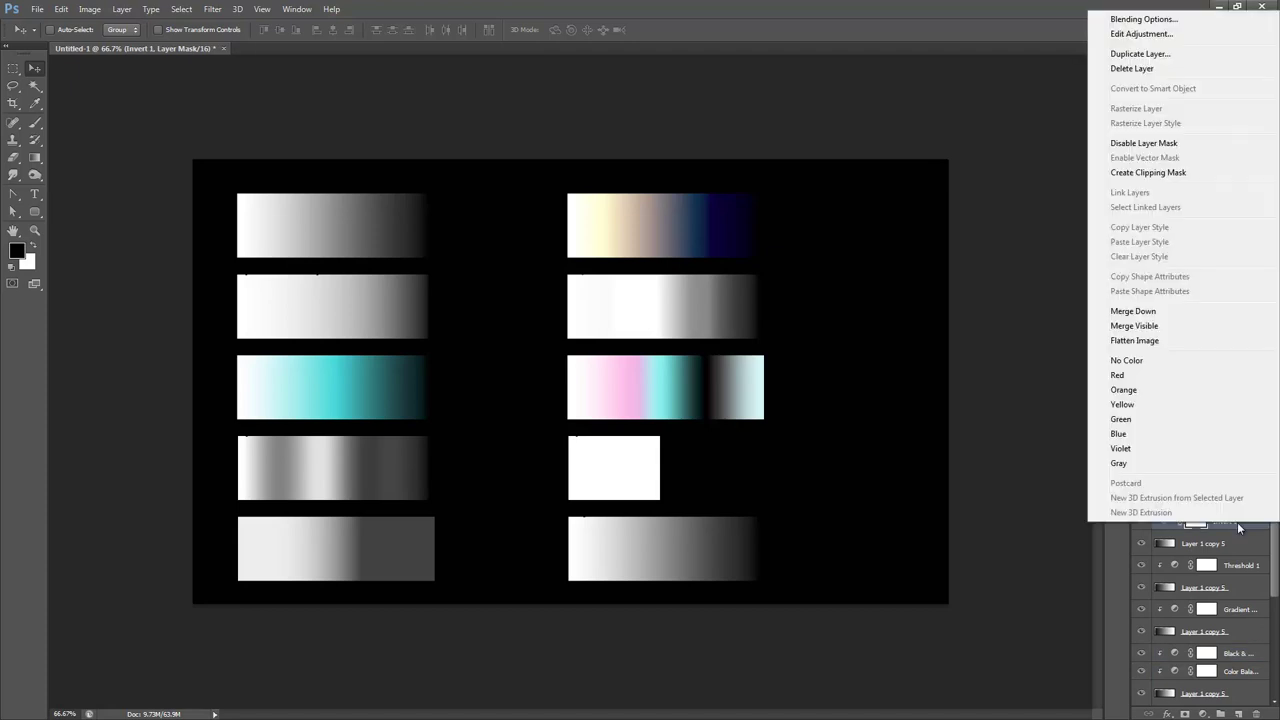
click(1184, 173)
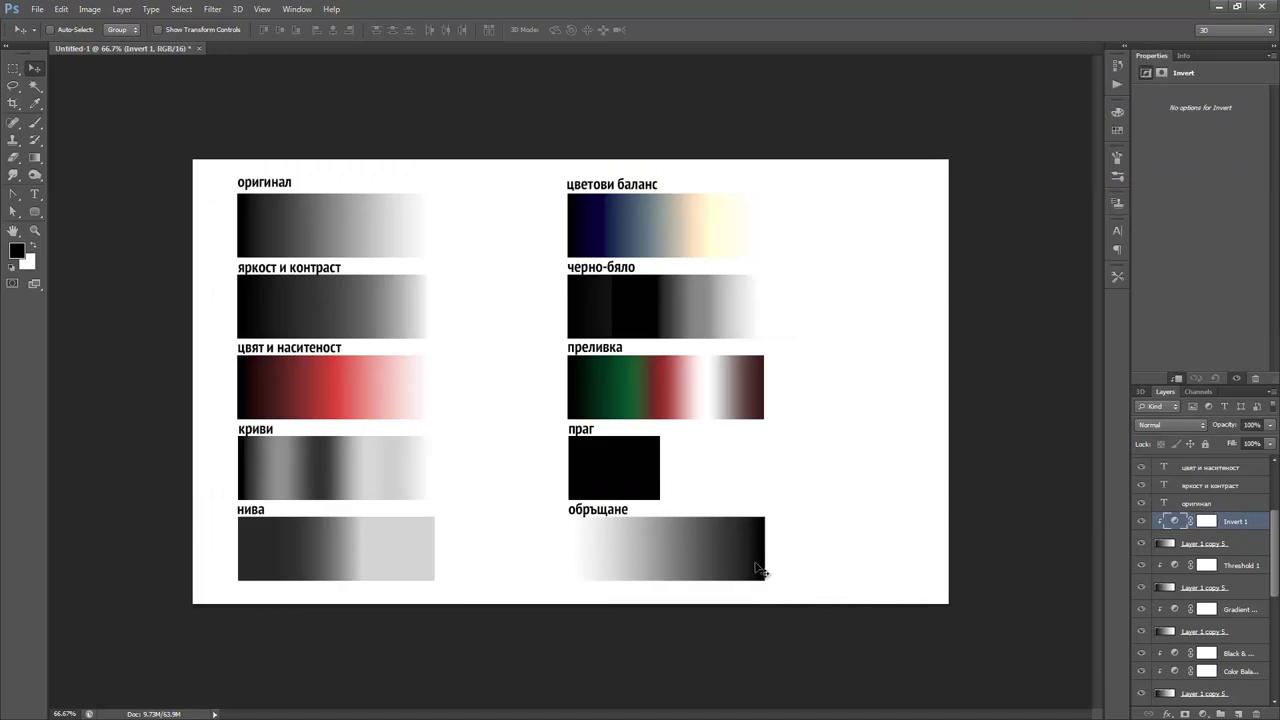
Toggle the Invert layer's visibility to compare the "обръщане" strip with and without the adjustment.
click(1142, 521)
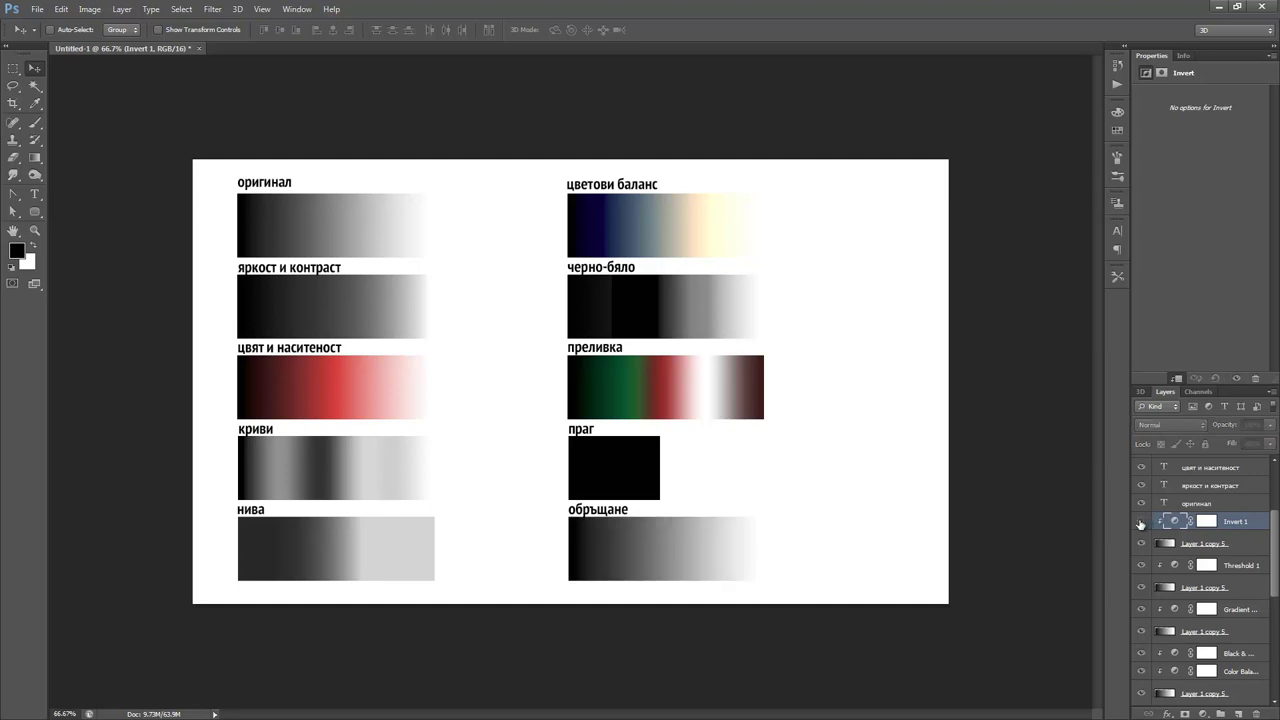
click(1142, 521)
click(1143, 521)
click(1143, 521)
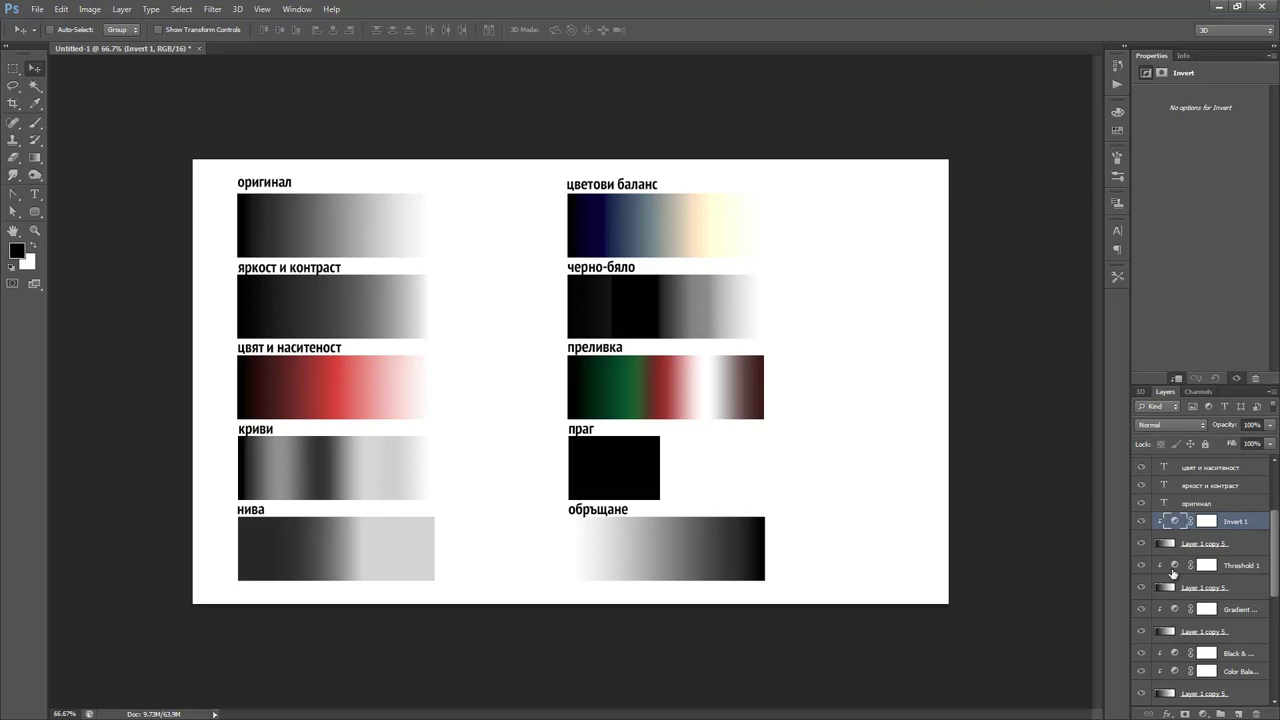
In the portrait document, add a Black & White adjustment layer with reds 50, yellows 125, greens 36, cyans 56 and blues 31.
click(17, 69)
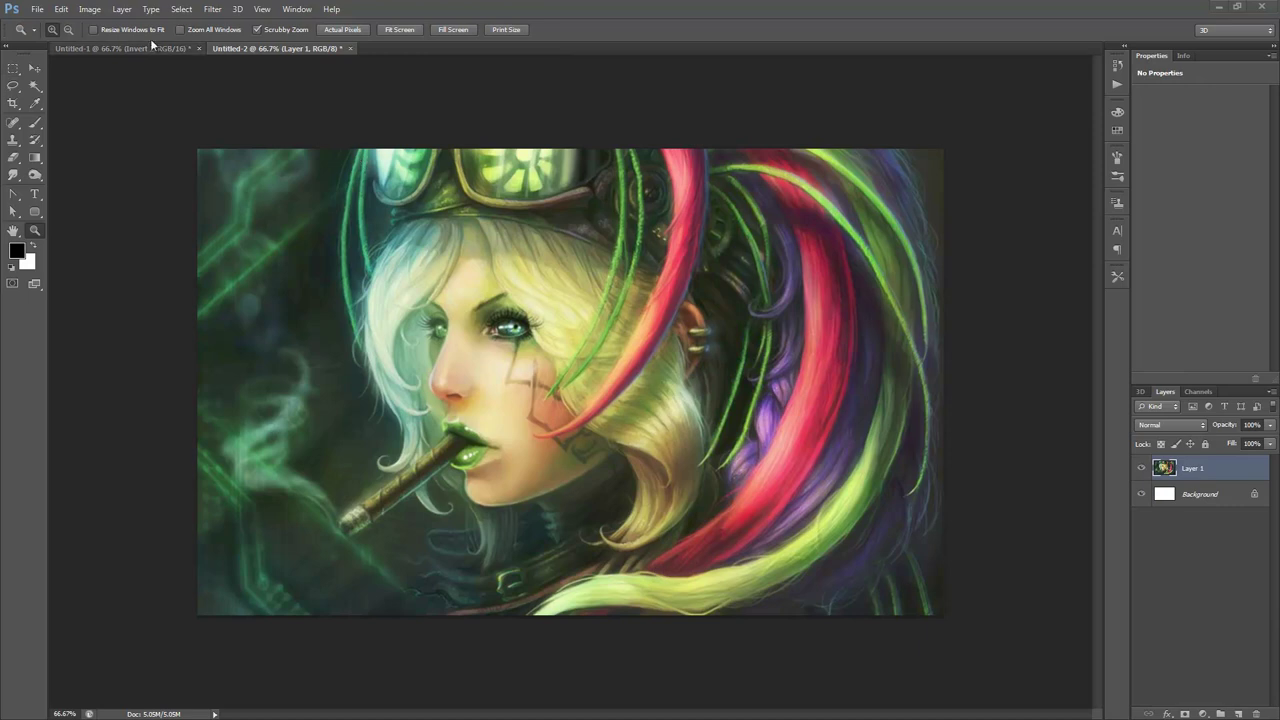
click(122, 9)
mouse_move(210, 127)
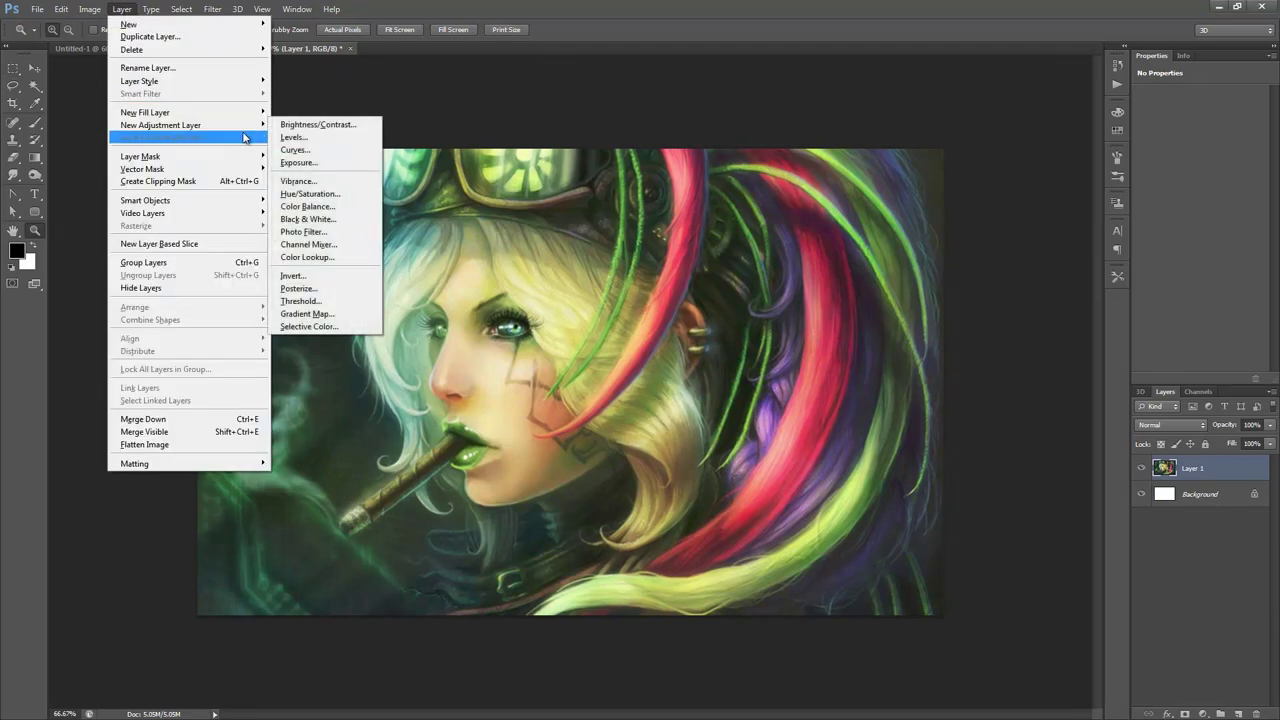
click(307, 219)
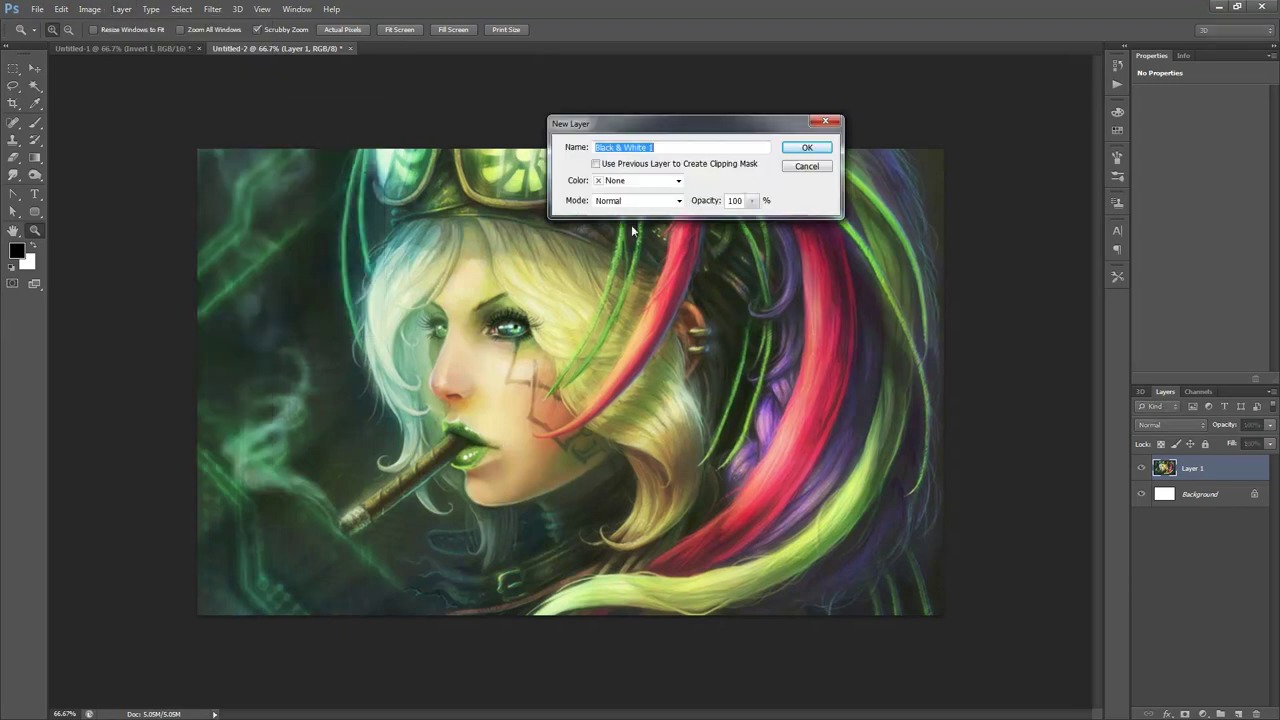
click(800, 149)
drag(1198, 201, 1200, 145)
drag(1203, 229, 1195, 257)
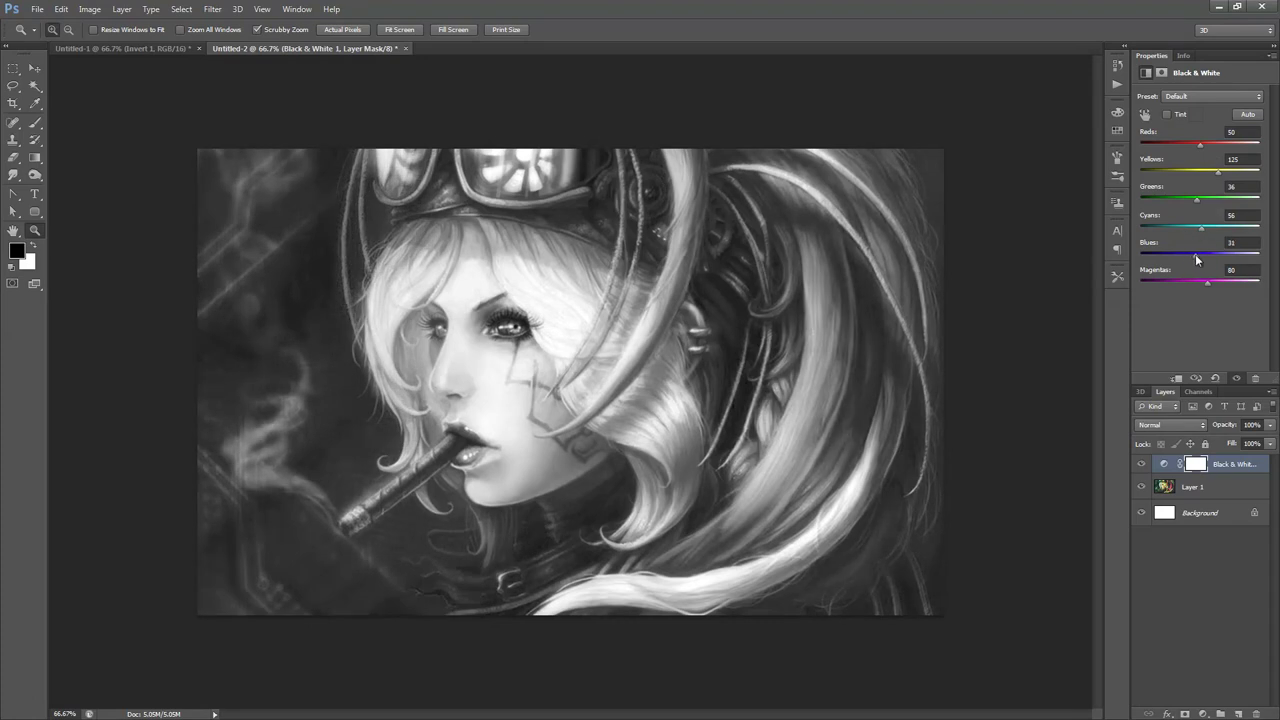
Add a Curves adjustment layer above the Black & White layer and darken with a curve point at input 38, output 62.
click(121, 9)
mouse_move(165, 125)
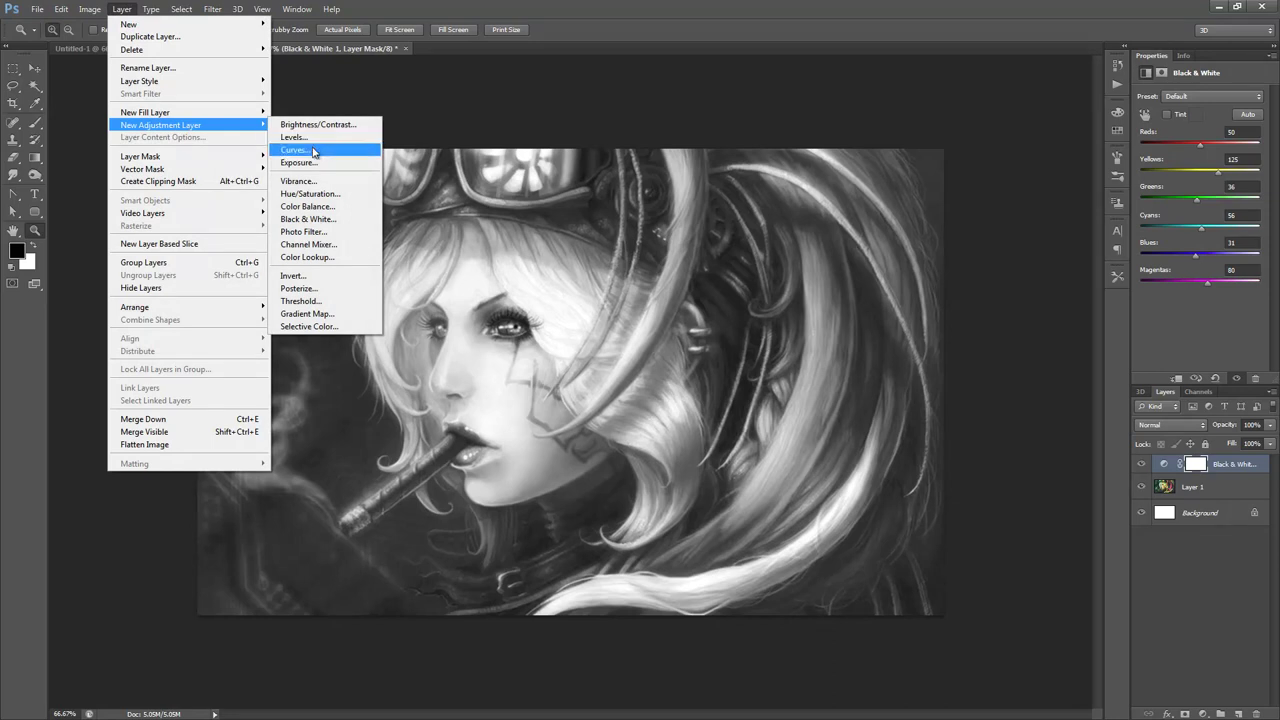
click(313, 150)
click(818, 151)
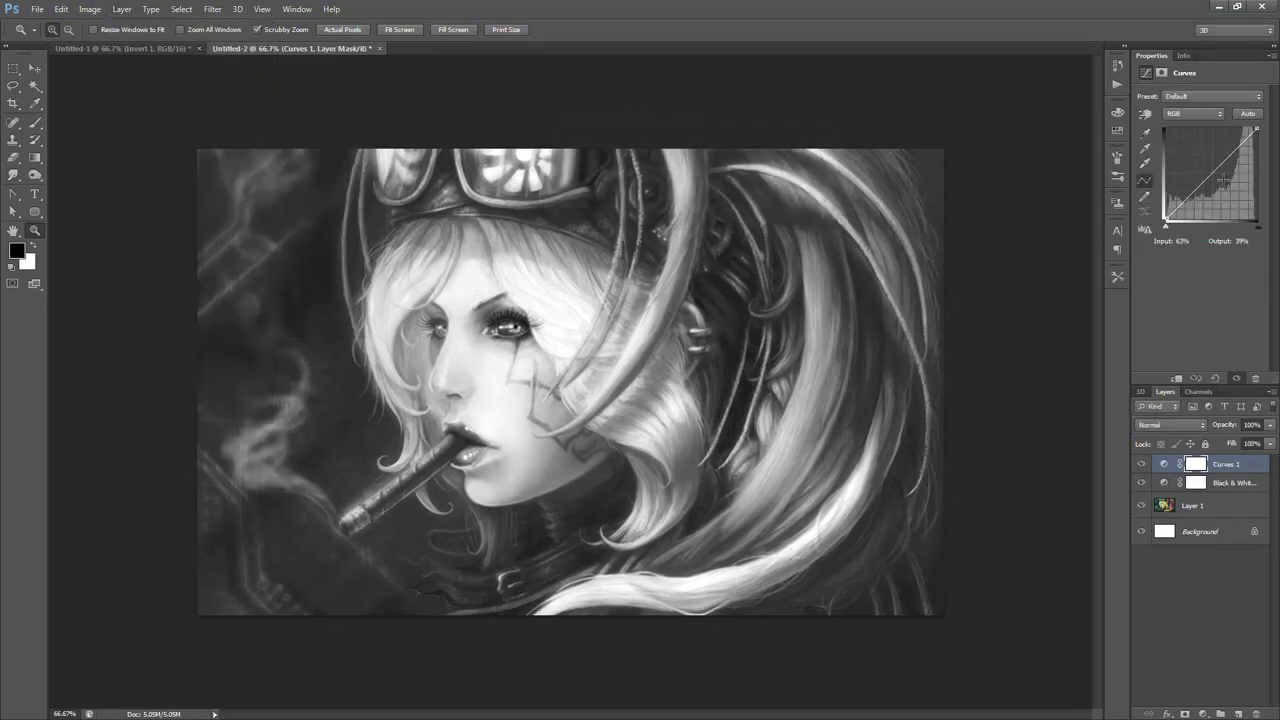
mouse_move(1209, 175)
mouse_down()
mouse_move(1212, 192)
mouse_move(1201, 162)
mouse_up()
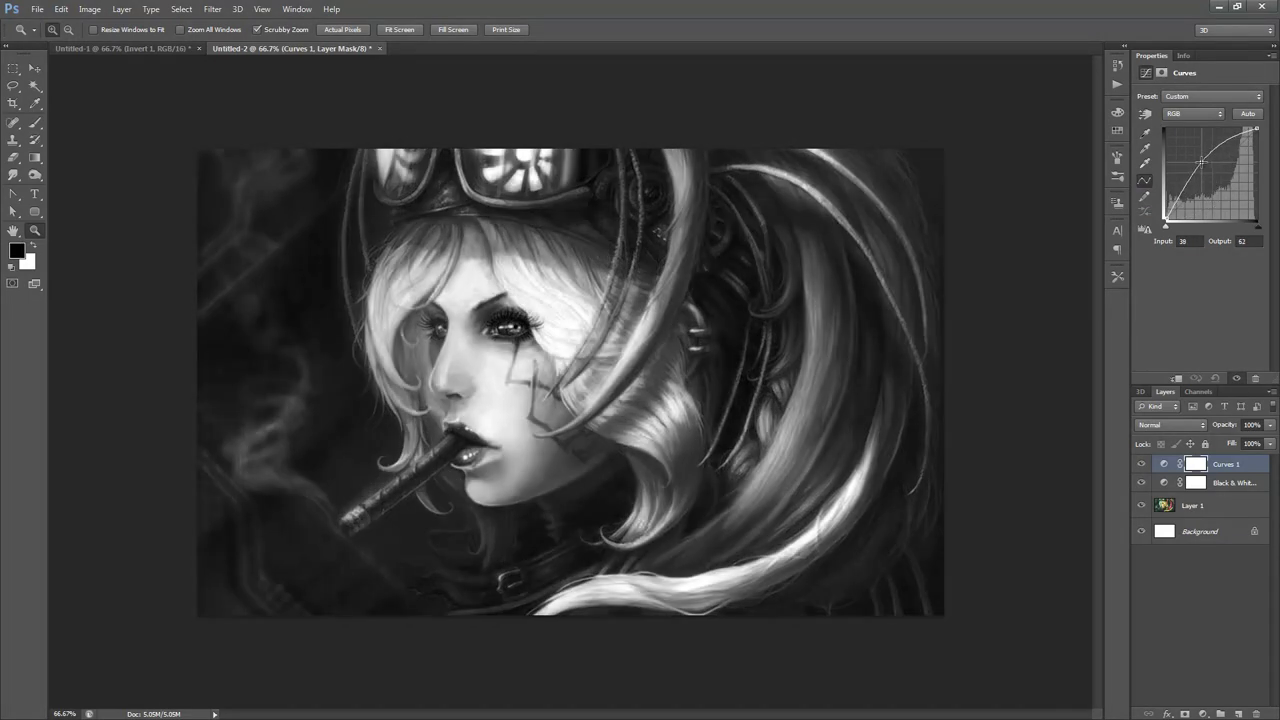
Hide the Curves layer and add a Levels adjustment layer above it with the midtone level set to 0.58.
click(1141, 465)
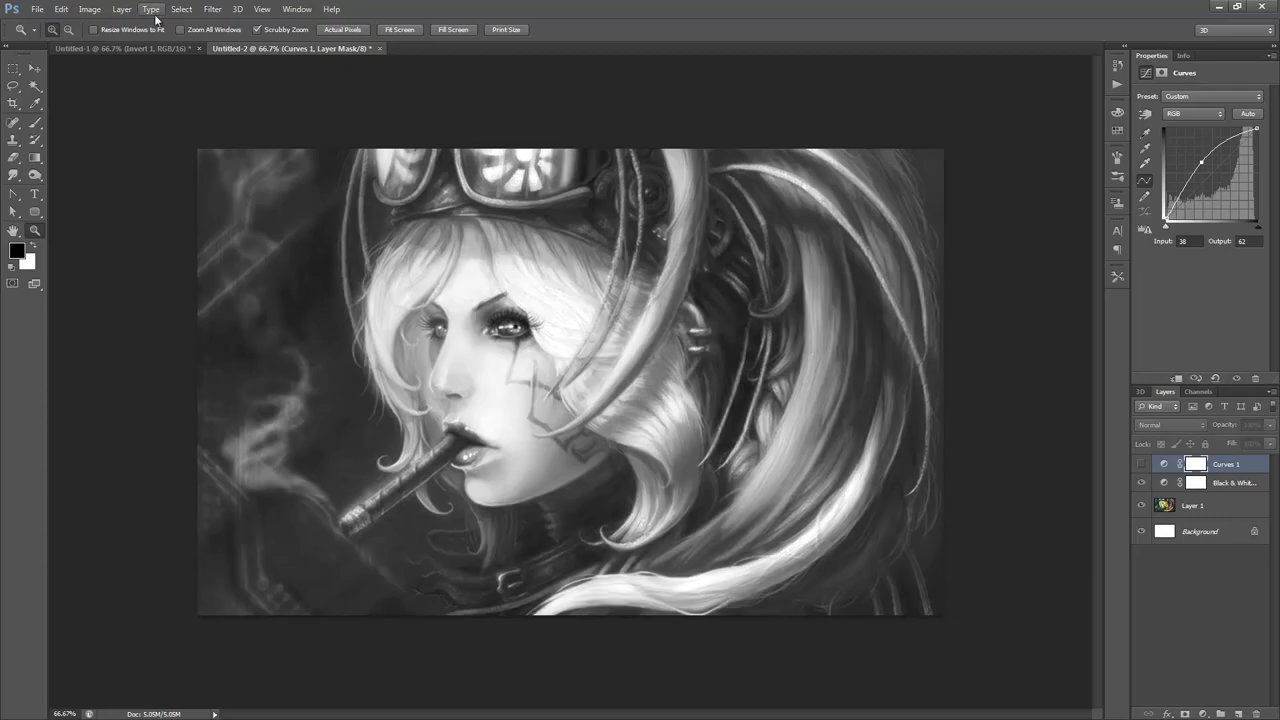
click(121, 9)
mouse_move(165, 128)
click(310, 137)
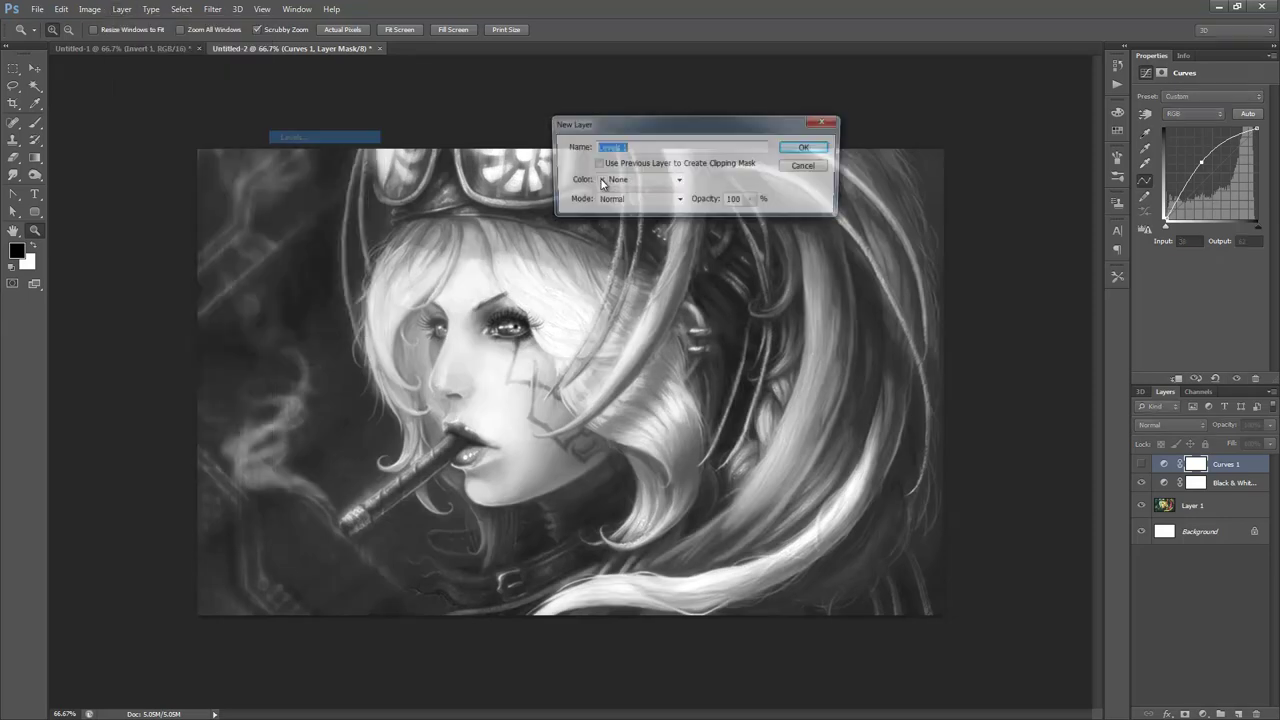
key(Return)
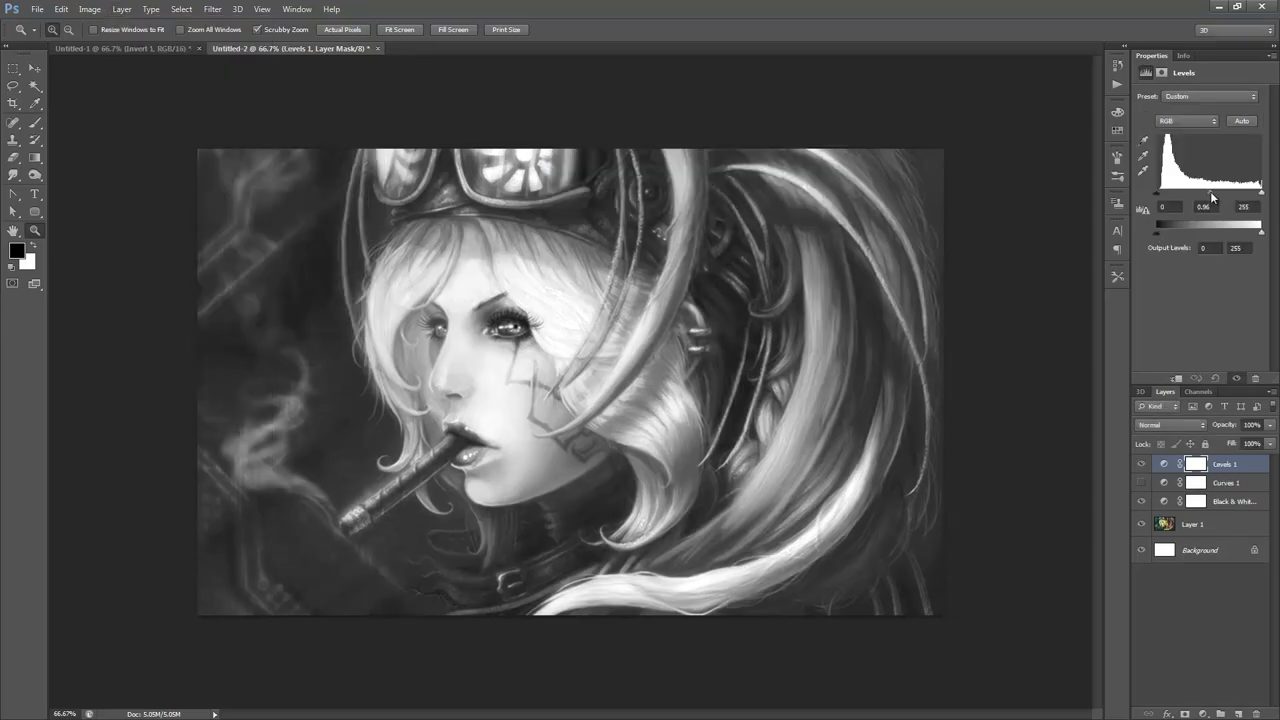
drag(1209, 192, 1224, 193)
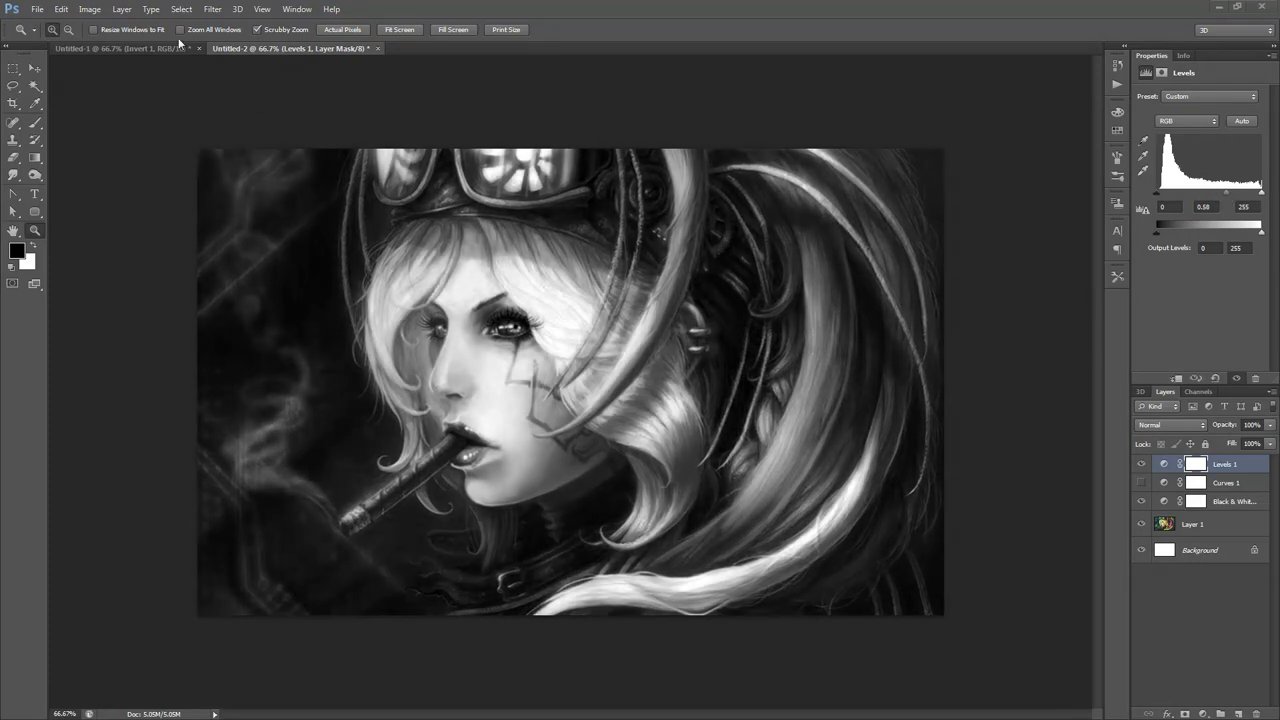
Add a Gradient Map adjustment layer above the Levels layer.
click(122, 9)
mouse_move(171, 125)
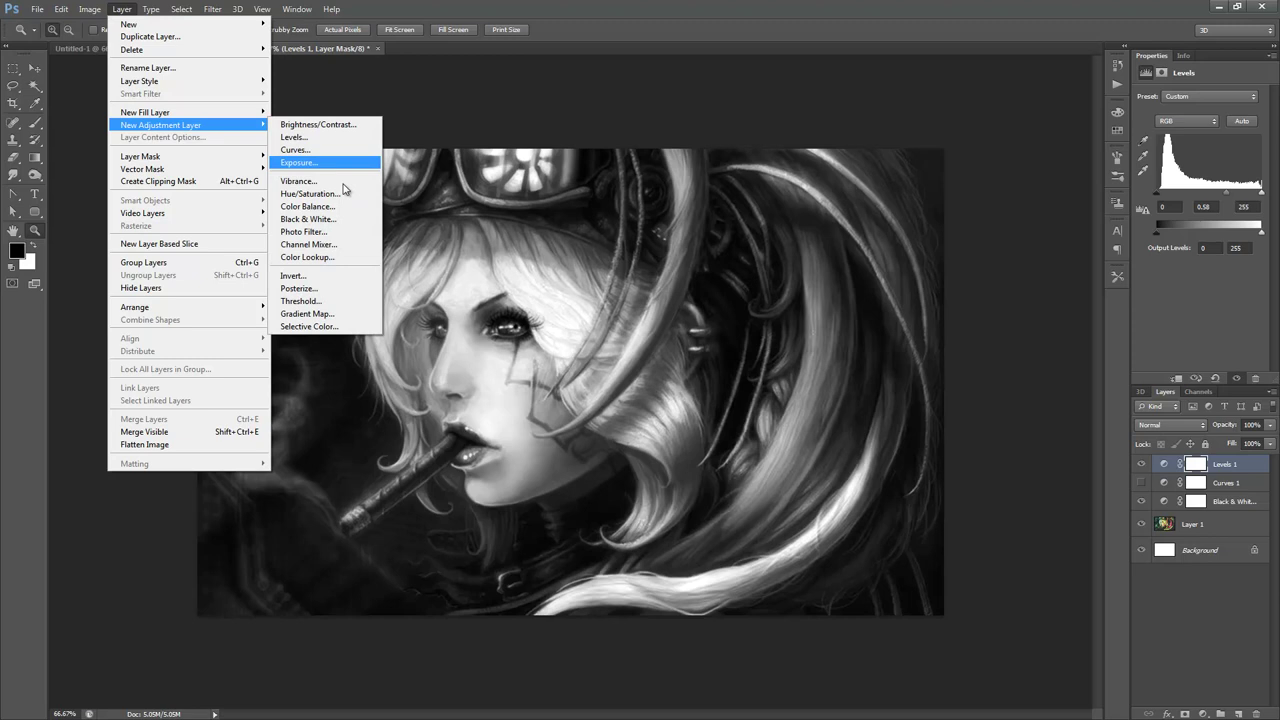
click(318, 313)
click(807, 147)
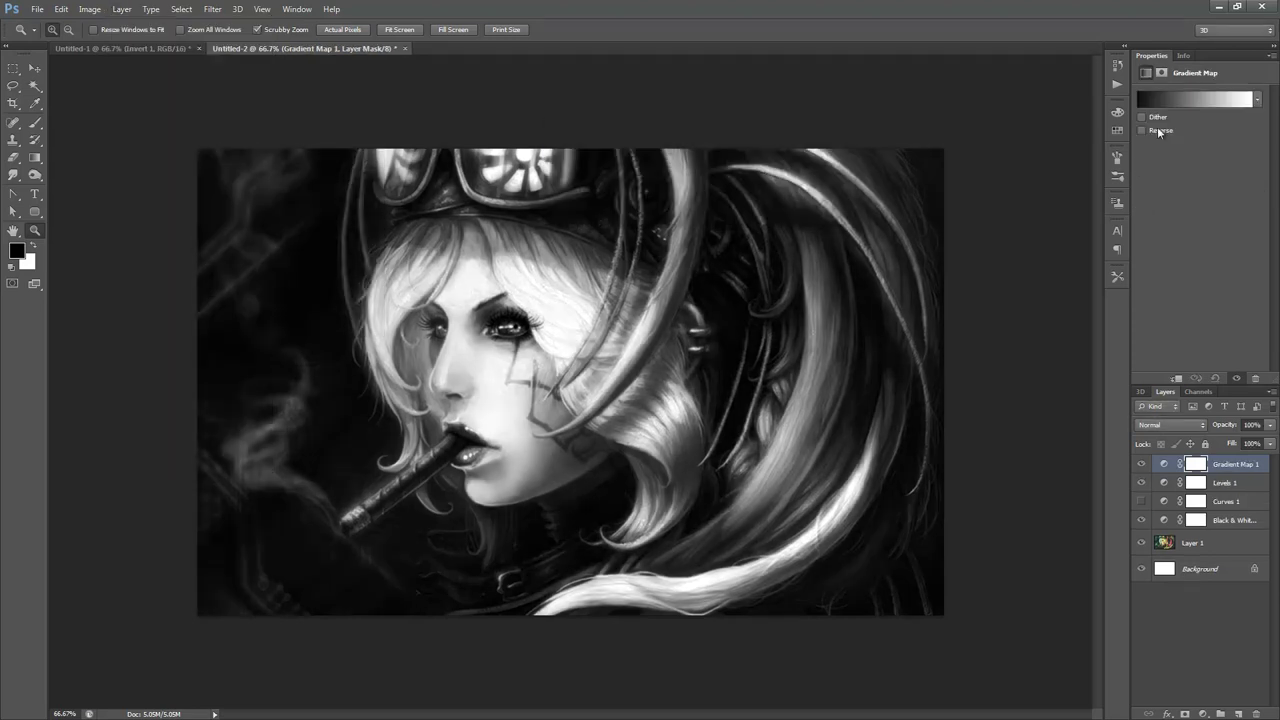
Add a dark blue-grey stop, colour 363a4c, at 17% of the gradient map's black-to-white gradient.
click(1184, 98)
click(857, 387)
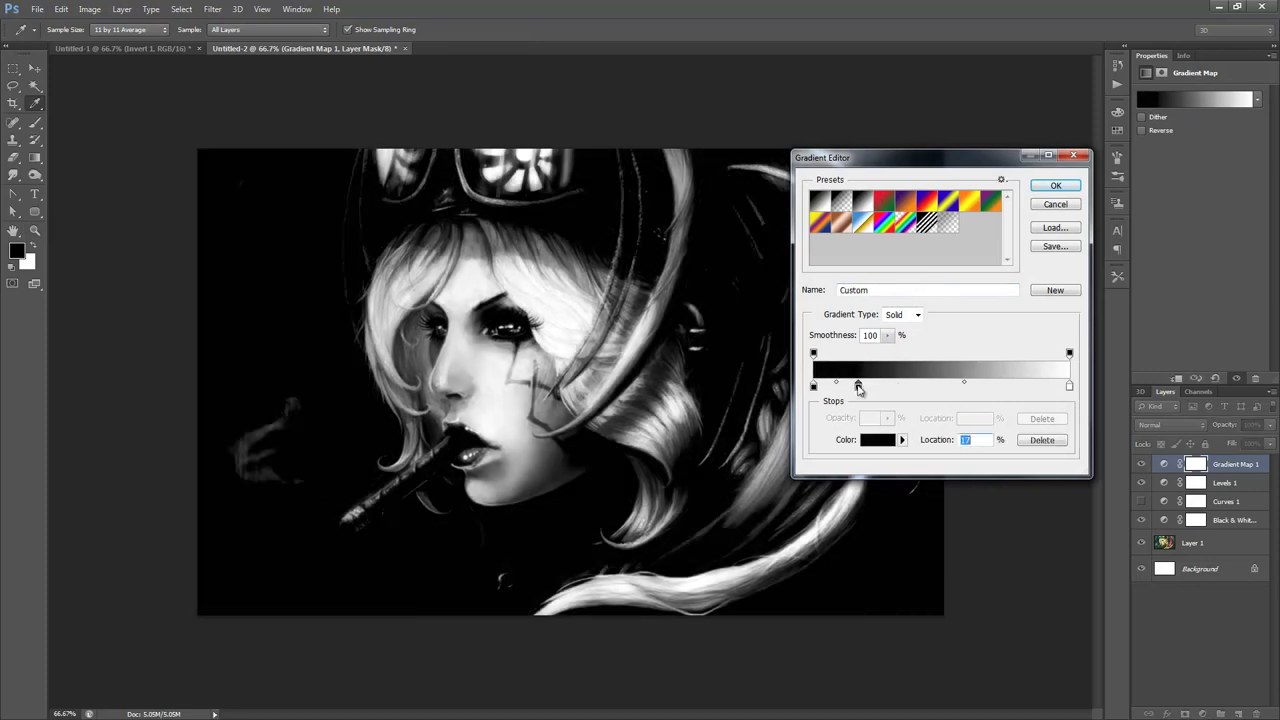
double_click(857, 387)
mouse_move(872, 396)
mouse_down()
mouse_move(834, 438)
mouse_move(851, 443)
mouse_move(897, 394)
mouse_move(812, 400)
mouse_move(828, 418)
mouse_up()
click(968, 360)
click(829, 413)
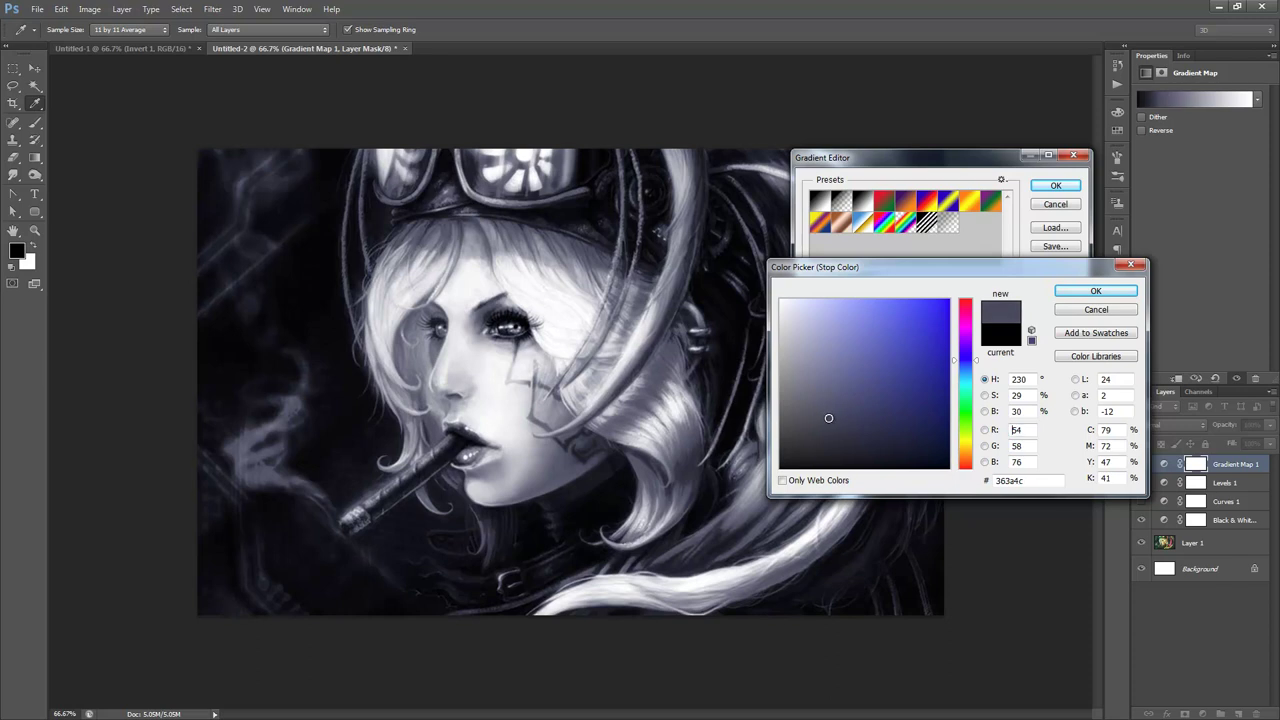
click(1097, 289)
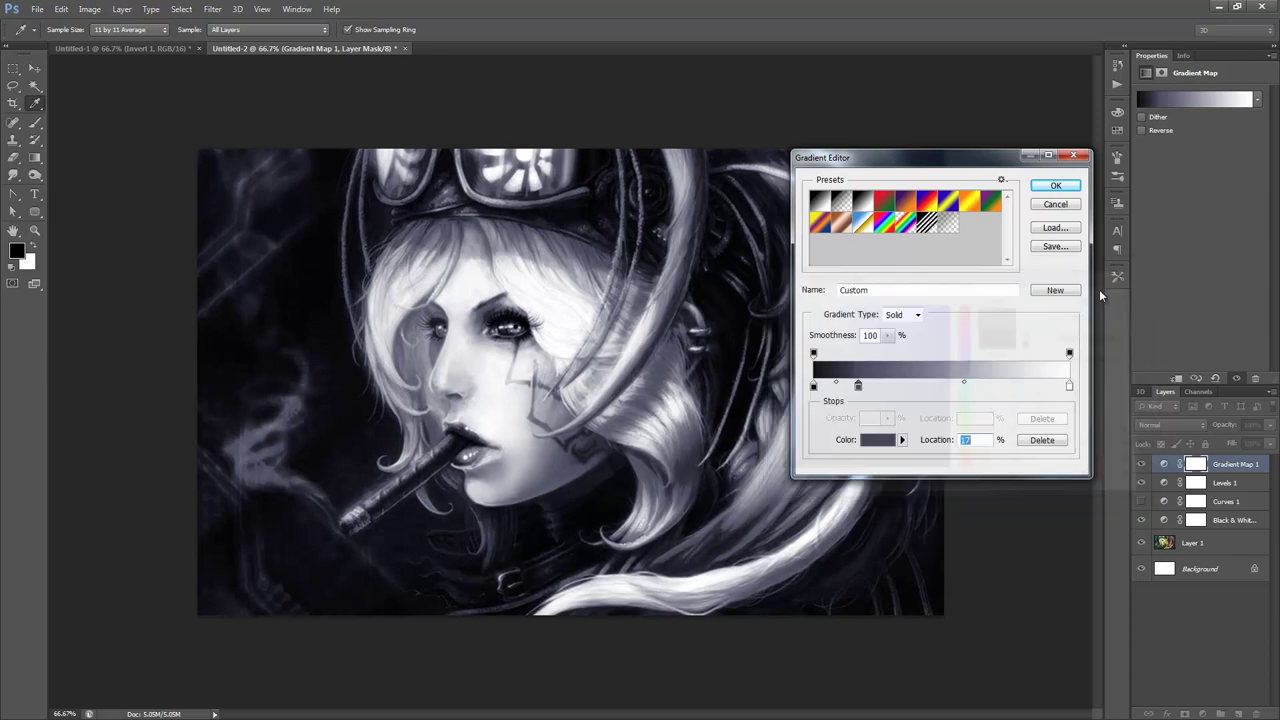
Add a second gradient stop at about 45% with the blue-grey colour 9095ae.
drag(951, 160, 955, 155)
click(931, 388)
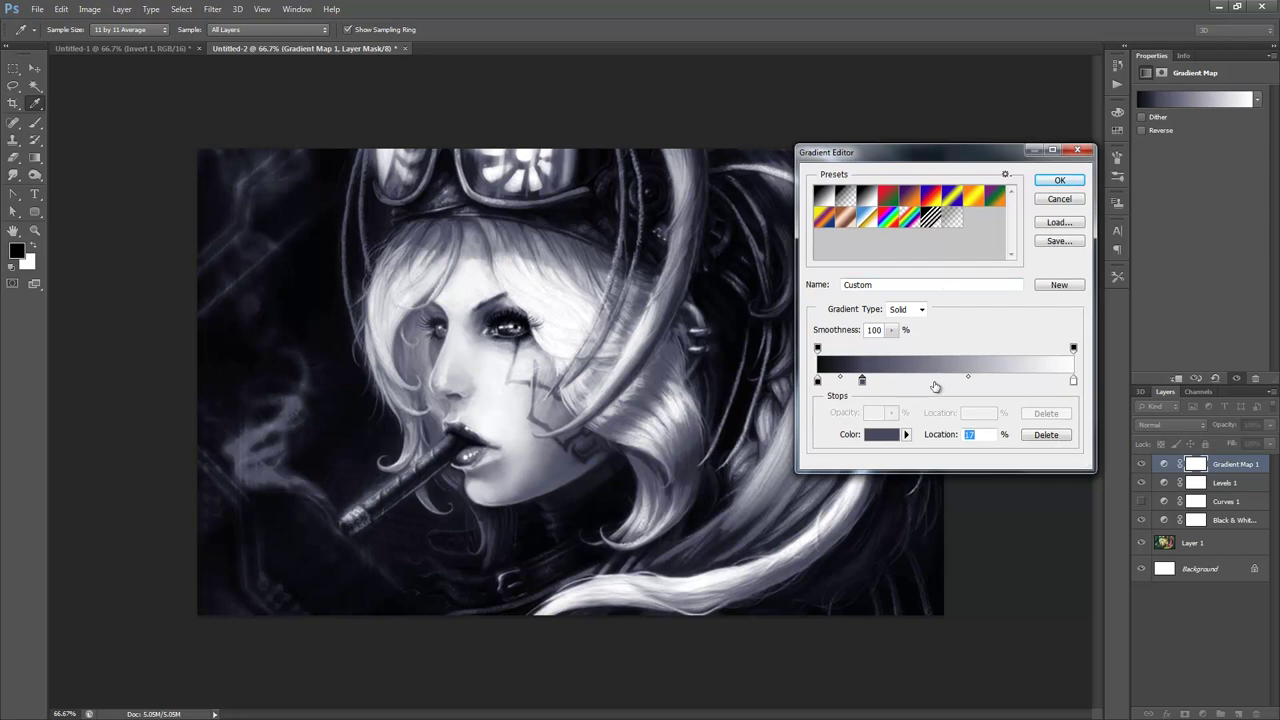
double_click(934, 382)
click(809, 353)
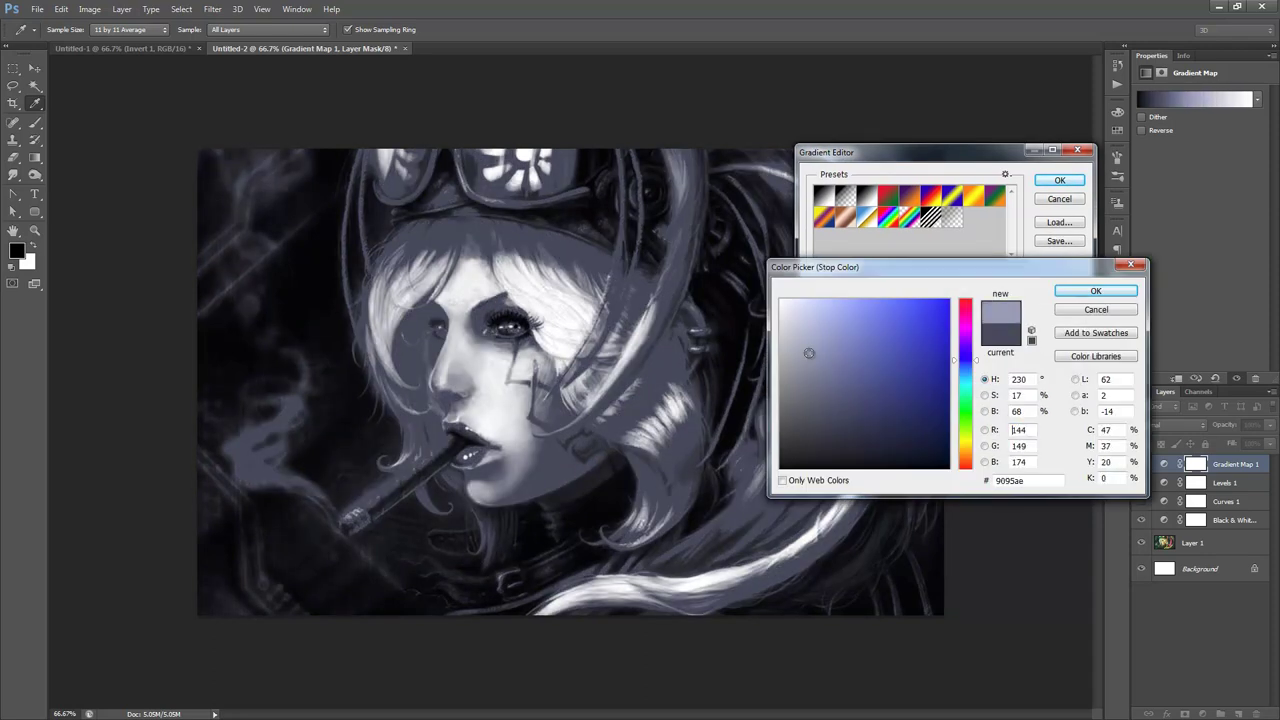
click(1095, 292)
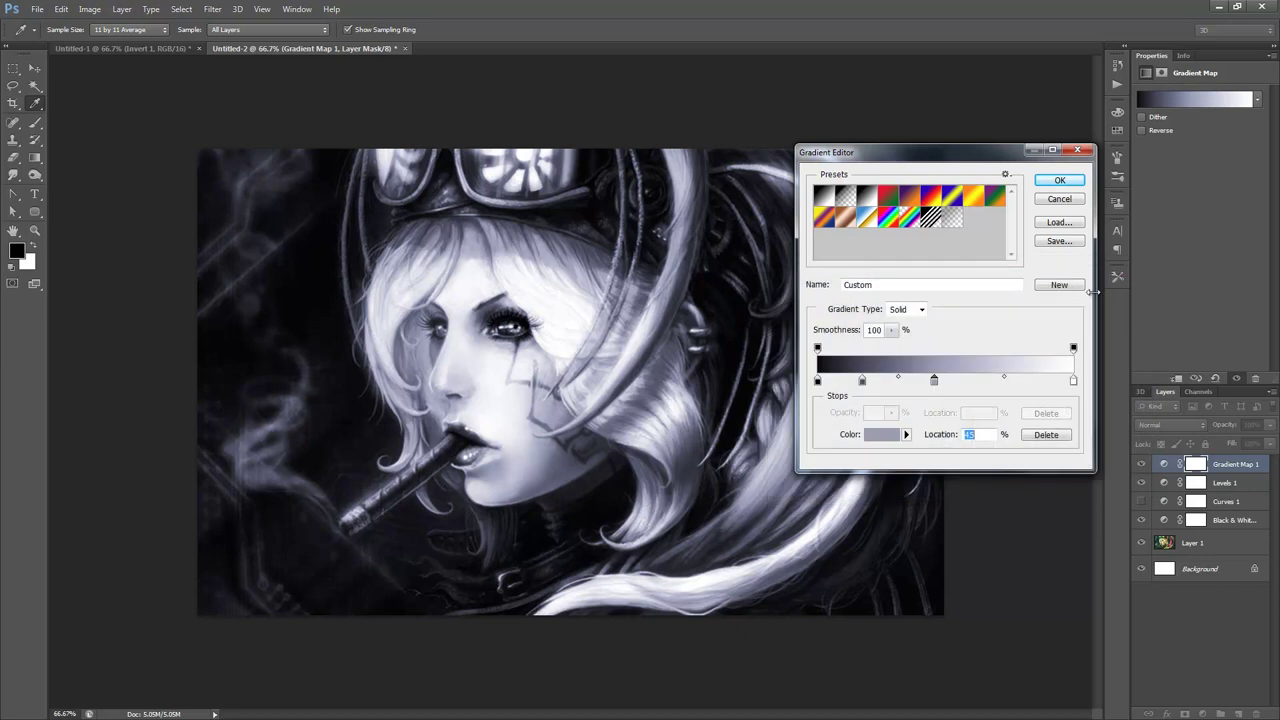
Add a third gradient stop near the white end with the pale colour d7daec and apply the gradient.
drag(936, 386, 1023, 386)
double_click(1021, 386)
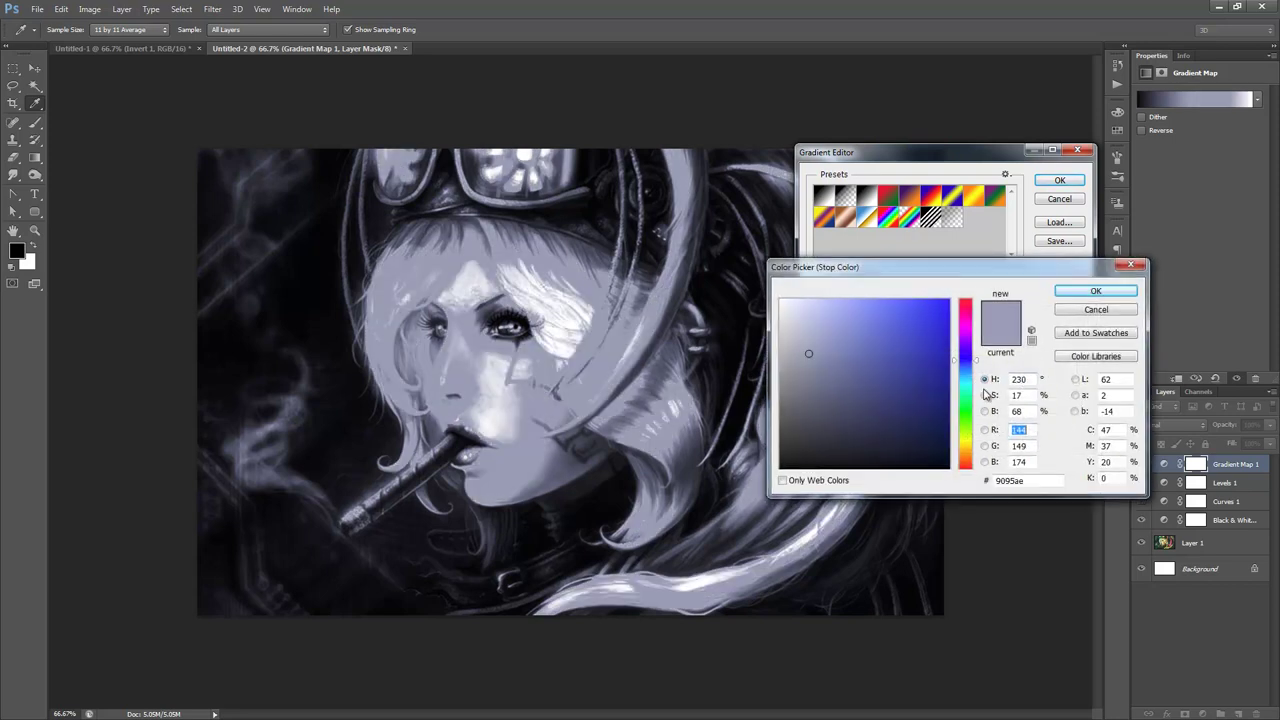
click(808, 319)
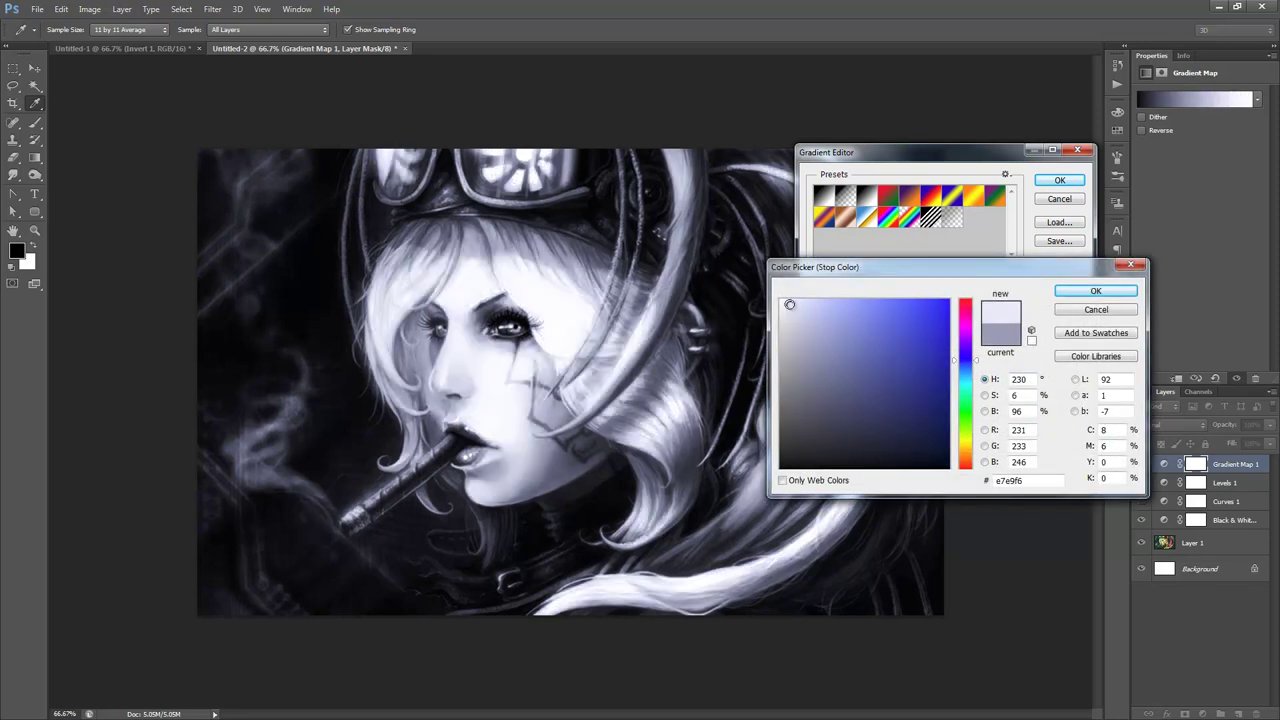
click(795, 311)
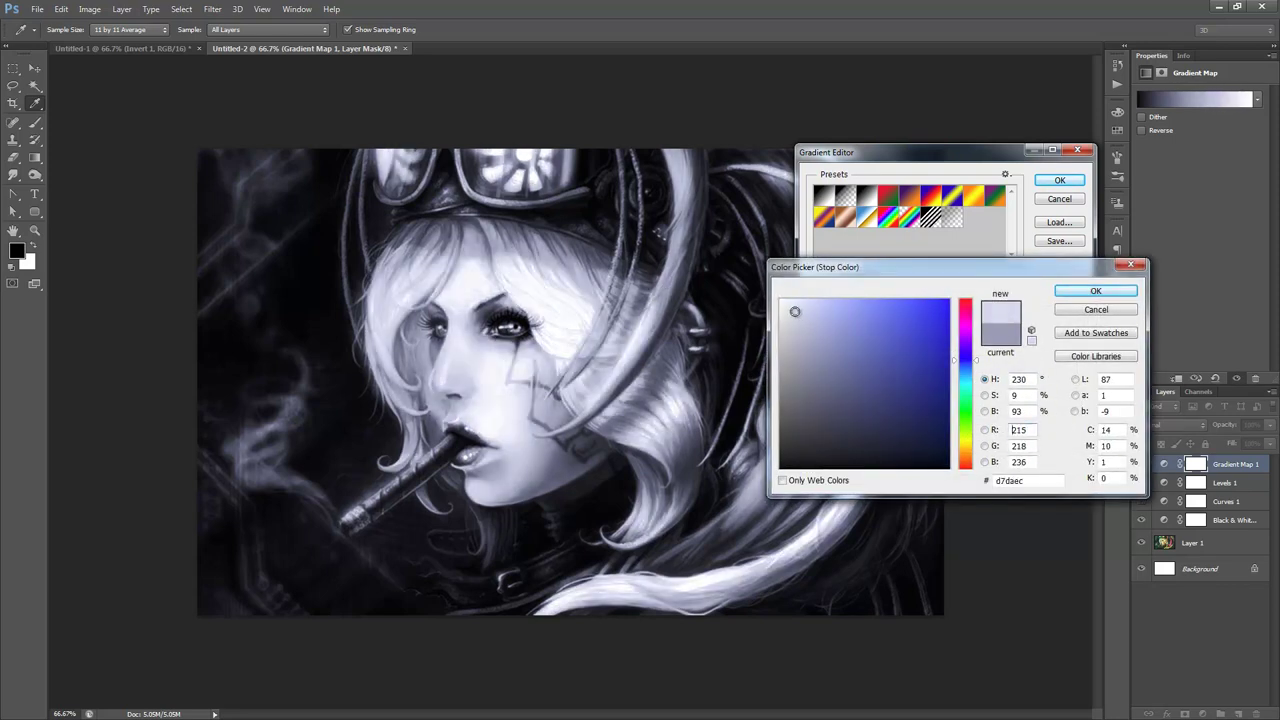
click(1095, 290)
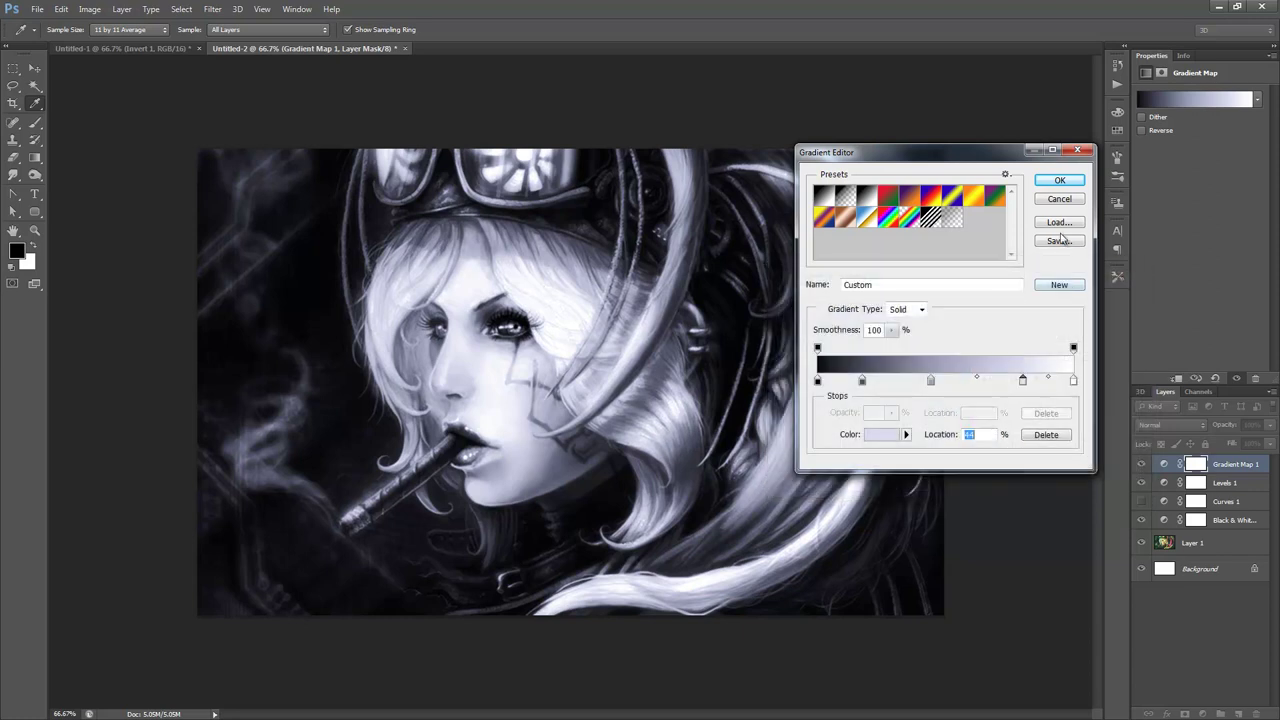
click(1060, 180)
key(z)
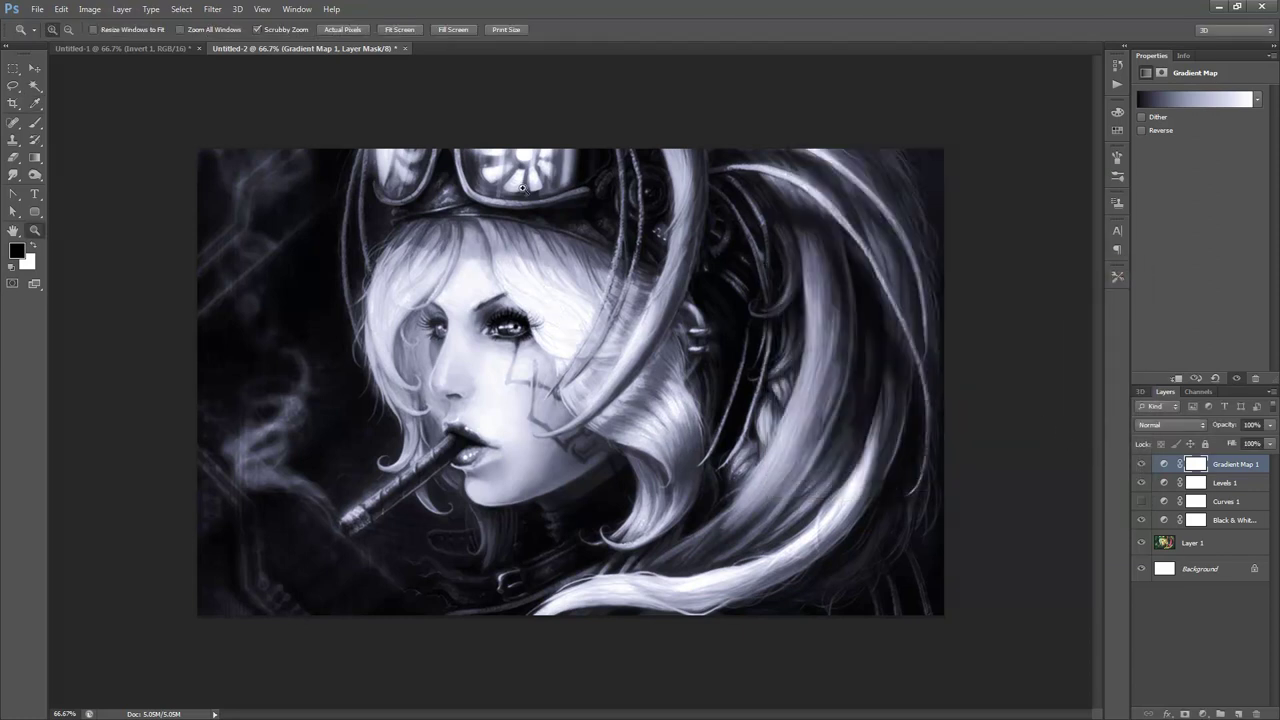
Add a Color Balance adjustment layer above the Gradient Map layer.
click(122, 9)
mouse_move(169, 128)
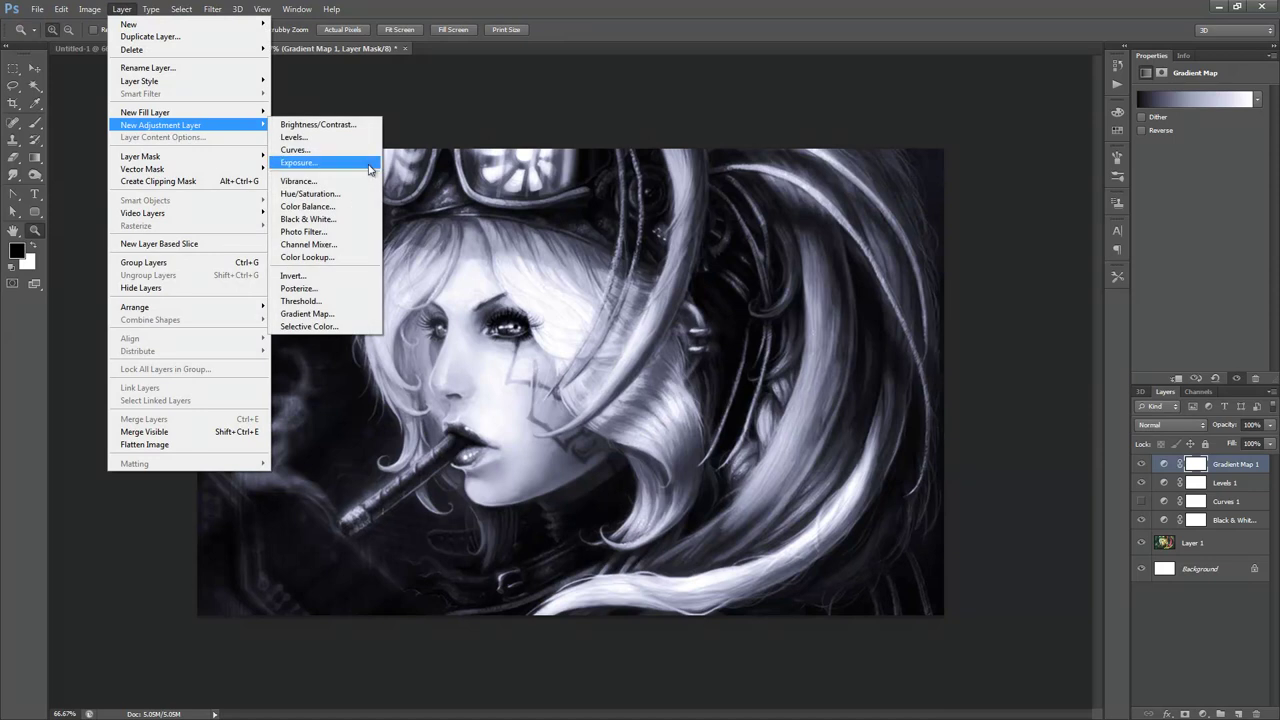
click(341, 206)
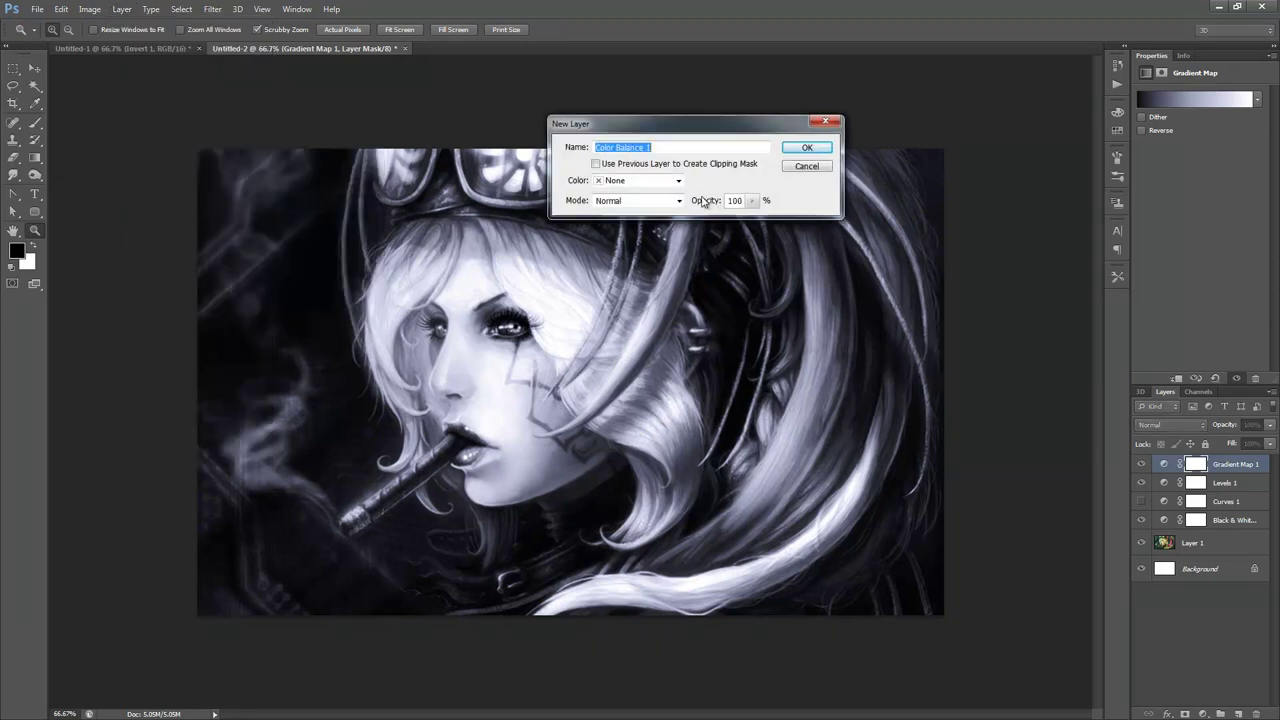
click(814, 148)
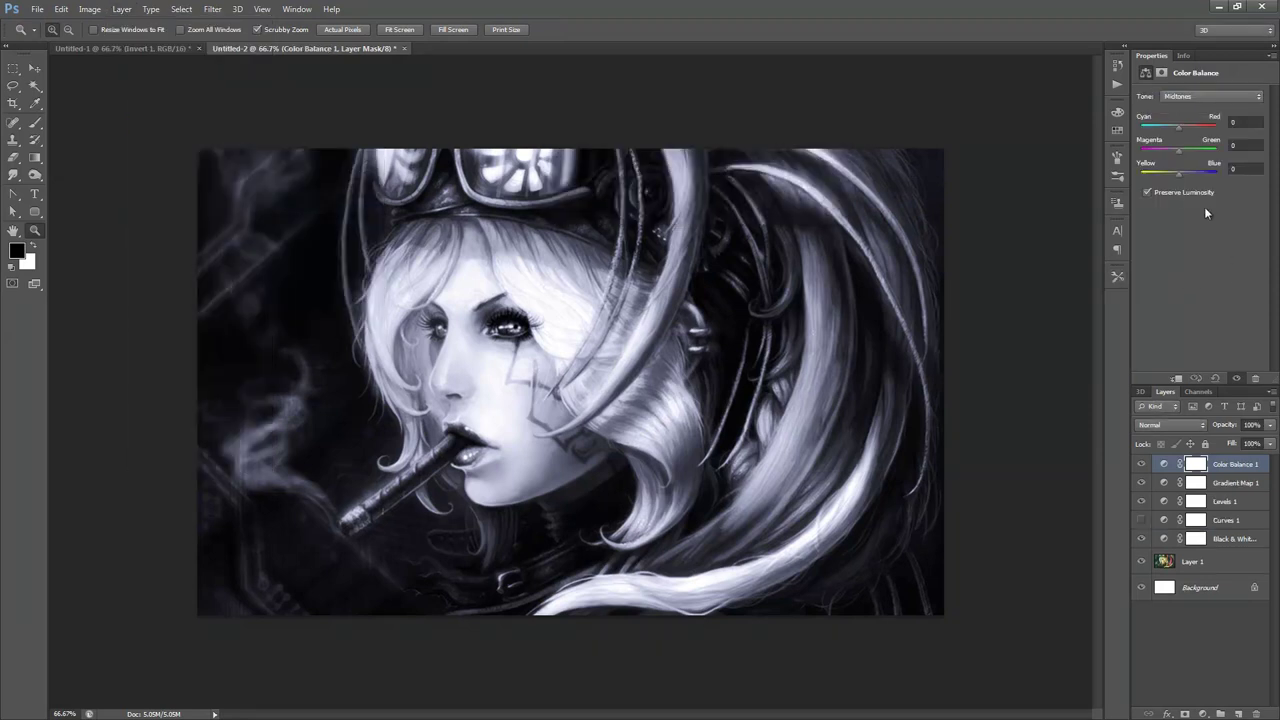
Set the Color Balance shadows to magenta-green +9 and yellow-blue +12.
drag(1178, 175, 1178, 173)
click(1200, 96)
click(1200, 111)
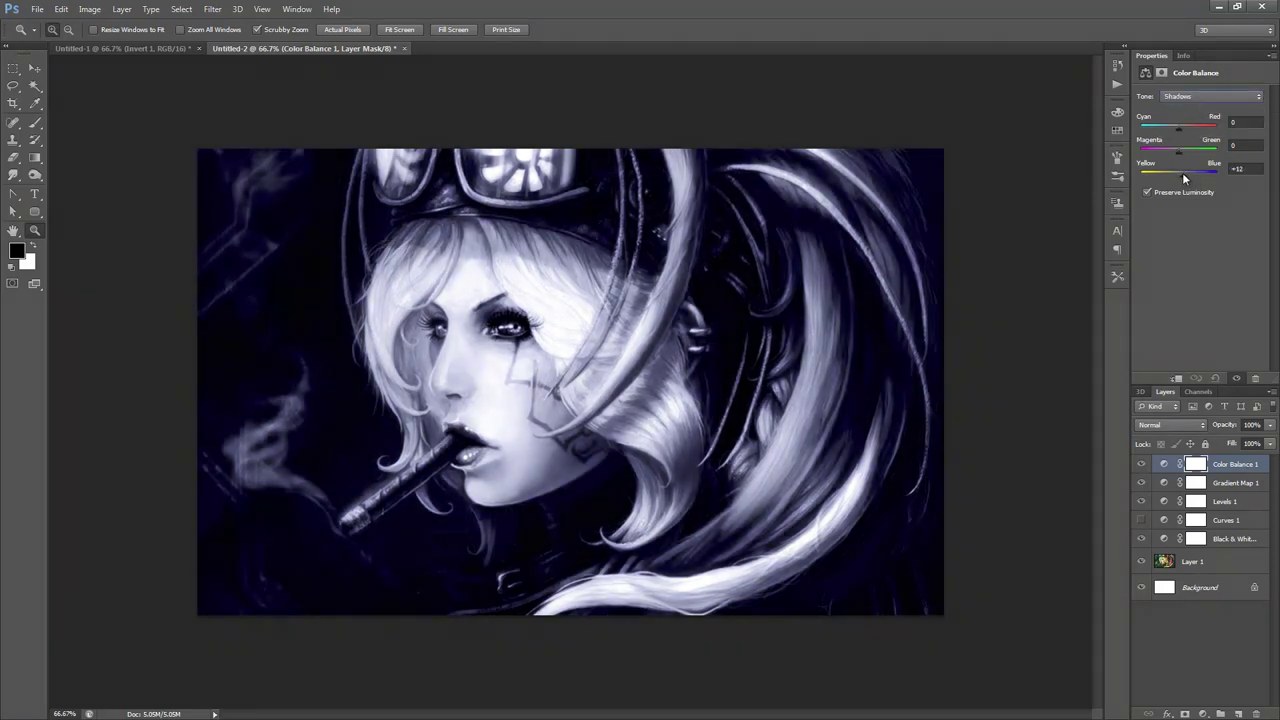
mouse_move(1182, 173)
mouse_down()
mouse_move(1183, 152)
mouse_move(1185, 177)
mouse_up()
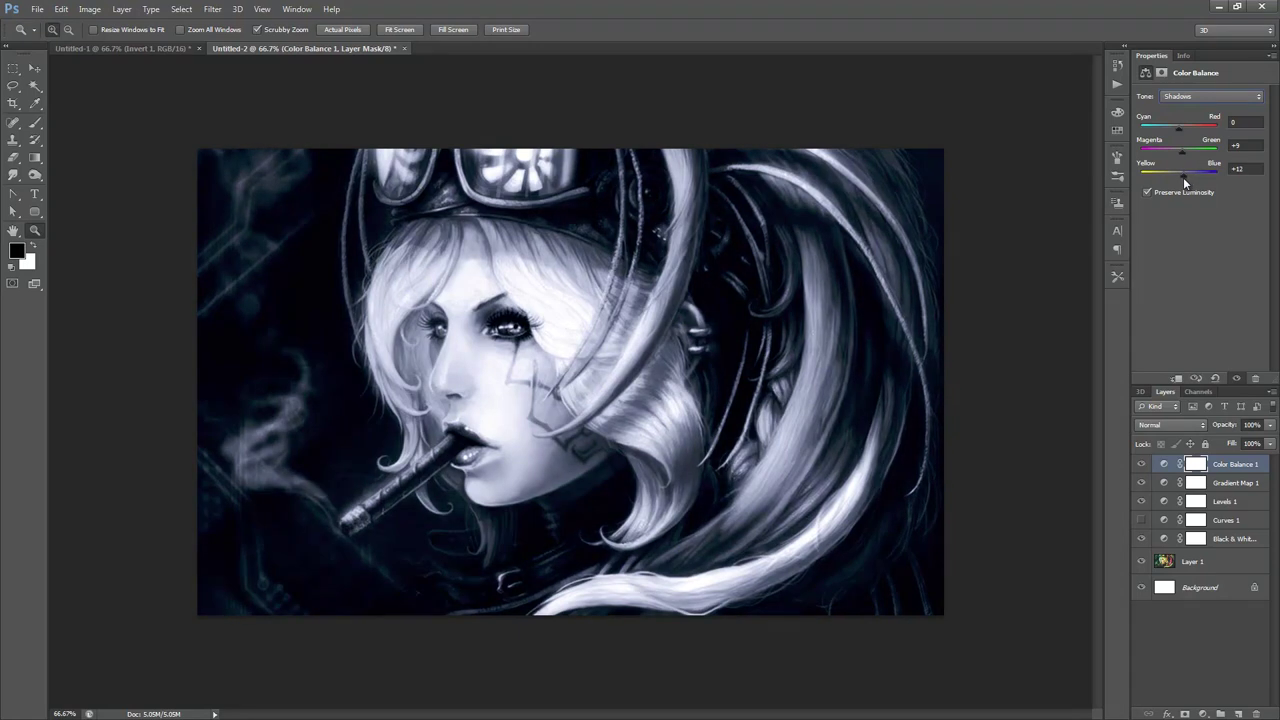
Set the Color Balance midtones to magenta-green +36 and yellow-blue +31.
click(1182, 96)
click(1187, 120)
mouse_move(1180, 172)
mouse_down()
mouse_move(1191, 172)
mouse_move(1181, 150)
mouse_up()
Shift the Color Balance highlights toward red, about +21, and toward yellow.
click(1195, 96)
click(1192, 127)
drag(1179, 174, 1174, 177)
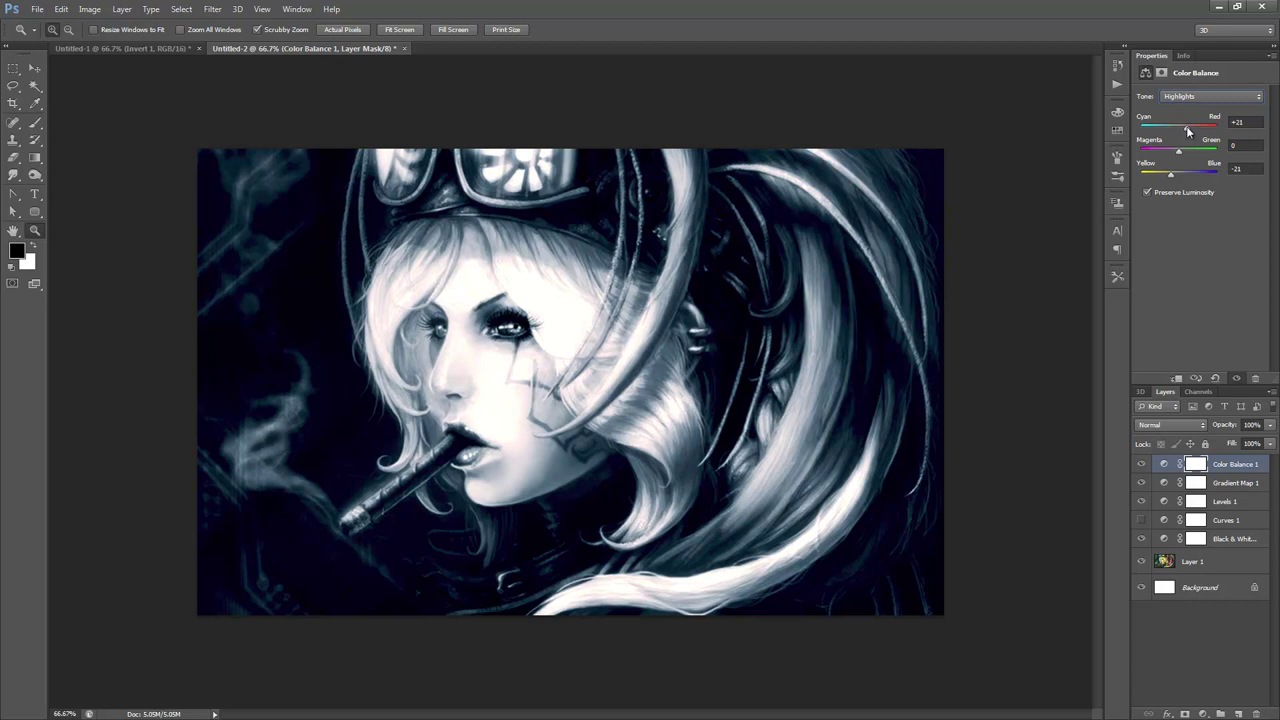
drag(1172, 175, 1166, 176)
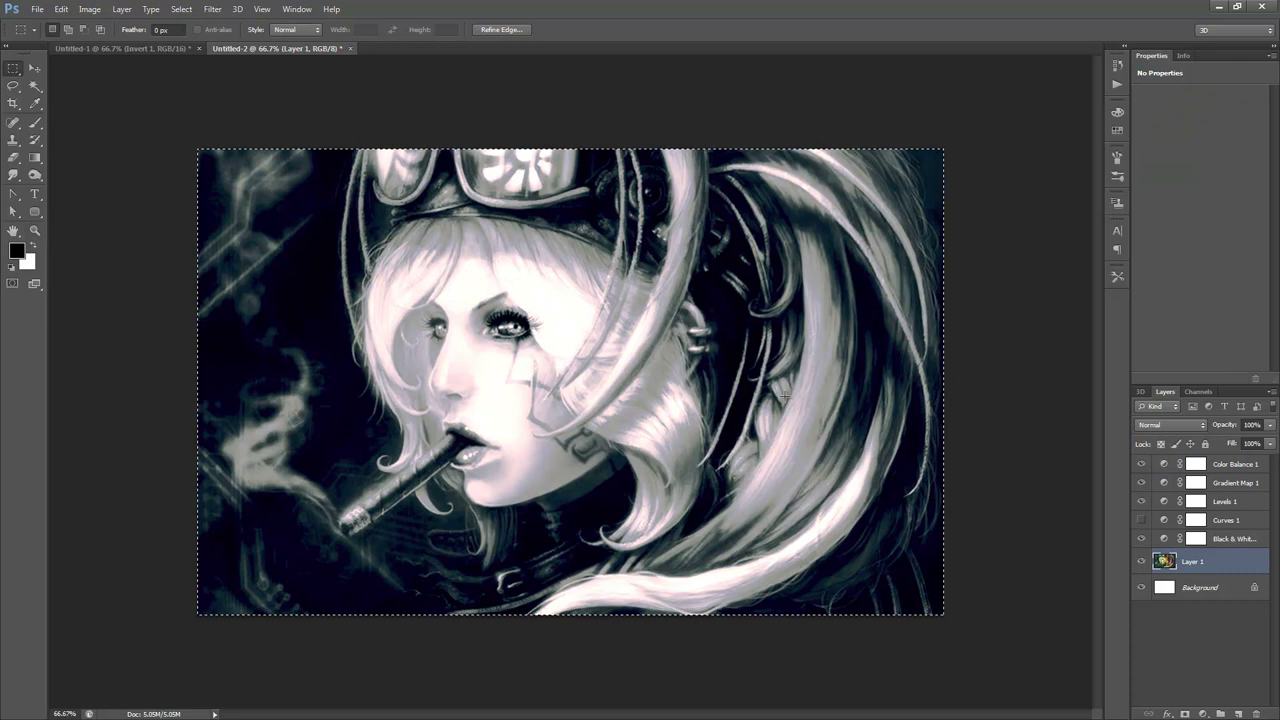
Paste the copied Layer 1 artwork as a new layer above the Color Balance layer.
click(1250, 485)
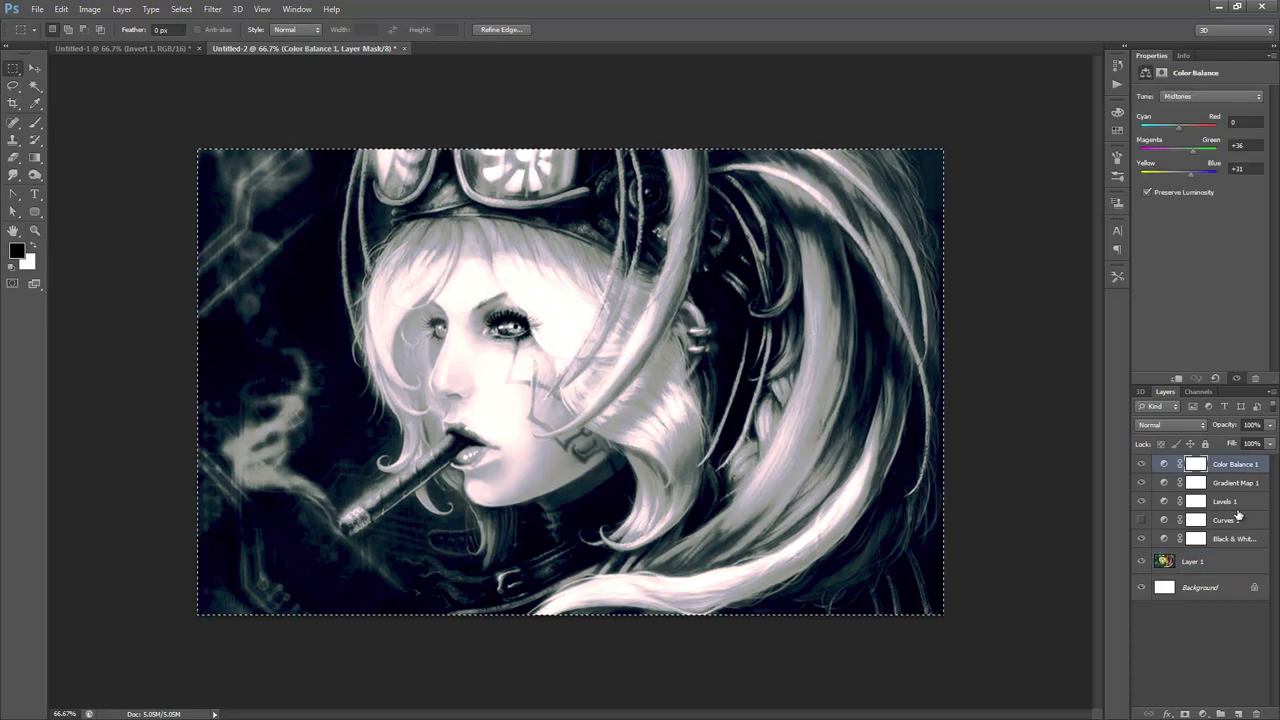
click(1239, 713)
key(ctrl+v)
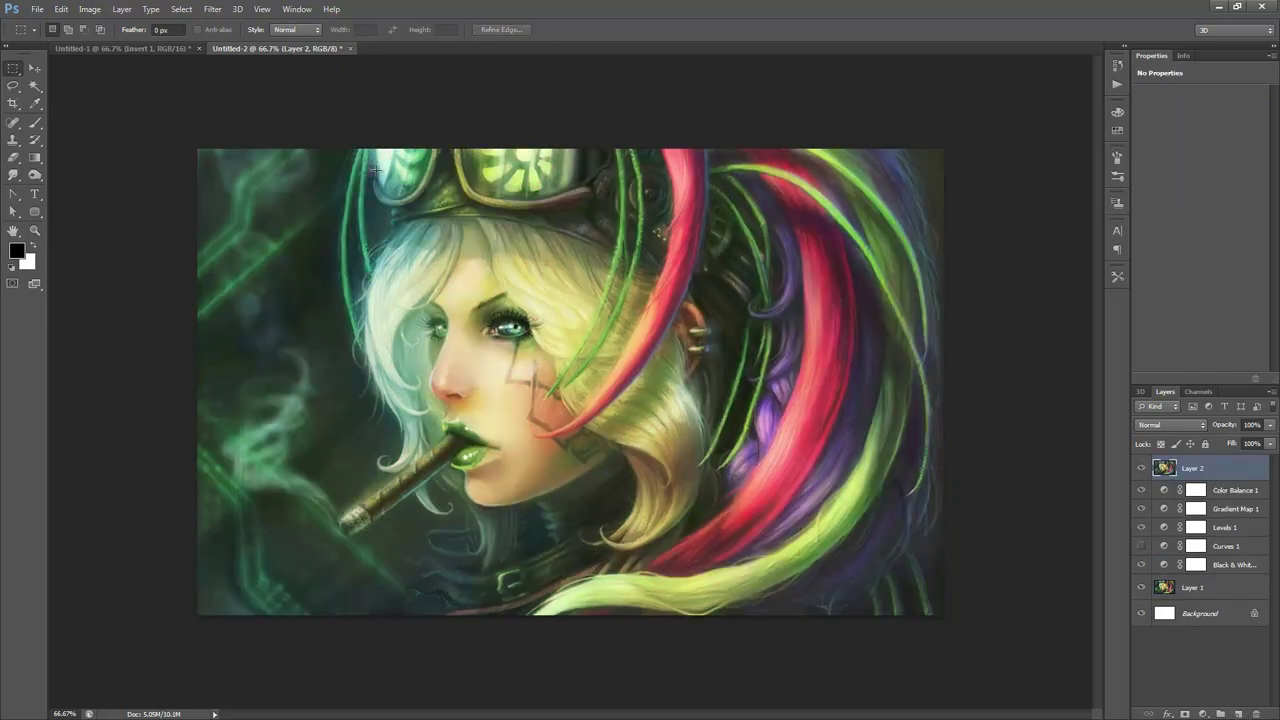
Set the pasted layer's blend mode to Color and lower its opacity to a faint tint of the original colours.
click(1177, 429)
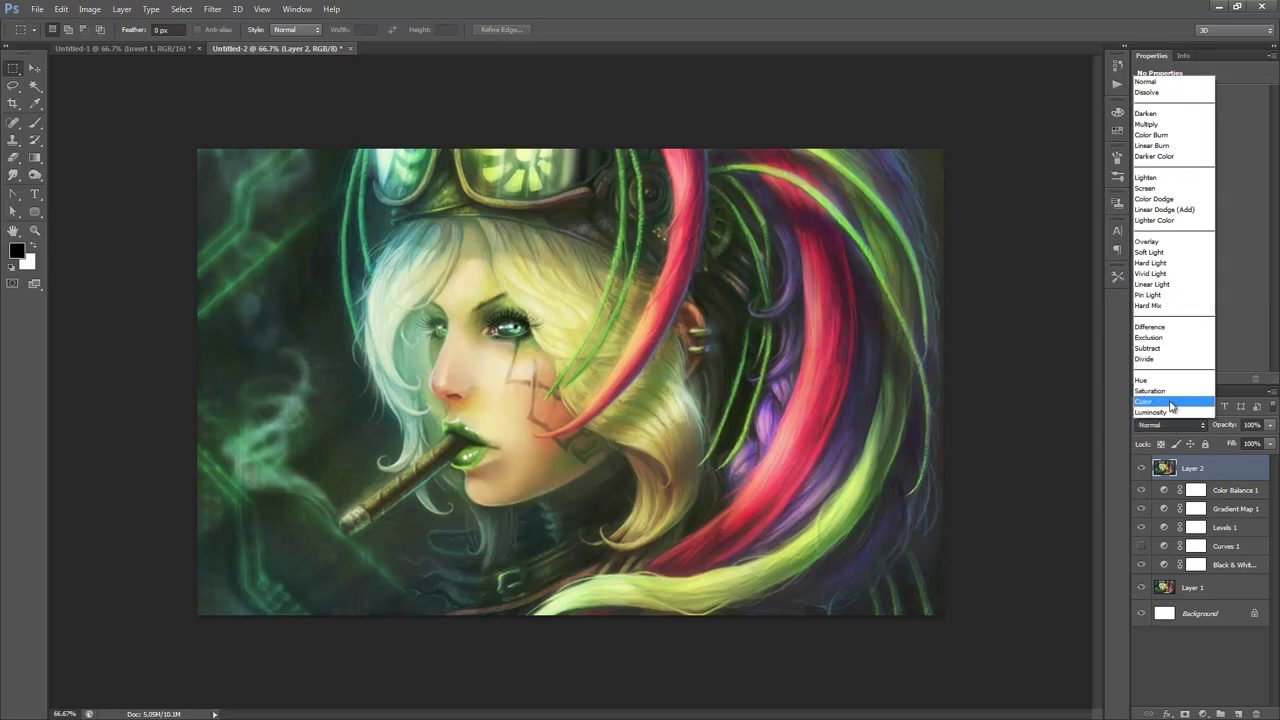
click(1171, 402)
click(1270, 443)
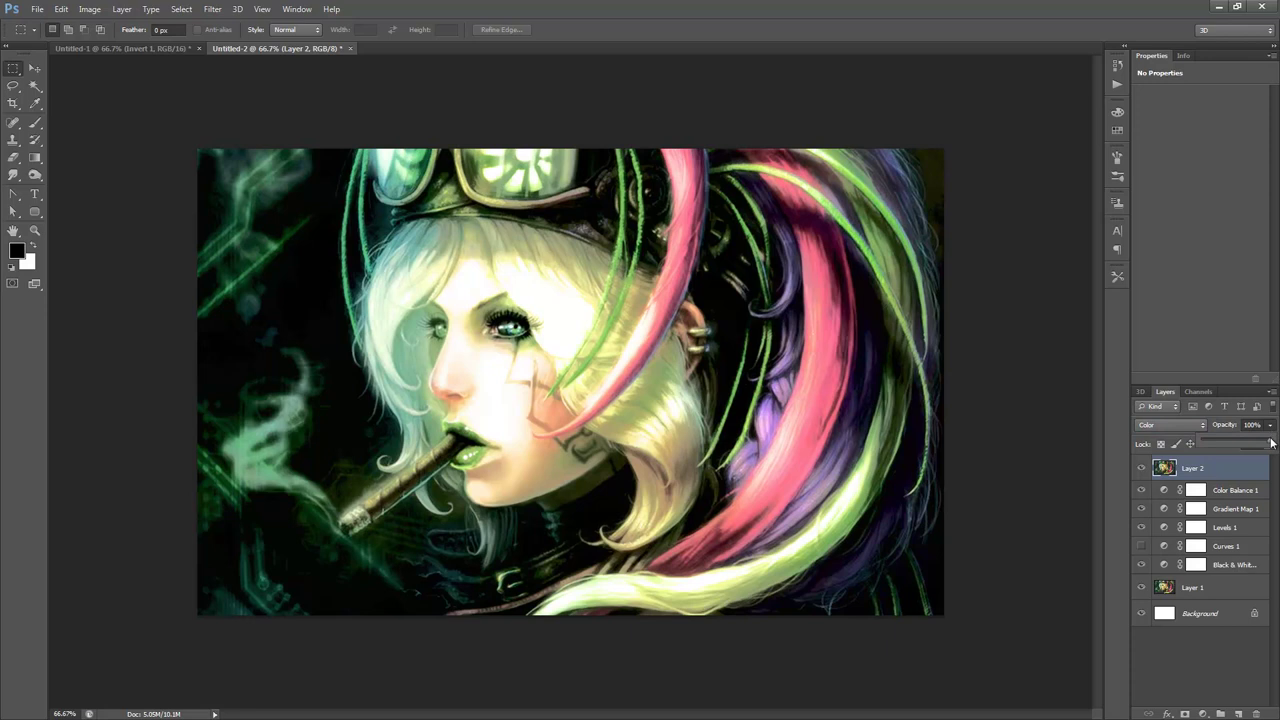
drag(1270, 443, 1235, 443)
drag(1224, 443, 1221, 443)
click(172, 121)
Copy all of Layer 1 and paste it as a new layer at the top of the stack.
click(1192, 592)
key(ctrl+a)
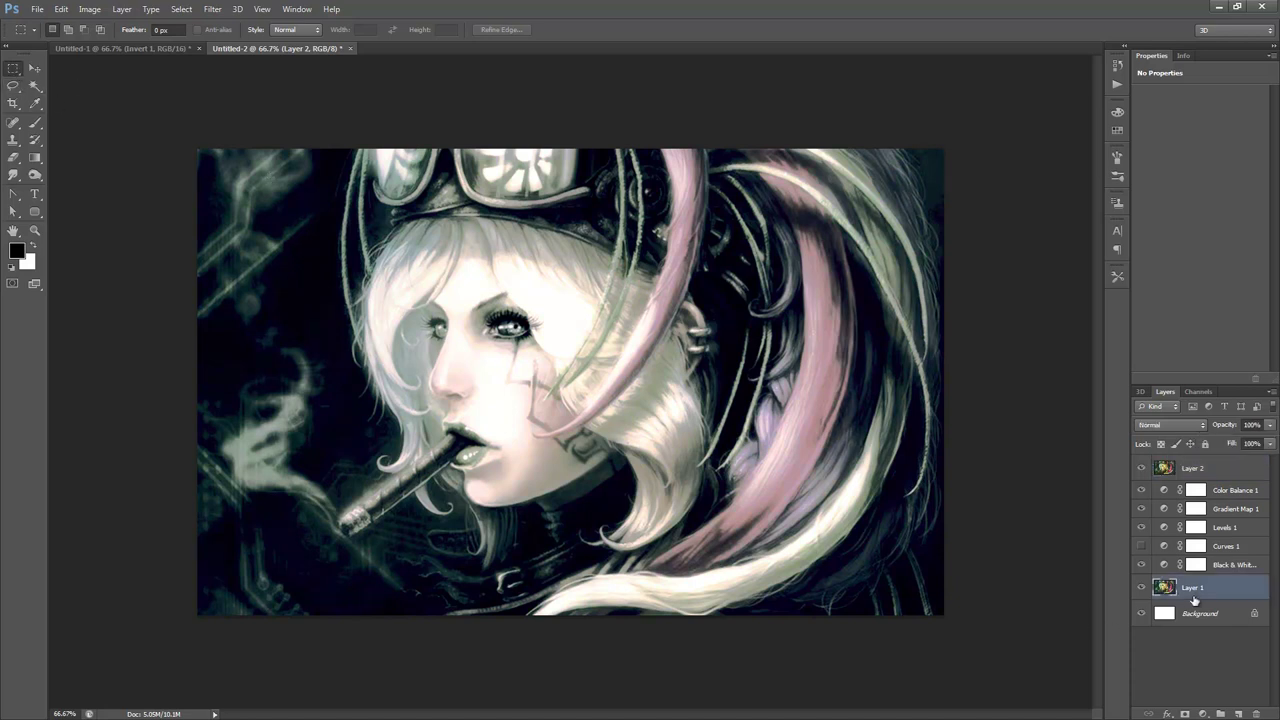
key(ctrl+c)
click(1220, 480)
key(ctrl+v)
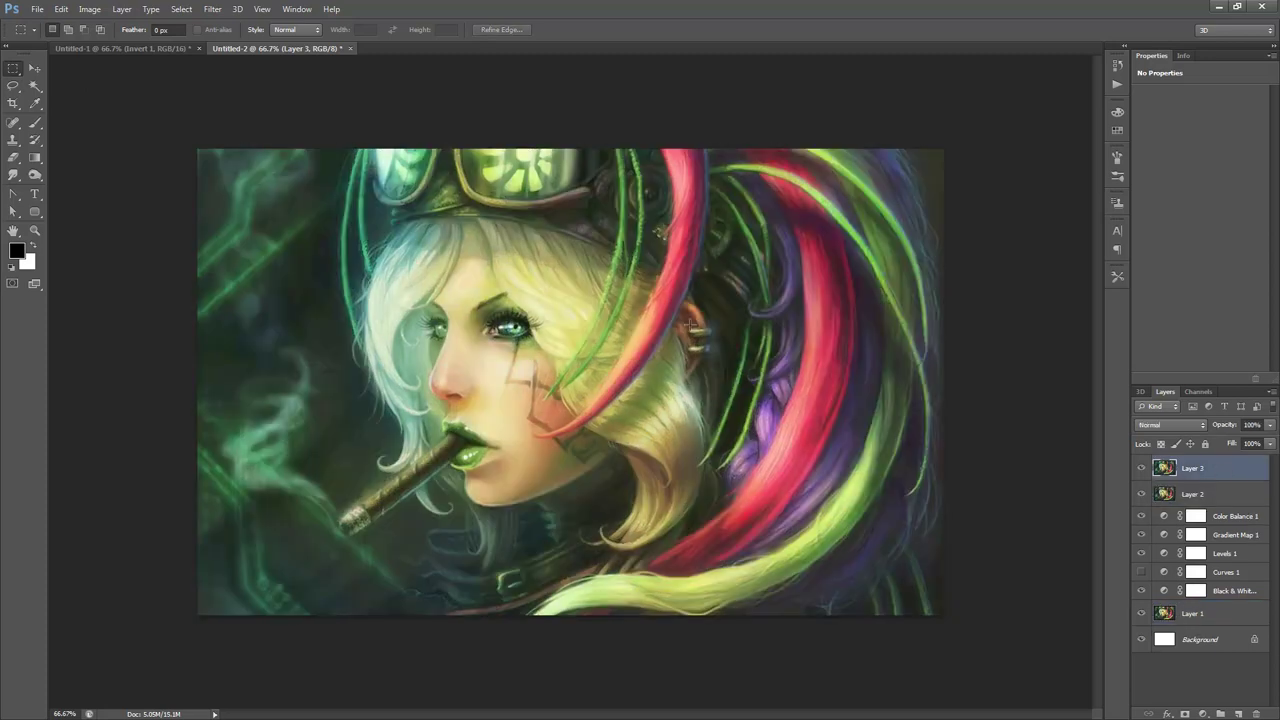
Delete the top layer's right part from mid-face onward and fill a narrow vertical strip along the cut with black.
drag(963, 122, 477, 697)
key(Delete)
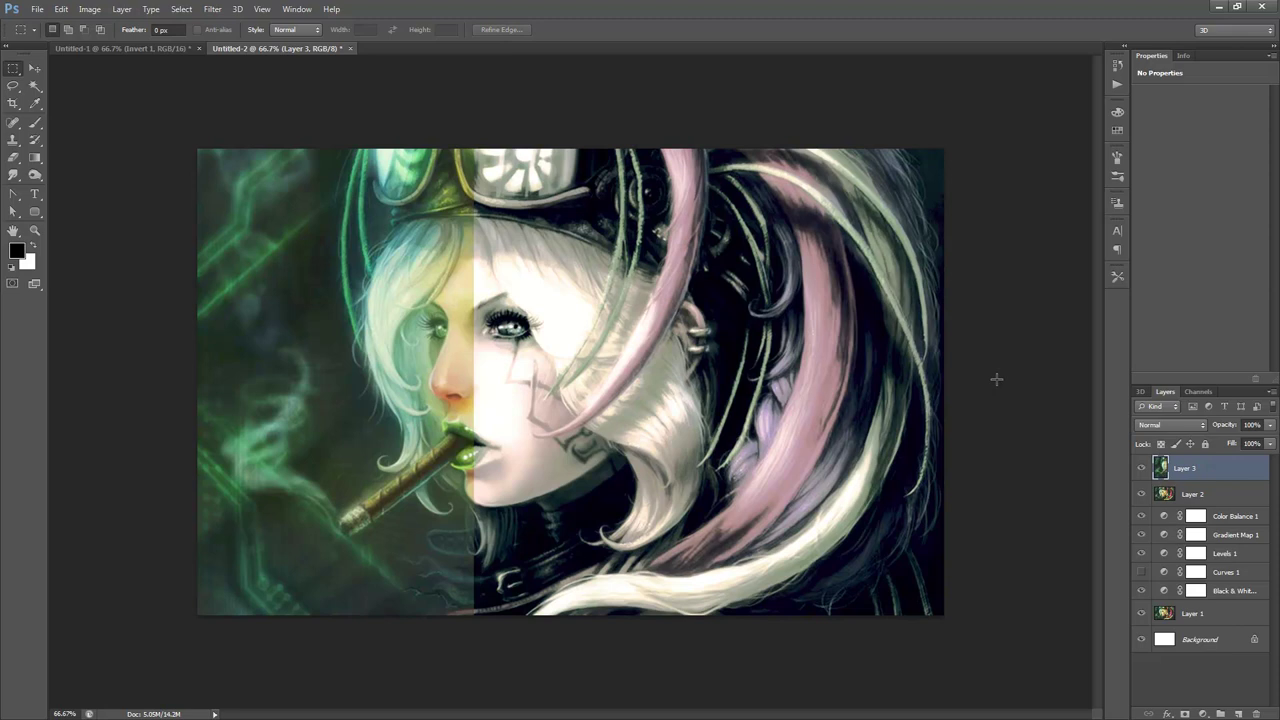
drag(470, 141, 476, 660)
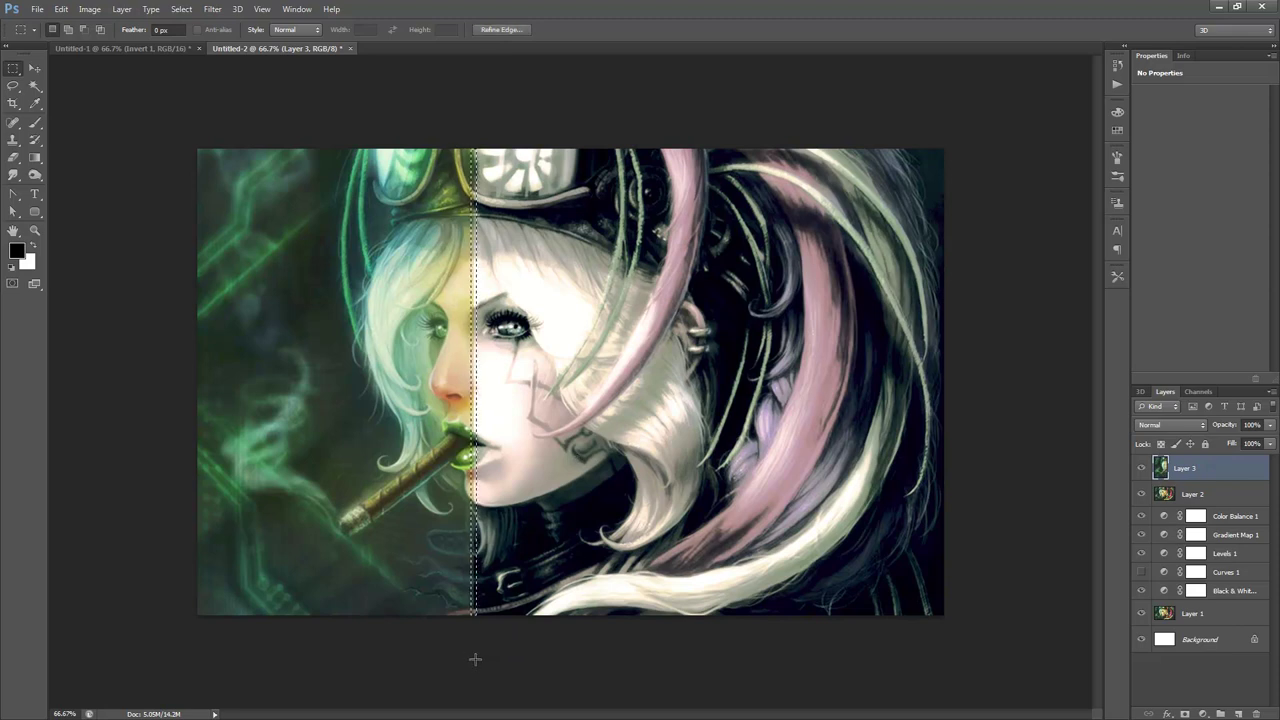
key(Delete)
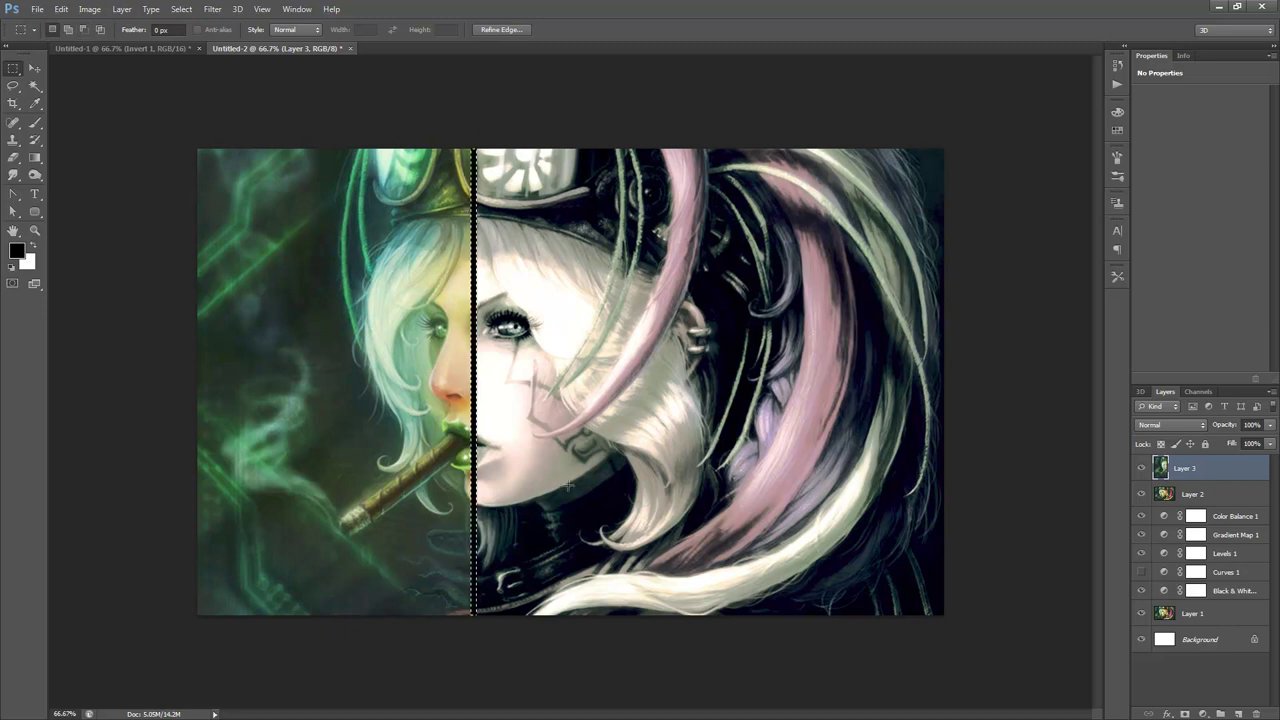
key(ctrl+d)
key(h)
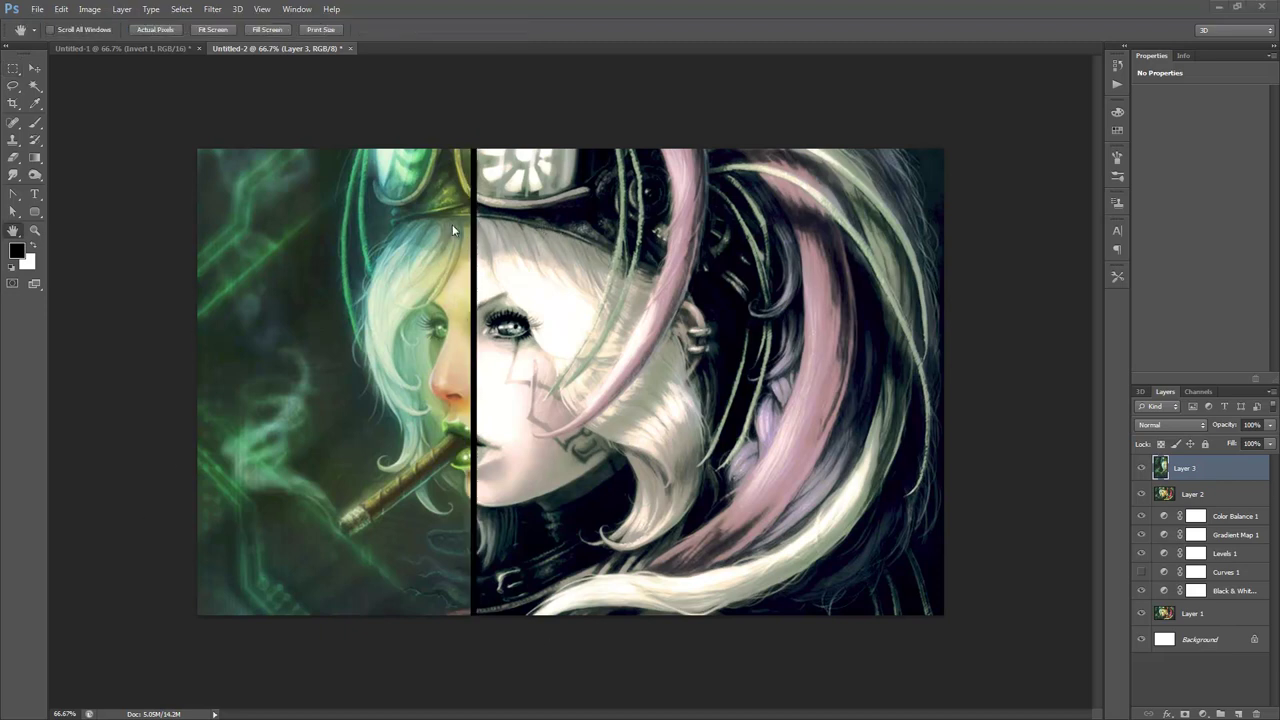
Add a Curves adjustment layer on top with a steep S-shaped contrast curve, including a point at input 38, output 60.
click(121, 9)
mouse_move(190, 127)
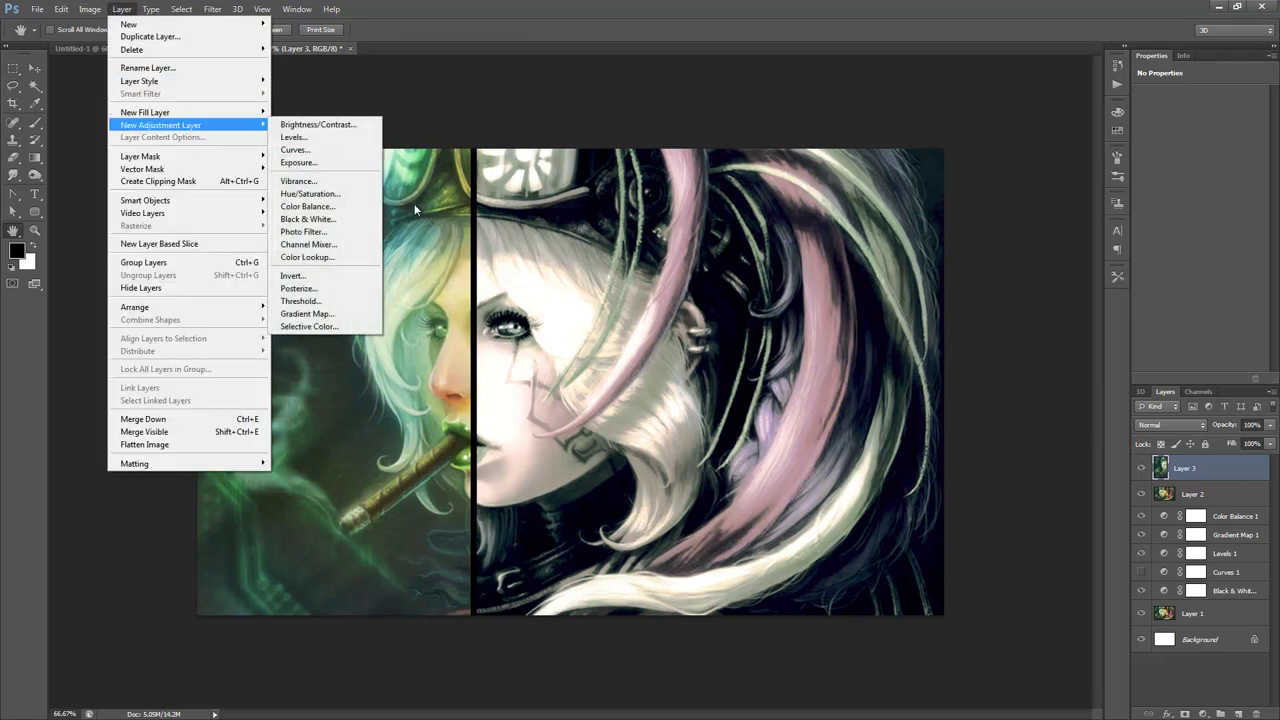
click(325, 152)
click(808, 146)
mouse_move(1210, 175)
mouse_down()
mouse_move(1205, 214)
mouse_move(1190, 198)
mouse_move(1201, 162)
mouse_up()
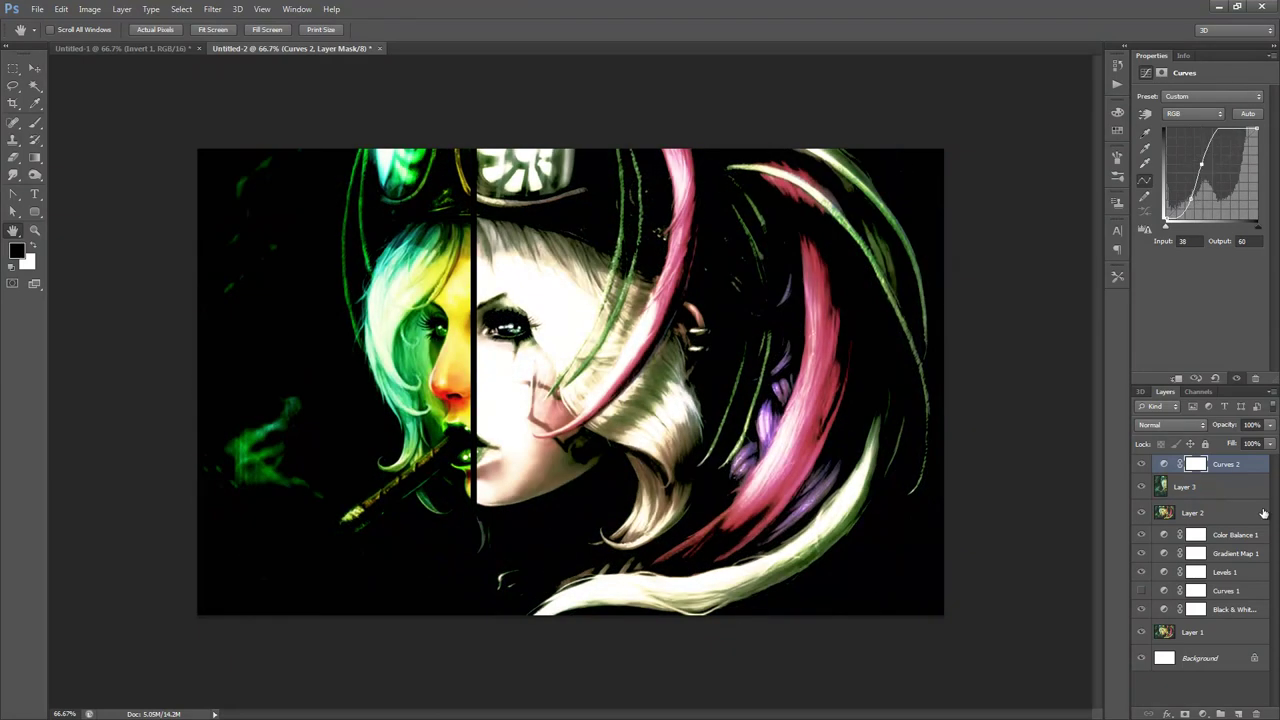
Paint black on the new Curves layer's mask over the face and hair with a large soft brush.
click(1197, 467)
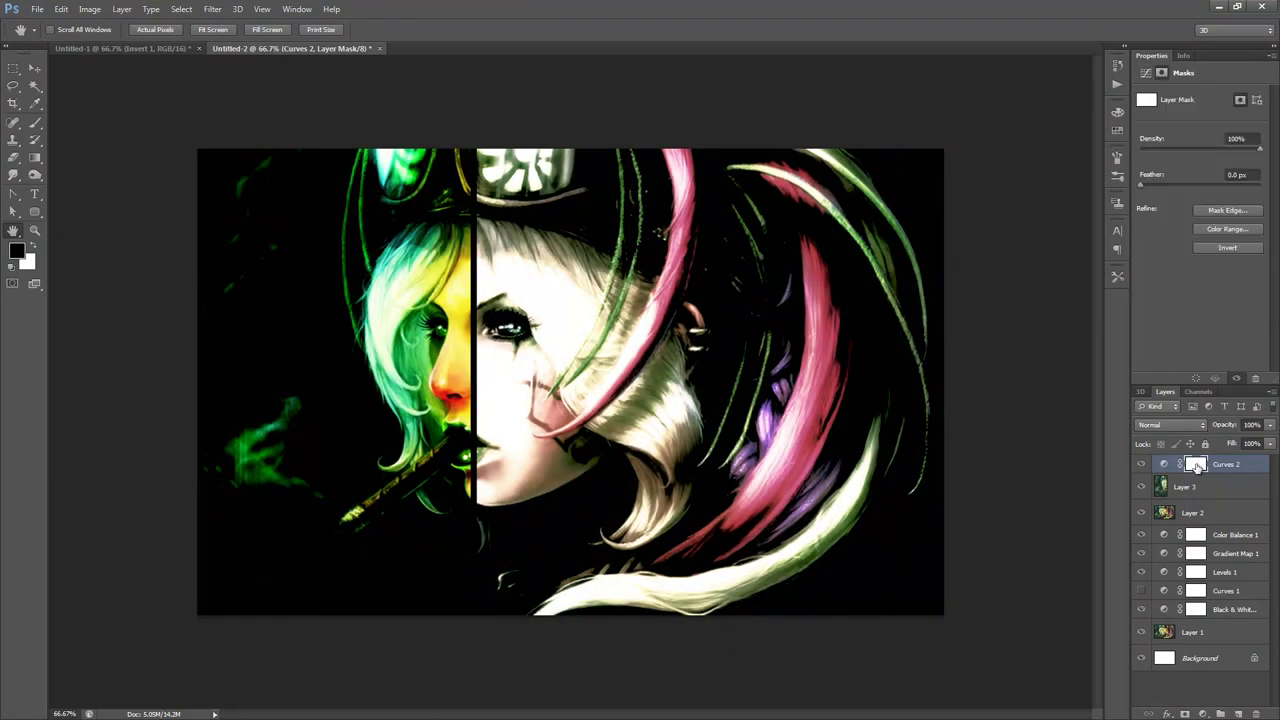
click(36, 123)
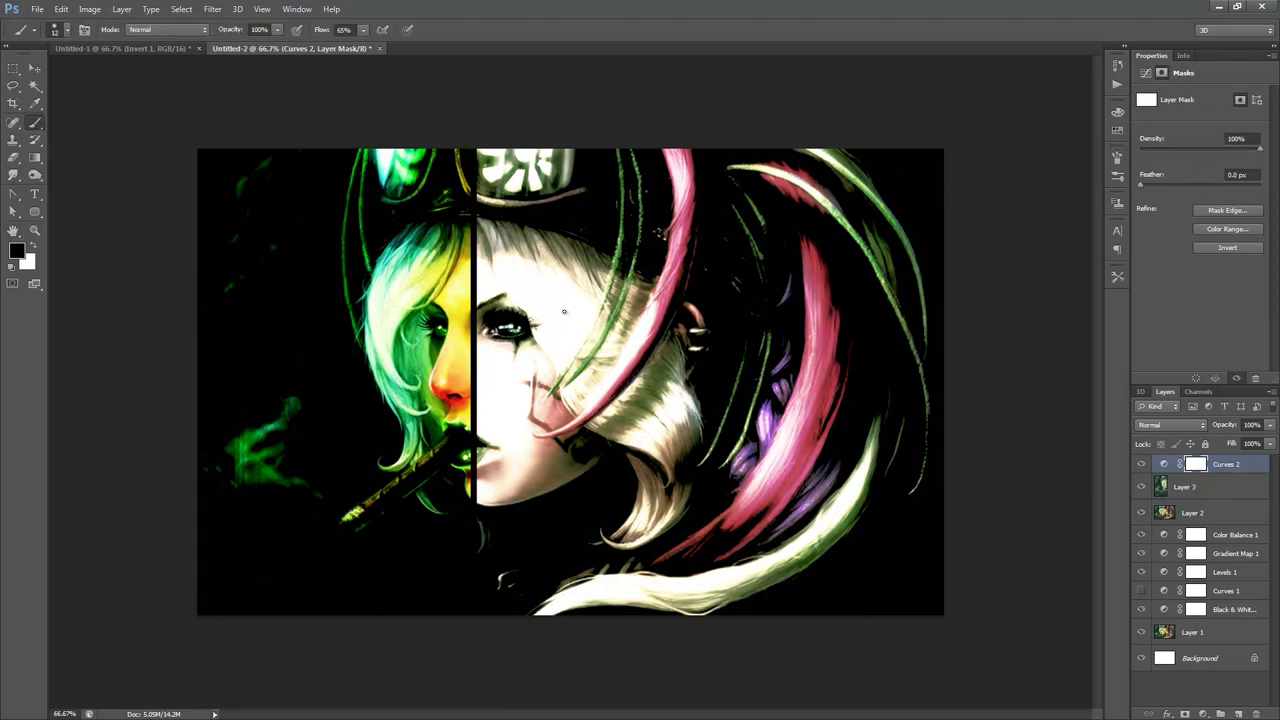
drag(520, 303, 515, 332)
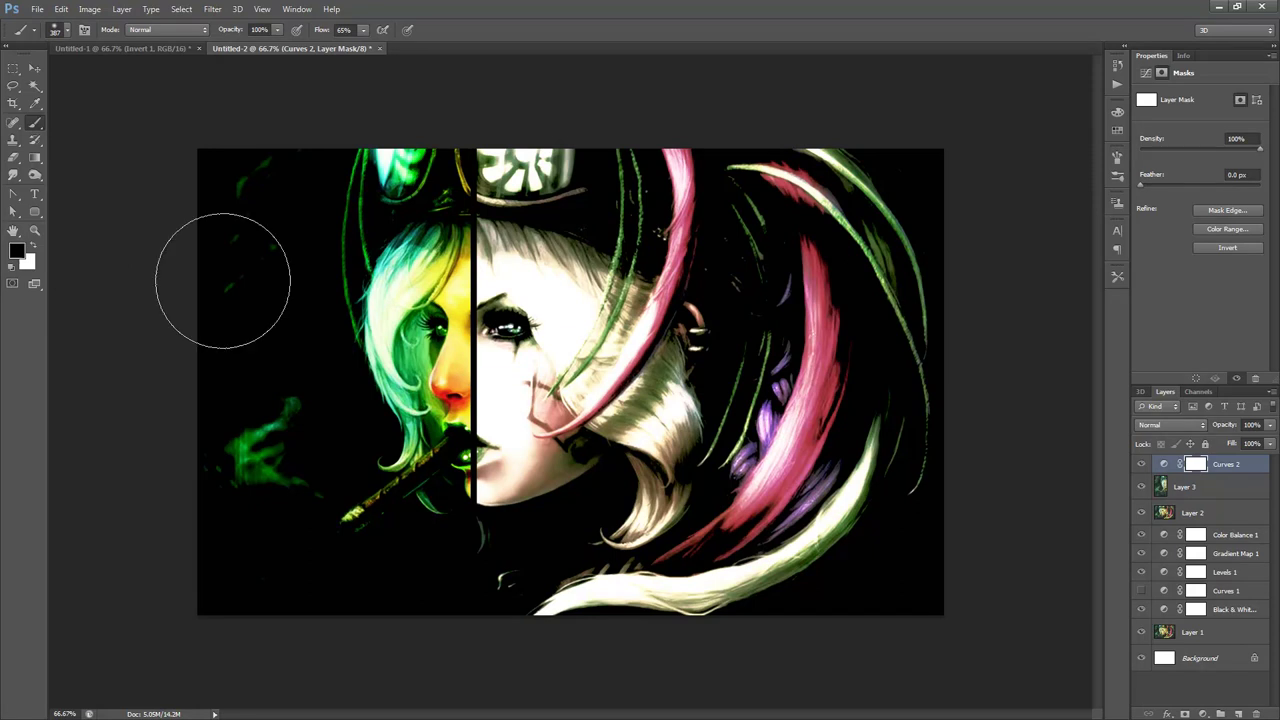
right_click(560, 342)
click(663, 445)
key(Return)
mouse_move(540, 360)
mouse_down()
mouse_move(600, 300)
mouse_move(690, 328)
mouse_move(600, 440)
mouse_move(770, 400)
mouse_move(520, 480)
mouse_move(432, 368)
mouse_move(360, 230)
mouse_move(420, 430)
mouse_up()
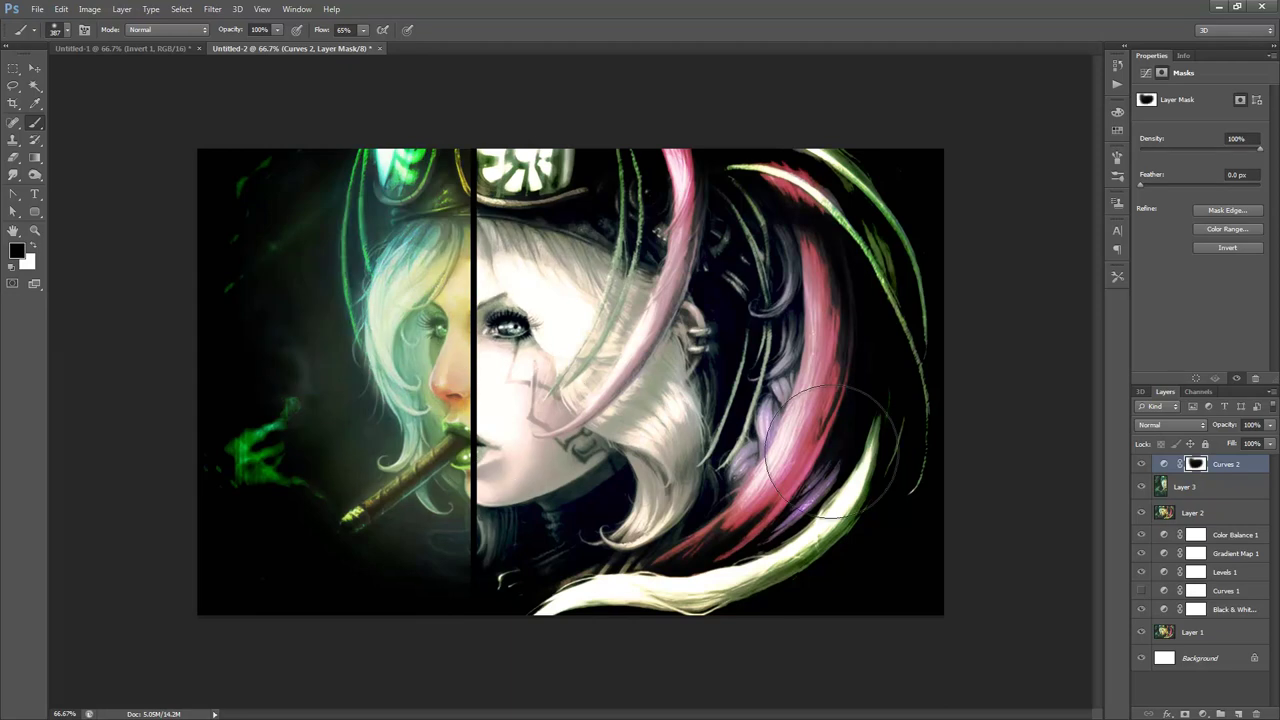
Paint white on the Curves mask over the face and hair to restore the contrast there, and hide the layer.
click(1163, 464)
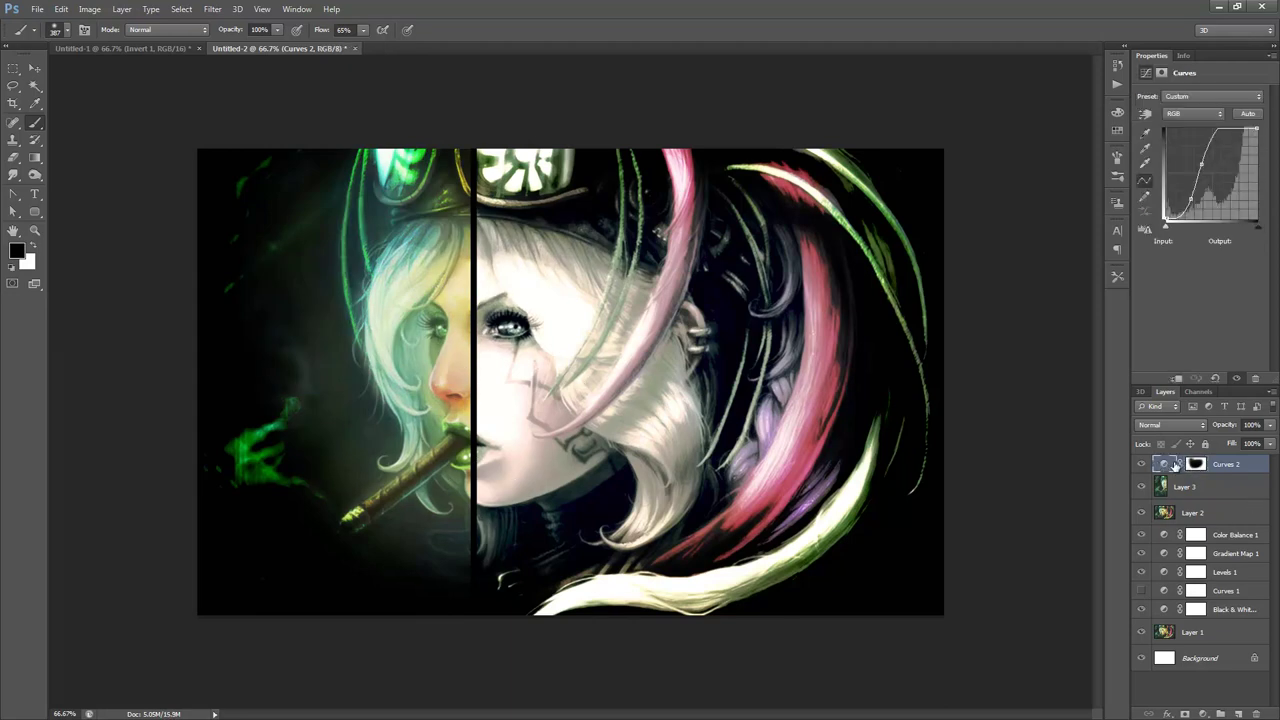
click(1195, 464)
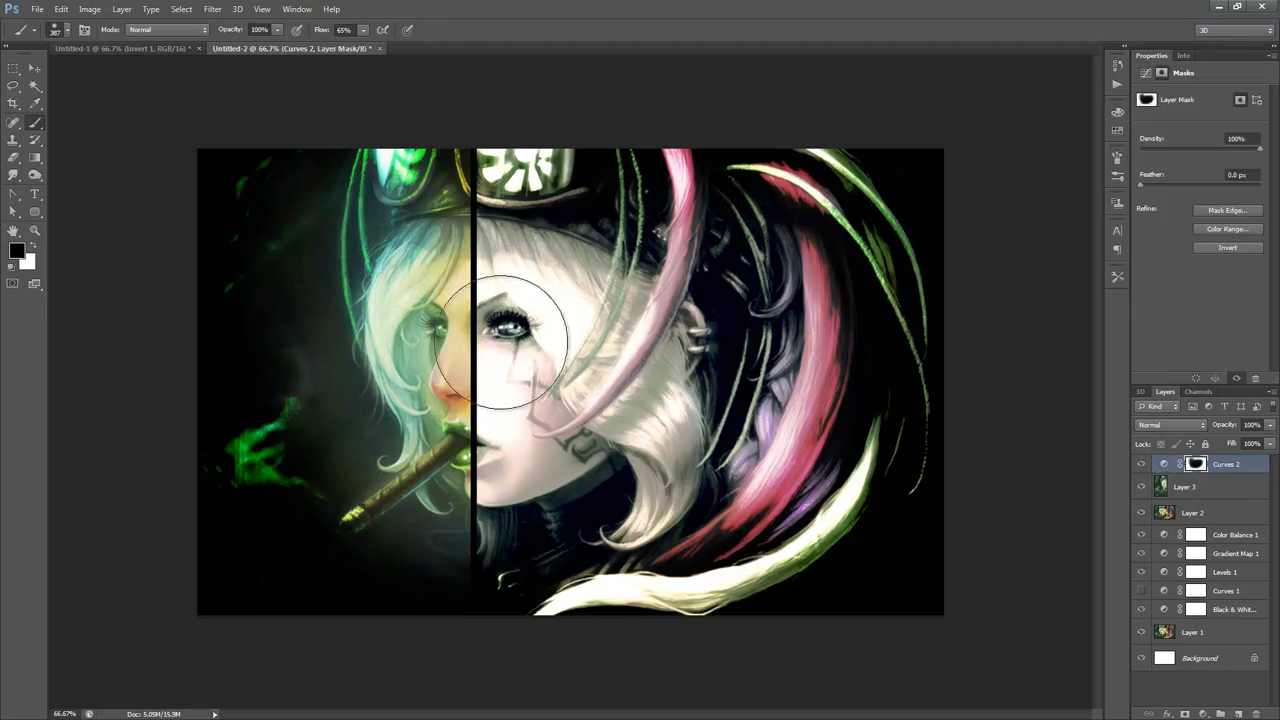
click(32, 246)
mouse_move(660, 318)
mouse_down()
mouse_move(560, 380)
mouse_move(520, 300)
mouse_move(600, 360)
mouse_move(567, 412)
mouse_move(520, 440)
mouse_move(430, 300)
mouse_move(420, 430)
mouse_move(375, 361)
mouse_up()
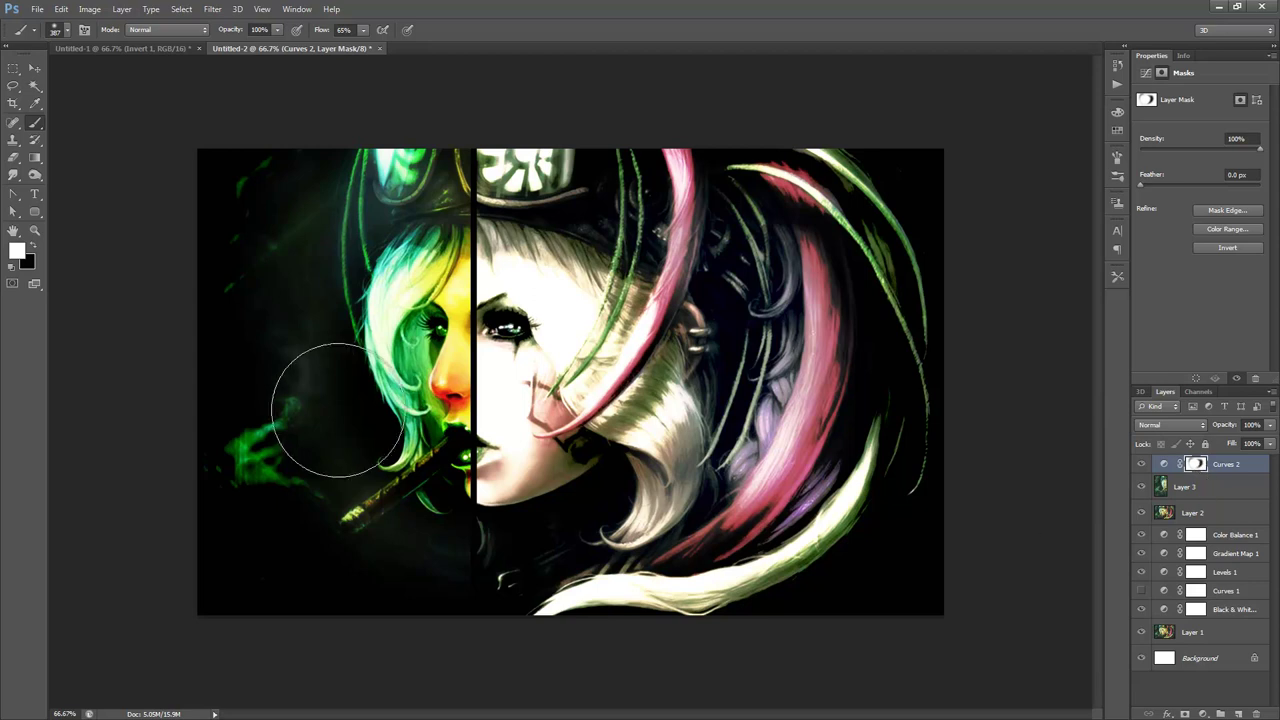
click(1141, 464)
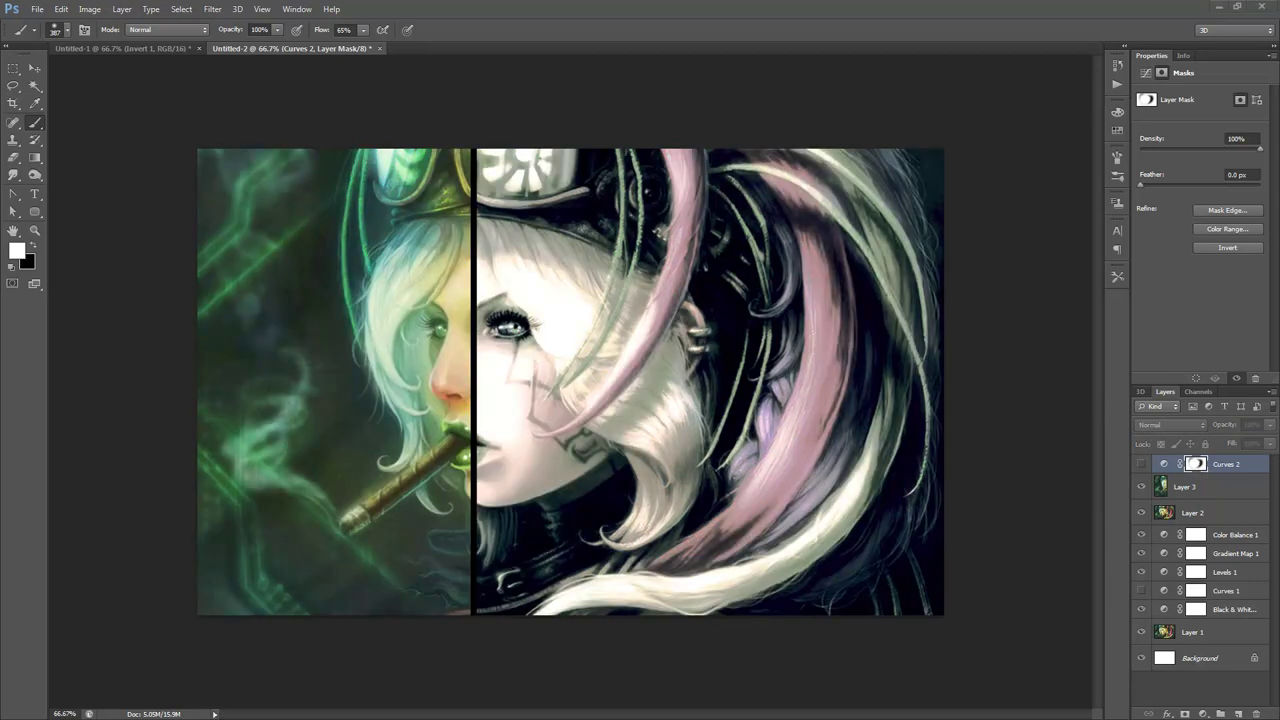